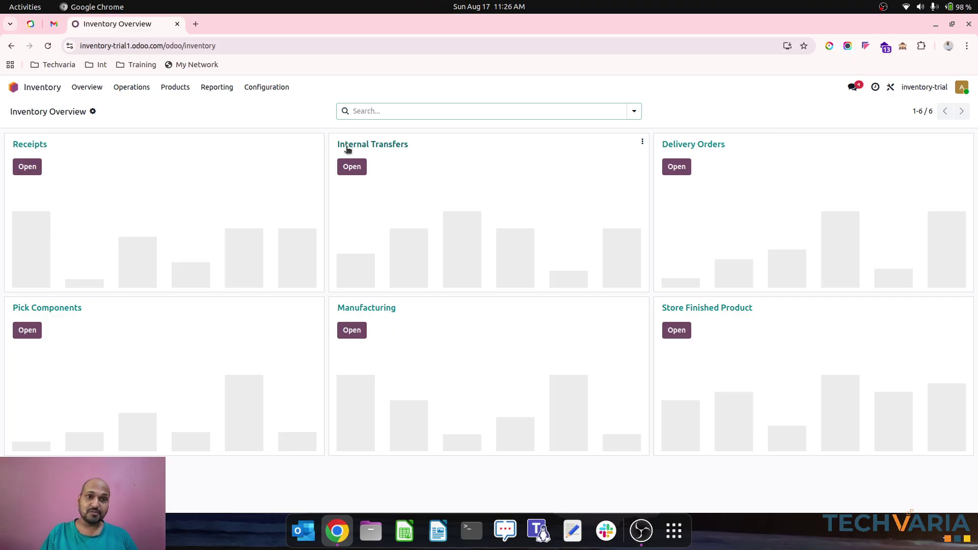
Step: Review the product records for Dining Table, Table Legs and Table Top from the product list
click(175, 87)
click(178, 104)
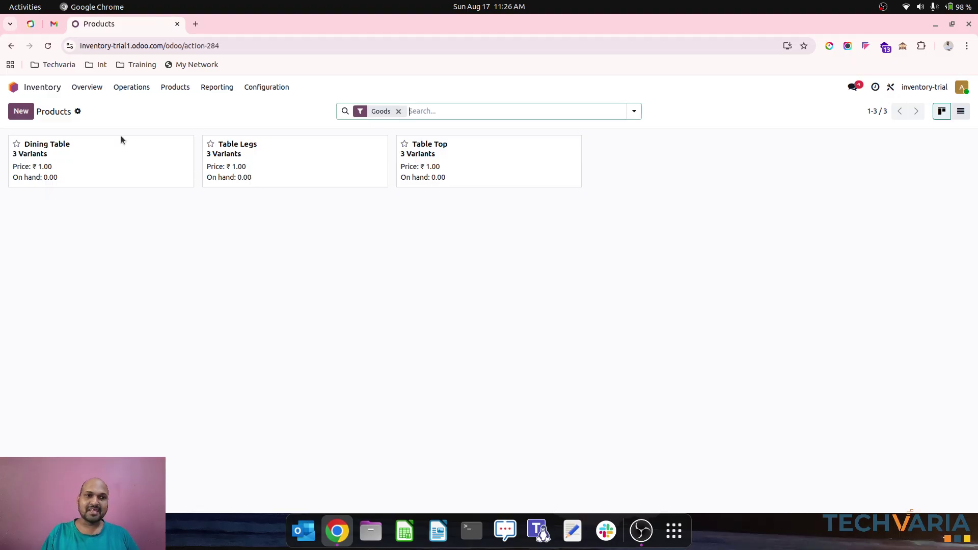
click(97, 161)
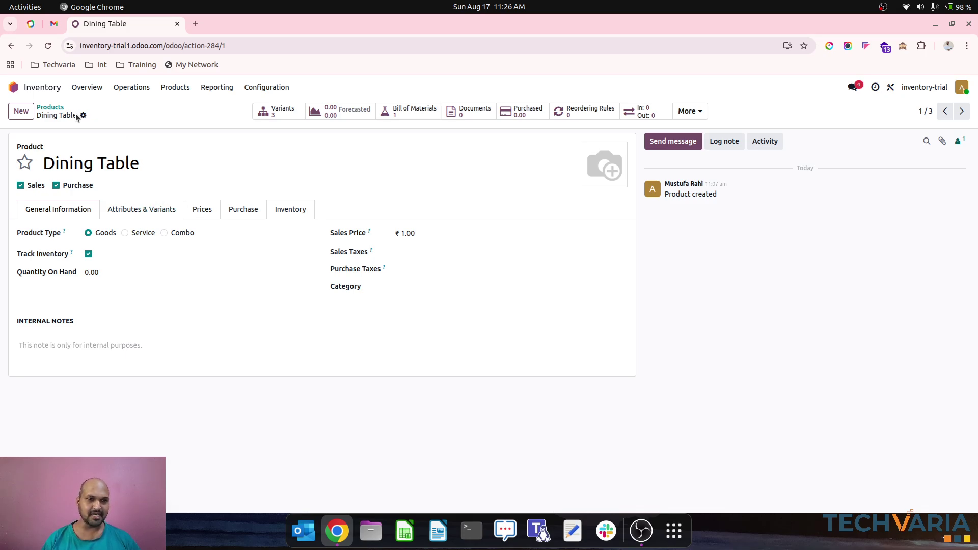
click(50, 107)
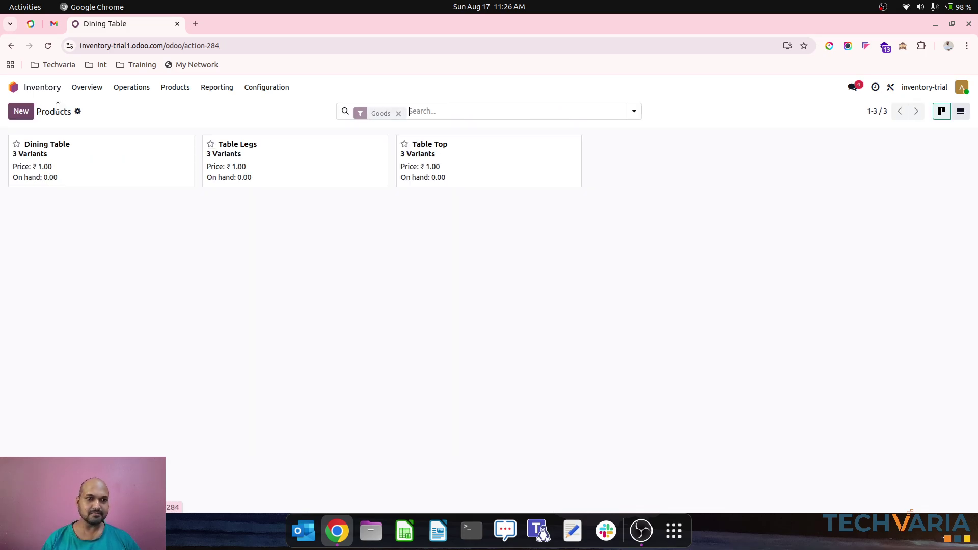
click(291, 154)
click(51, 107)
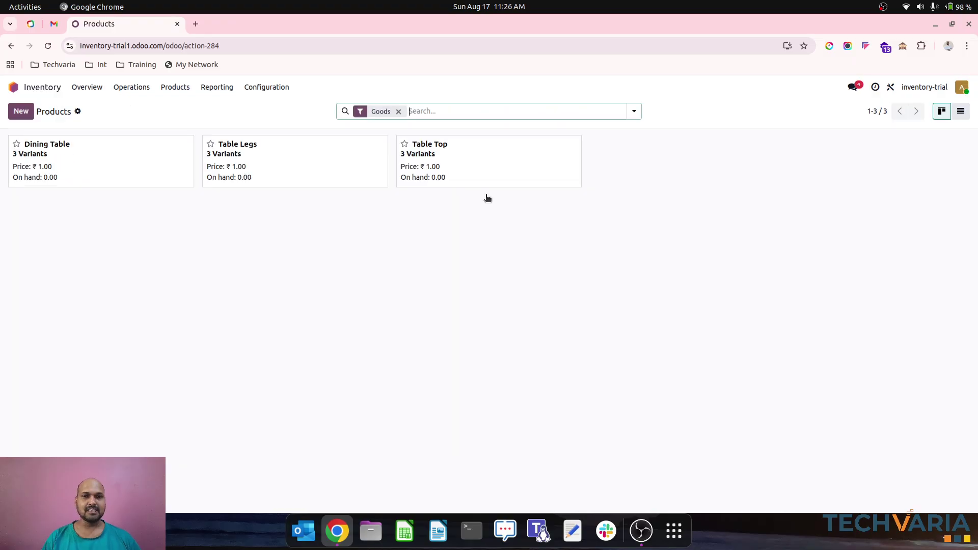
click(487, 155)
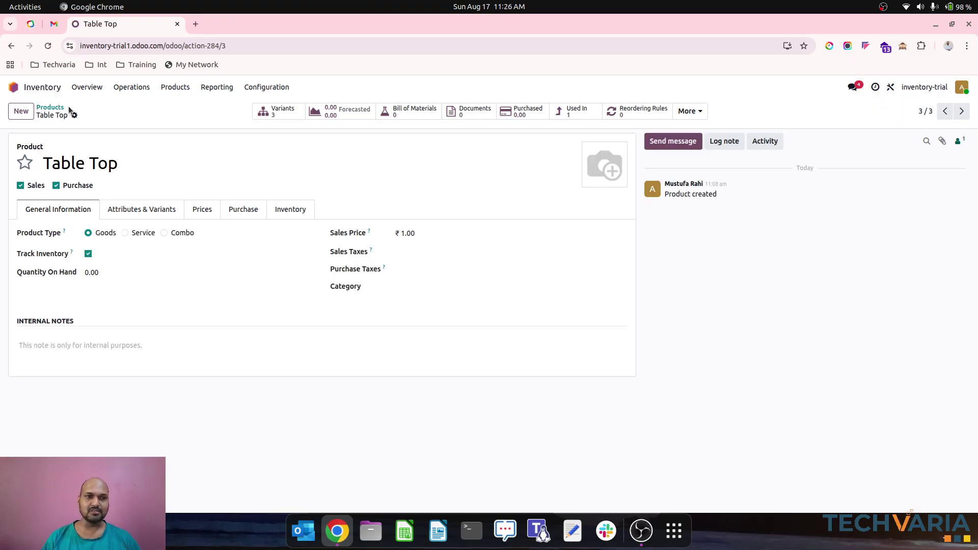
click(46, 107)
Step: Check the attribute and variant values configured on the Dining Table product
click(63, 152)
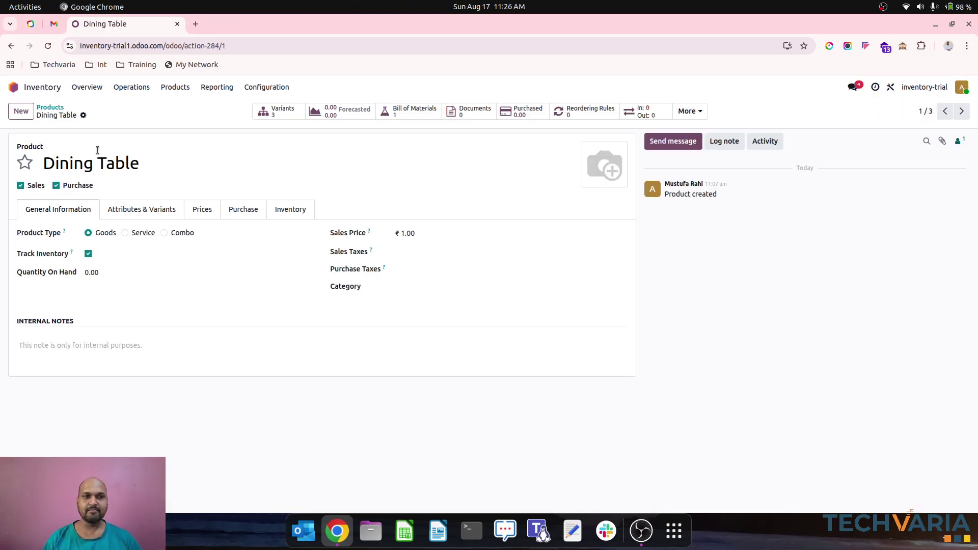
click(149, 208)
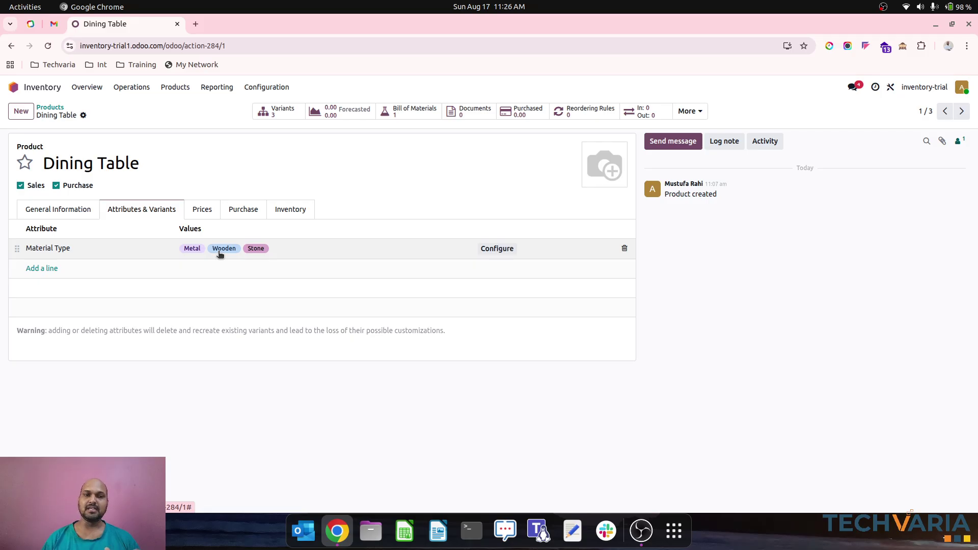
click(48, 108)
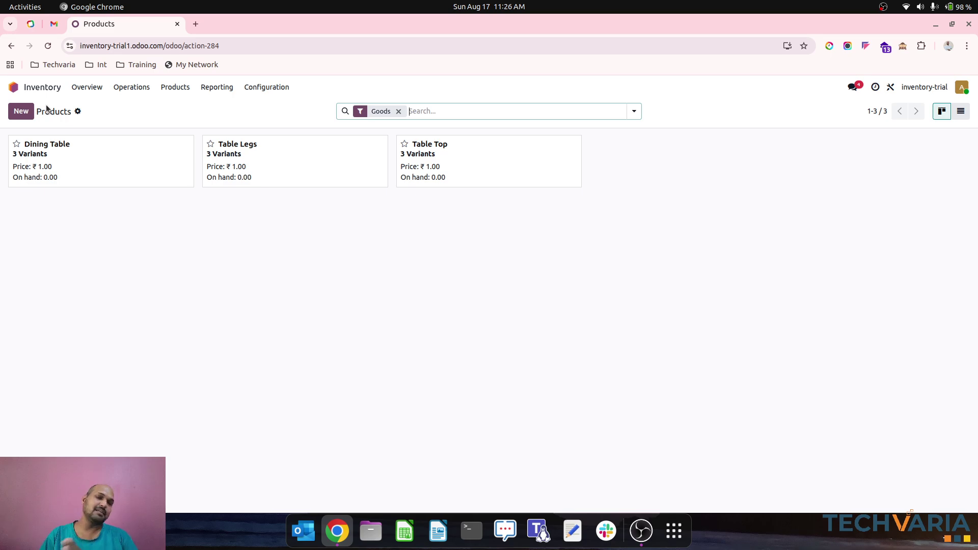
Step: Inspect Warehouse1's shipment and manufacturing resupply configuration, and return to the product list
click(267, 87)
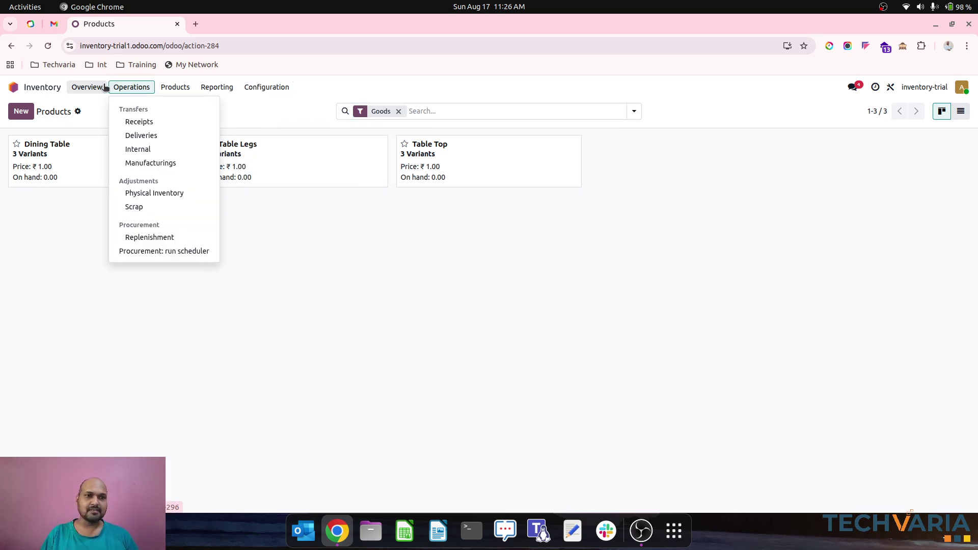
click(86, 87)
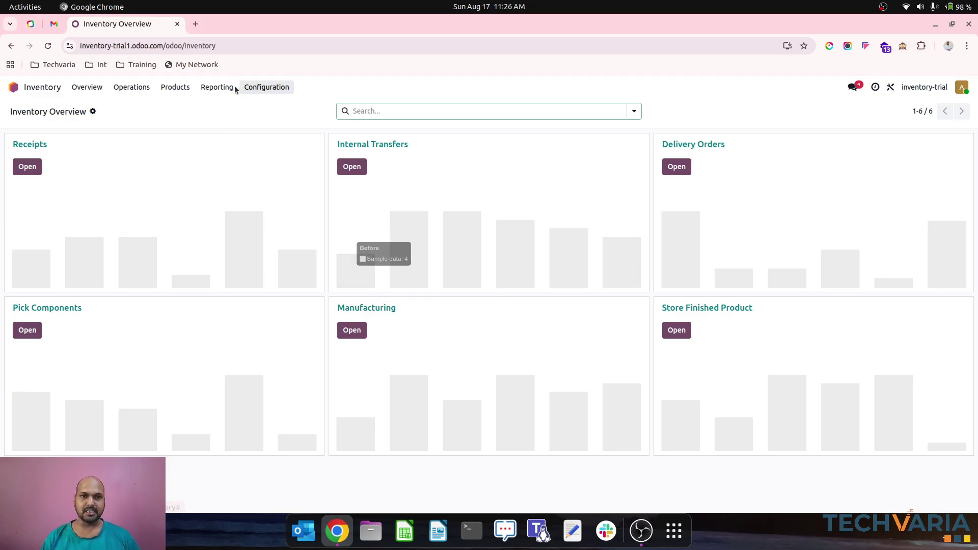
click(259, 87)
click(269, 137)
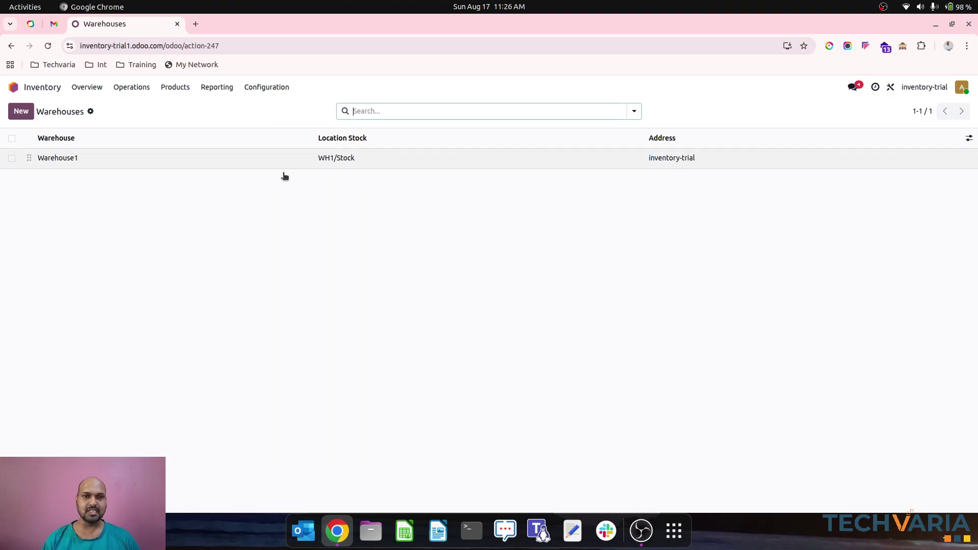
click(323, 162)
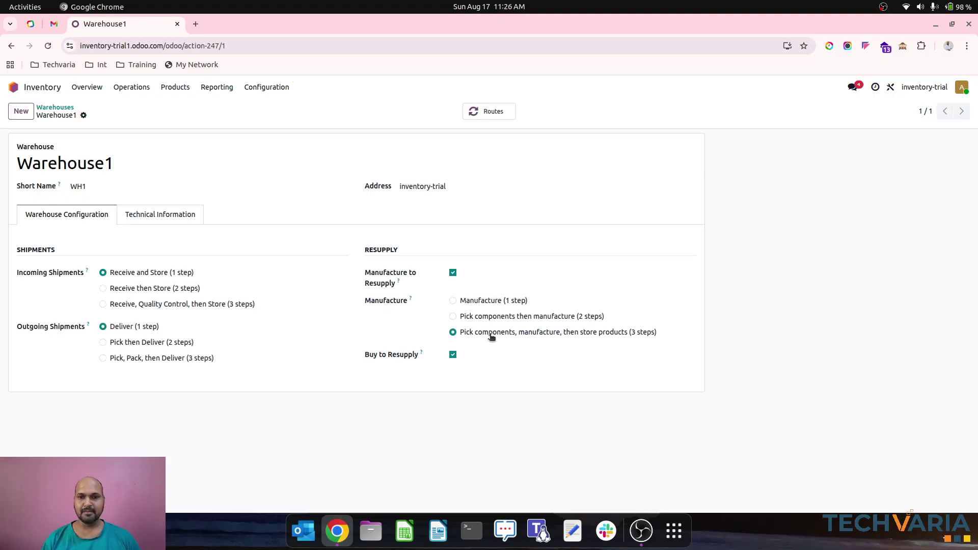
click(56, 108)
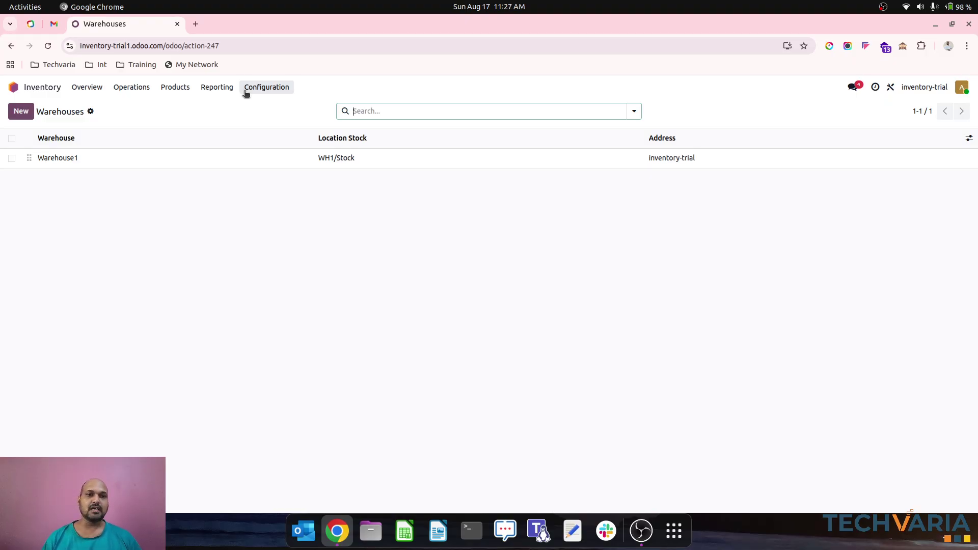
click(175, 88)
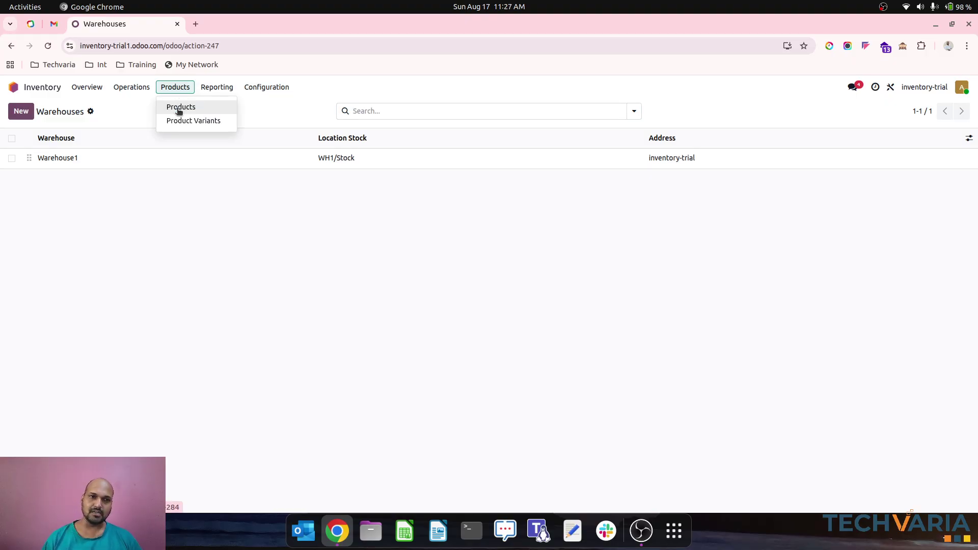
click(179, 109)
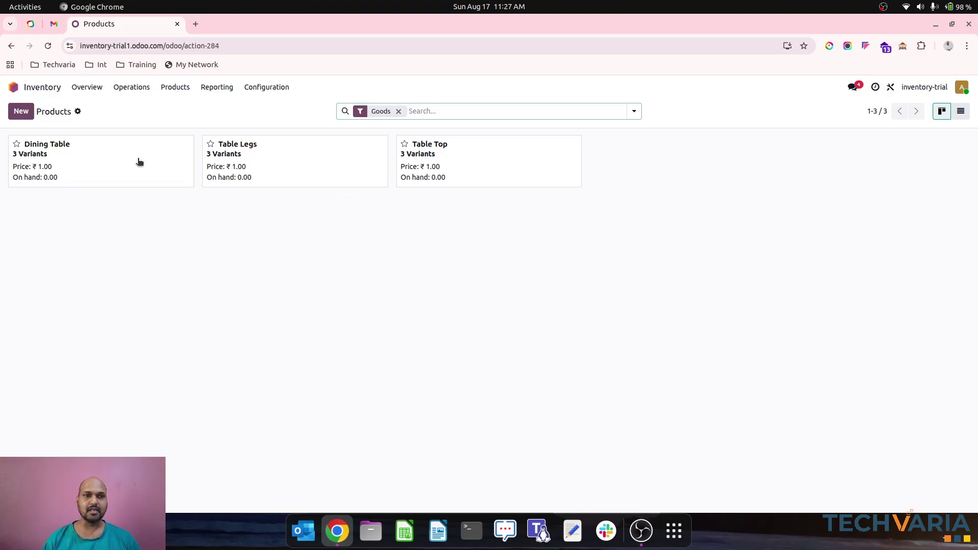
Step: Rename the Manufacture route as "Manufacture (Metal)" and save it
click(264, 90)
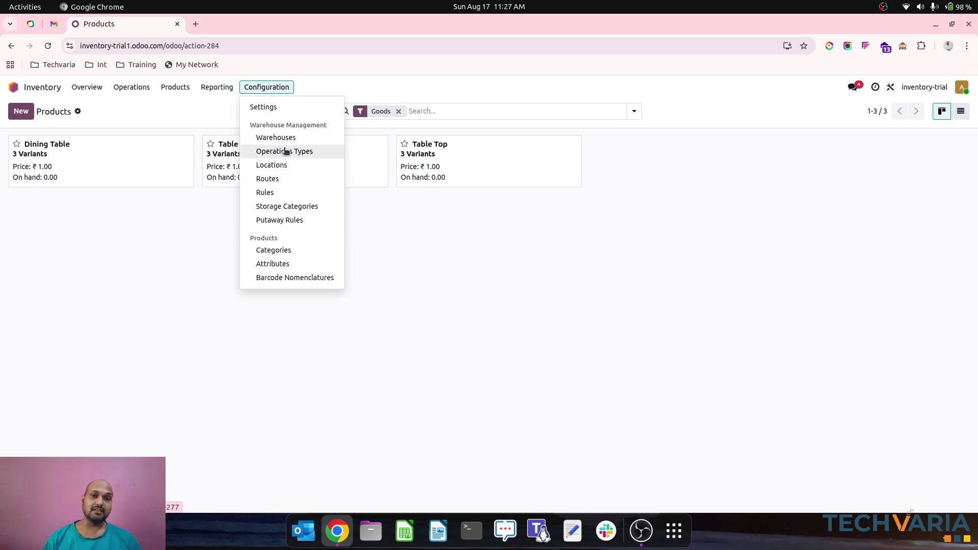
click(275, 179)
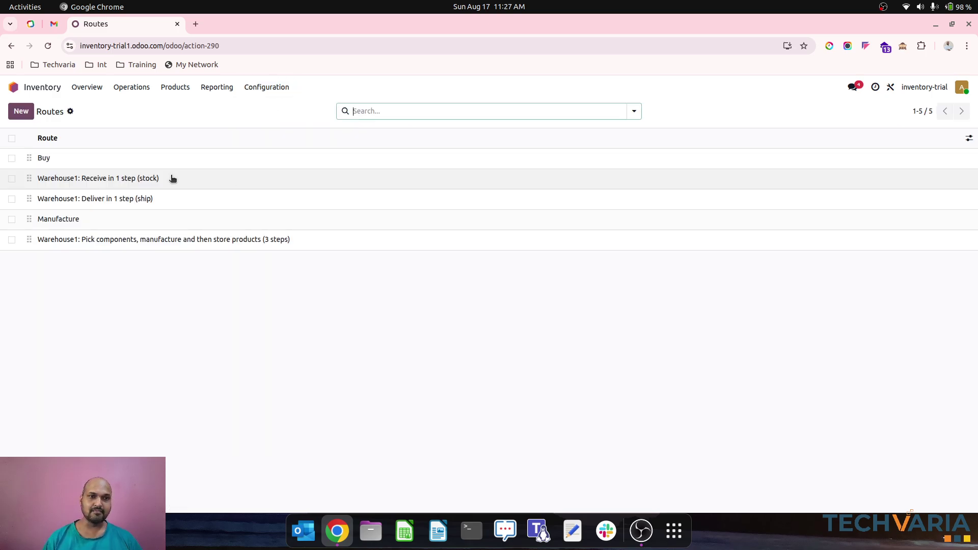
click(118, 219)
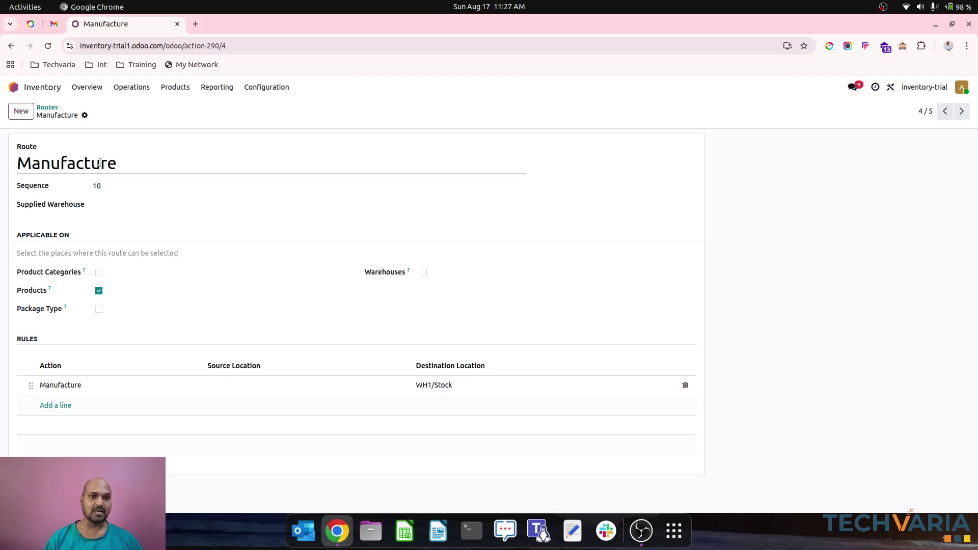
text(())
key(Left)
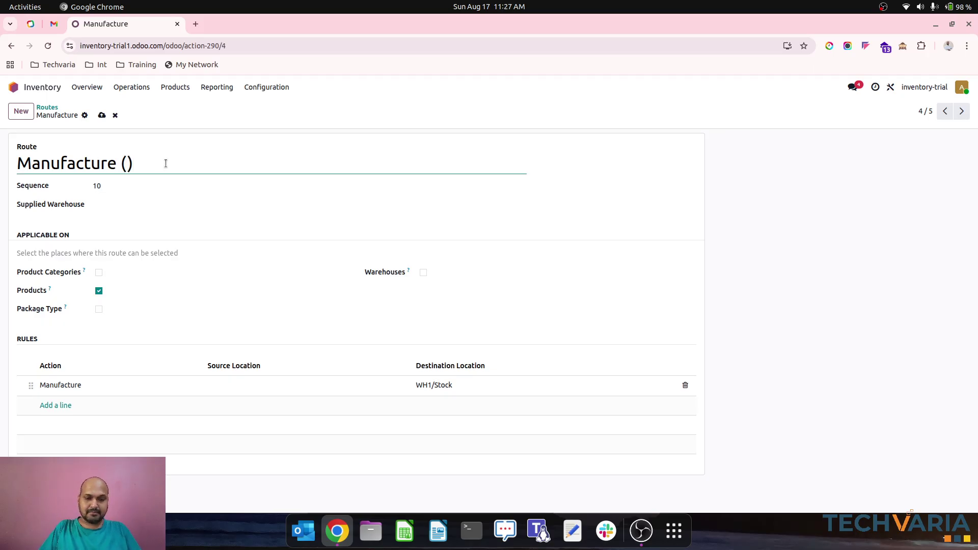
text(Metal)
key(alt+s)
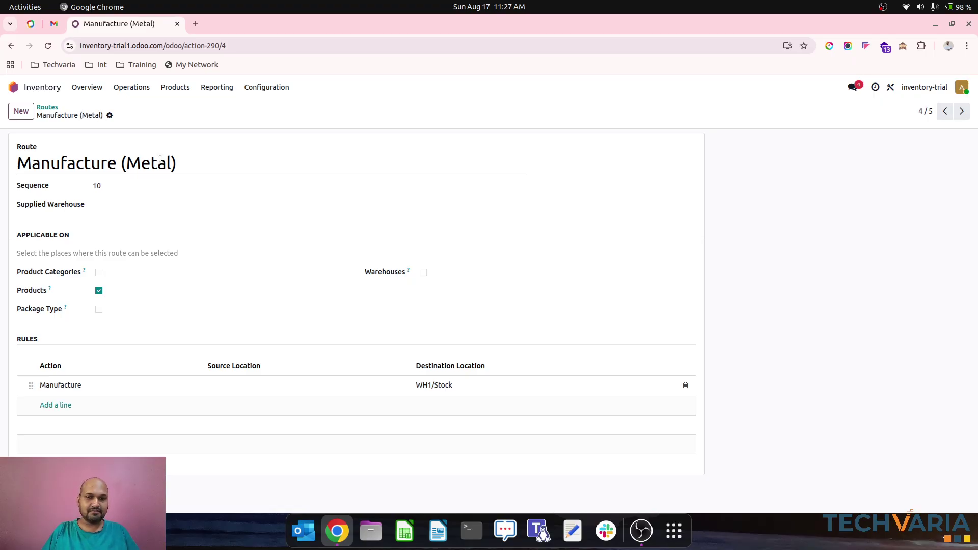
Step: Duplicate the Manufacture (Metal) route, rename the copy "Manufacture (Wooden)" and save it
click(109, 115)
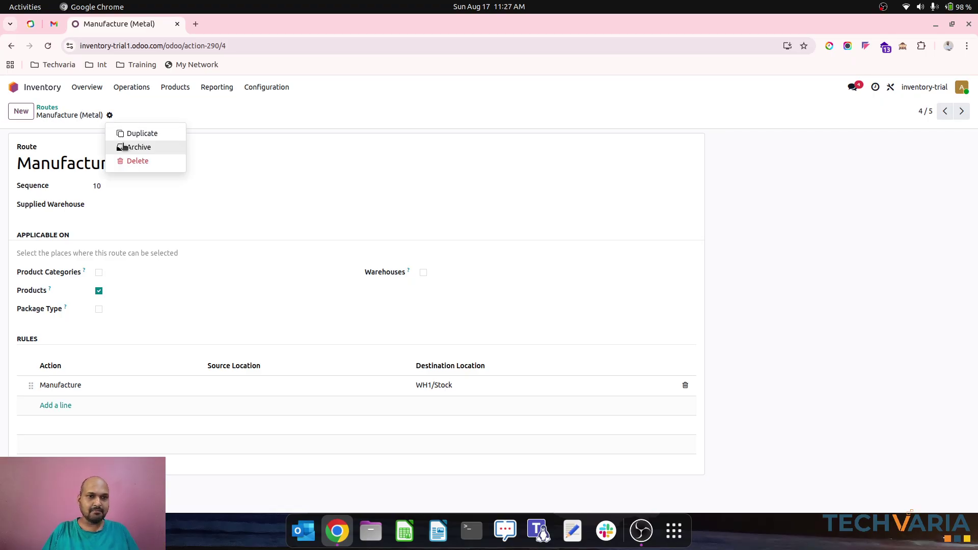
click(142, 132)
drag(227, 163, 190, 163)
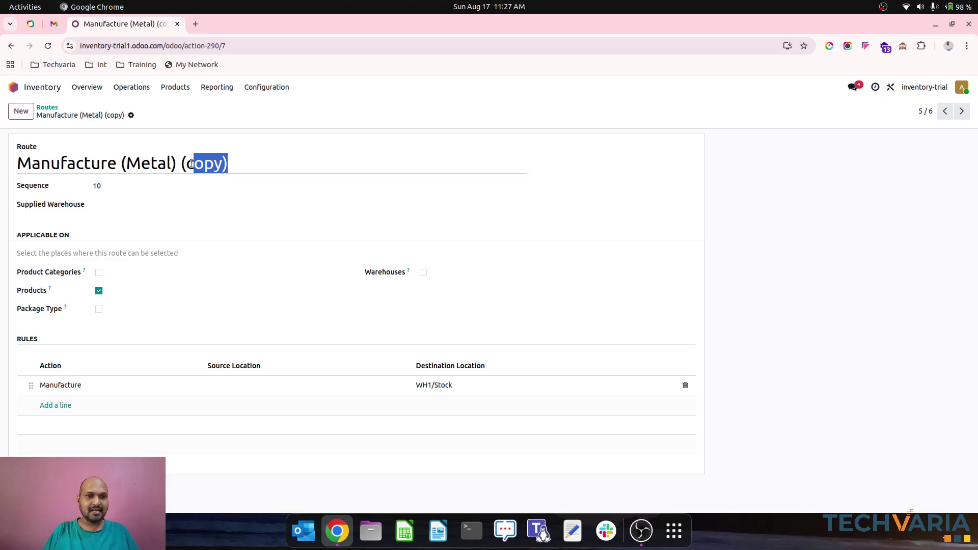
key(BackSpace)
key(BackSpace)
key(BackSpace)
key(BackSpace)
key(BackSpace)
key(BackSpace)
key(BackSpace)
key(BackSpace)
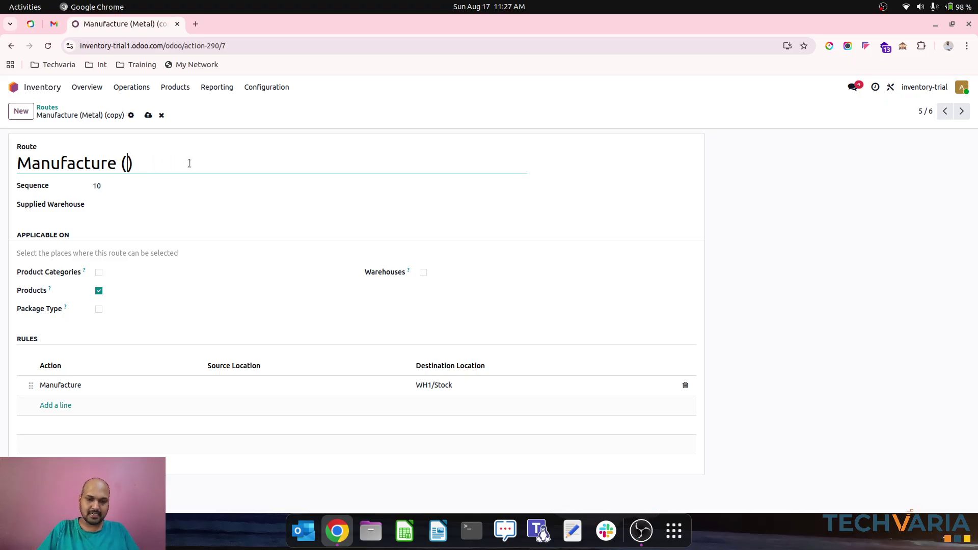
text(Wooden)
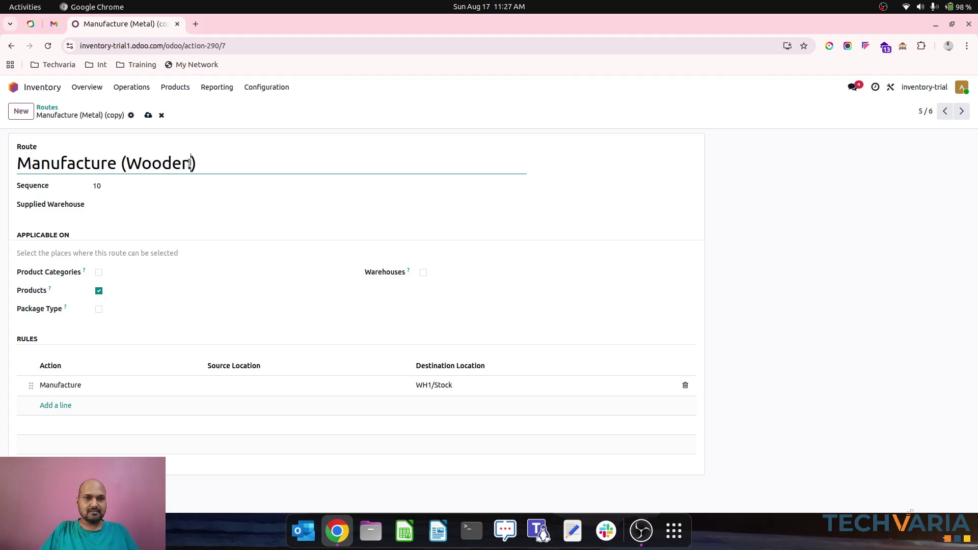
click(147, 114)
Step: Duplicate the Manufacture (Wooden) route, rename the copy "Manufacture (Stone)" and save it
click(116, 114)
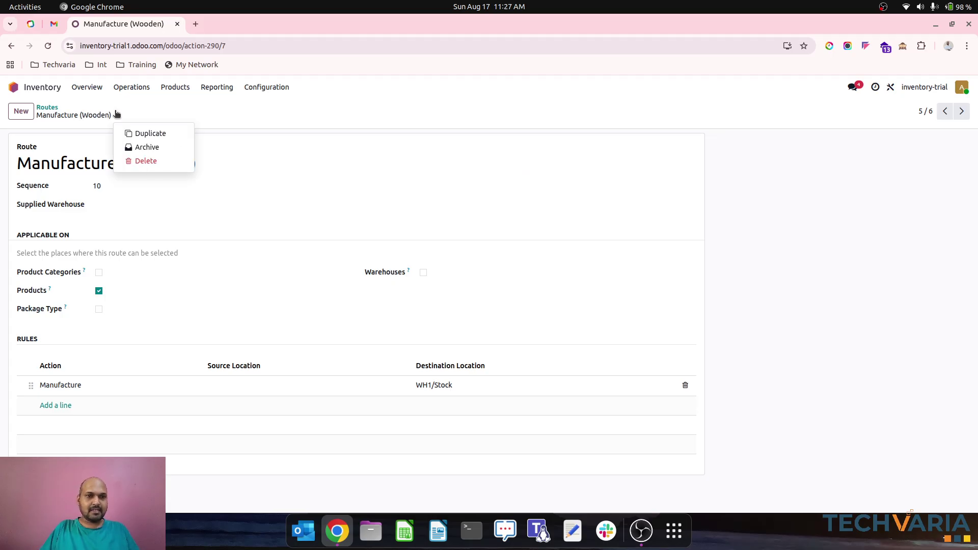
click(136, 132)
drag(248, 164, 209, 165)
key(BackSpace)
key(BackSpace)
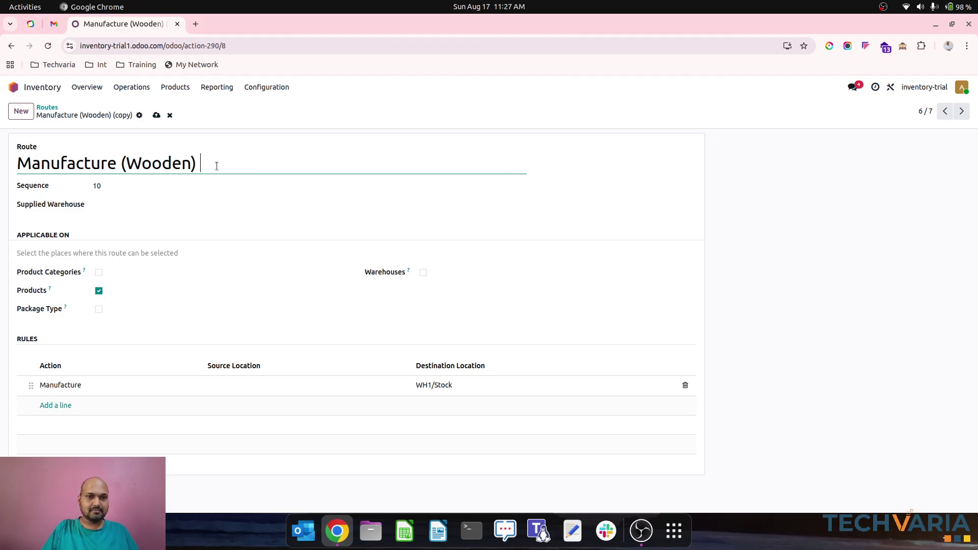
key(BackSpace)
key(BackSpace)
key(BackSpace)
key(BackSpace)
key(BackSpace)
key(BackSpace)
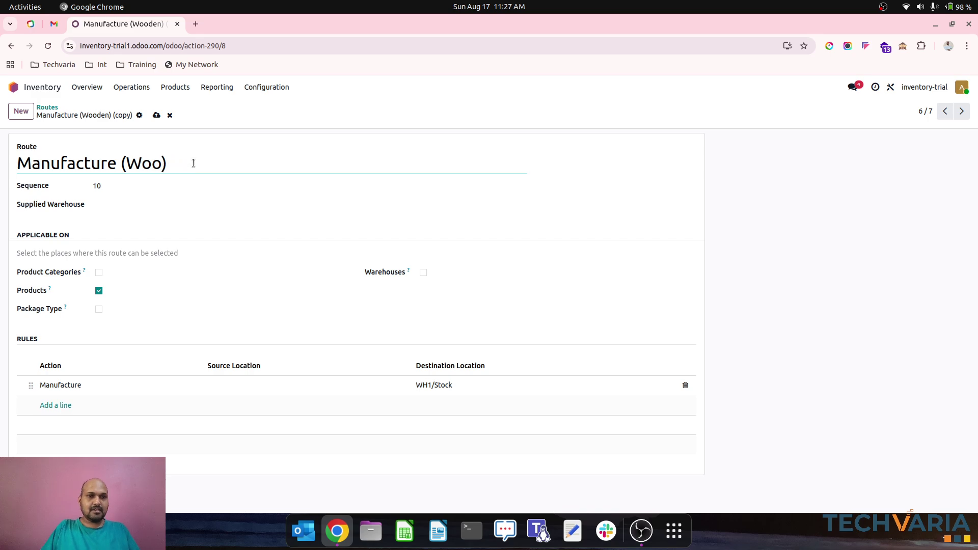
text(Stone)
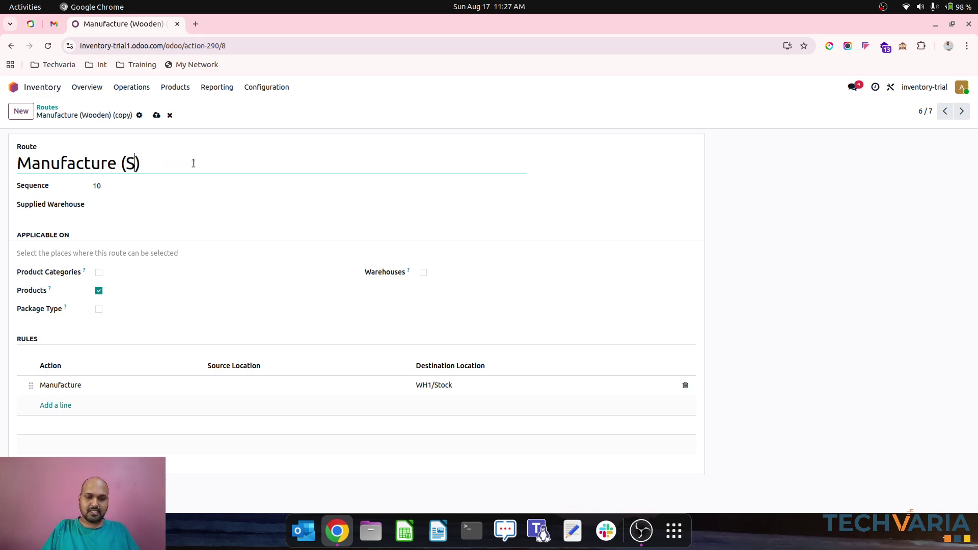
click(157, 116)
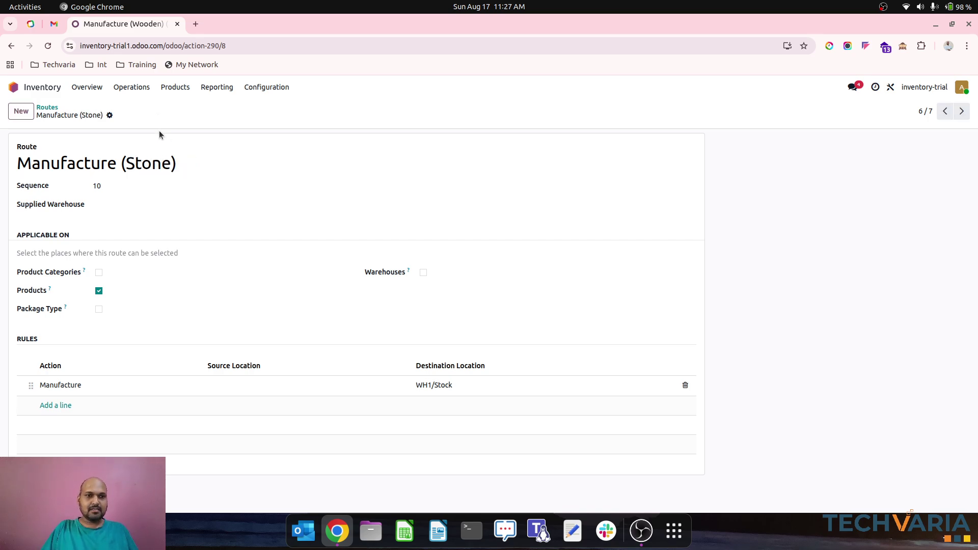
Step: Reorder the route list so that Warehouse1's 3-step pick, manufacture and store route comes after Manufacture (Stone)
click(44, 107)
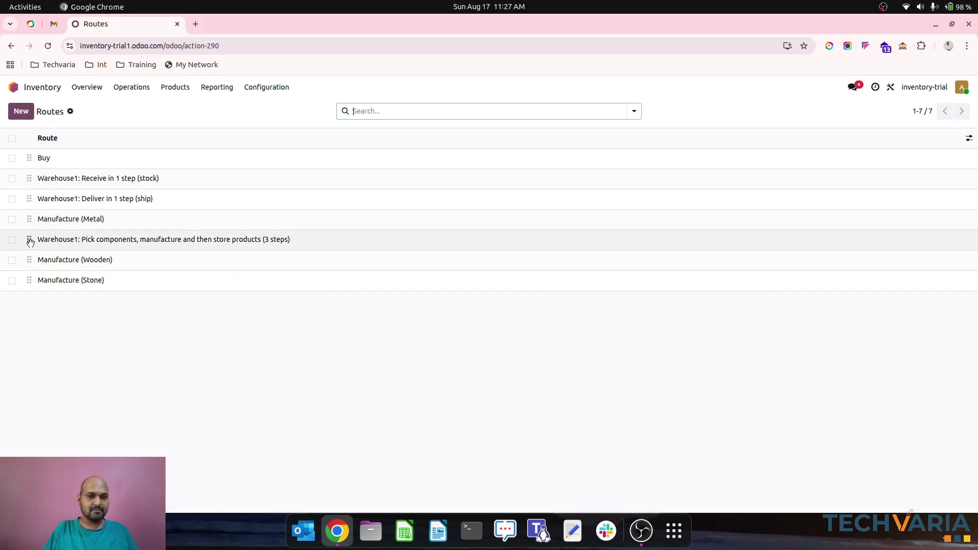
drag(30, 241, 32, 291)
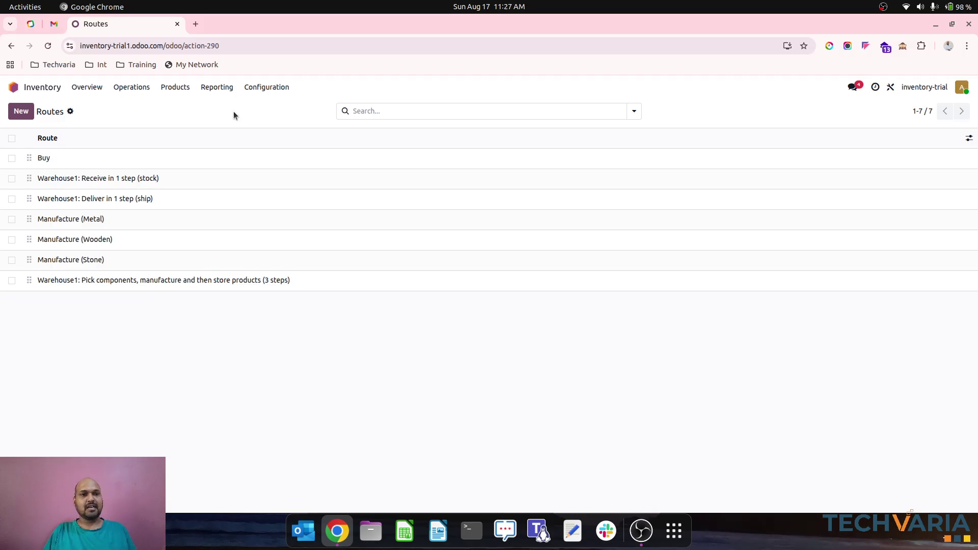
Step: Rename the Manufacturing operation type as "Manufacturing (Metal)" and save it
click(268, 88)
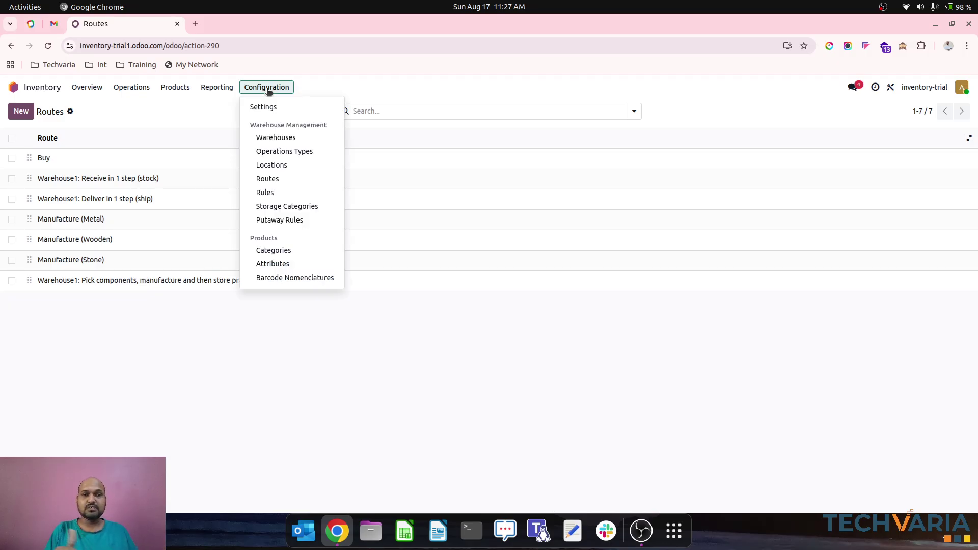
click(288, 150)
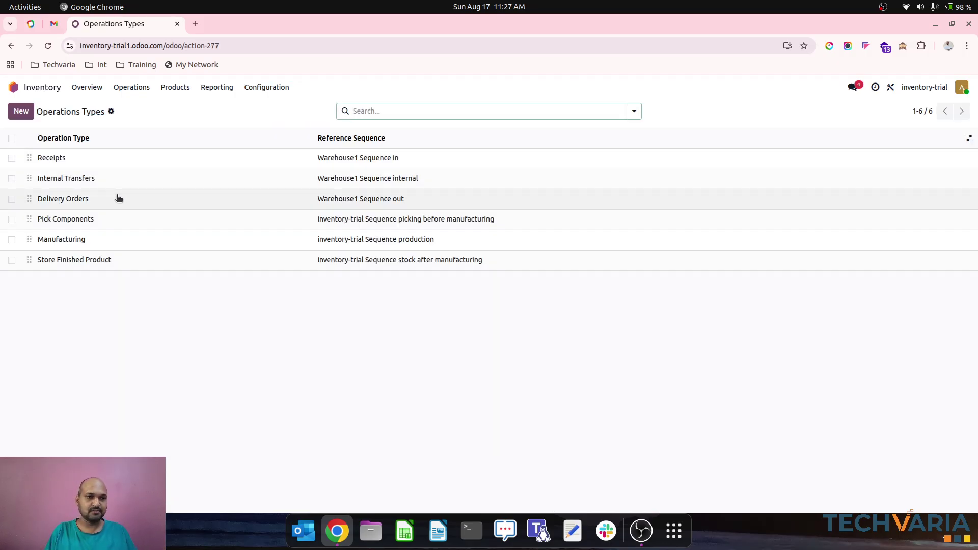
click(113, 240)
click(145, 162)
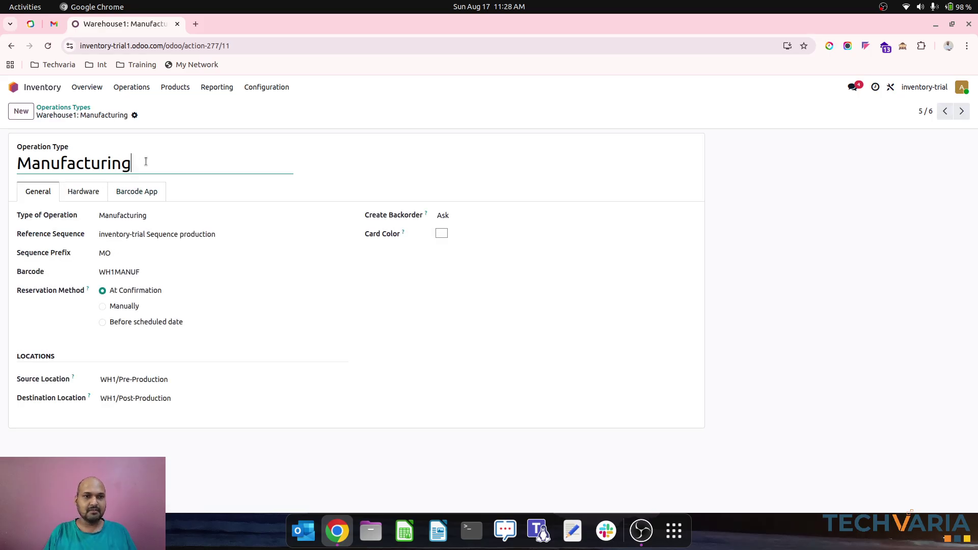
text(())
key(Left)
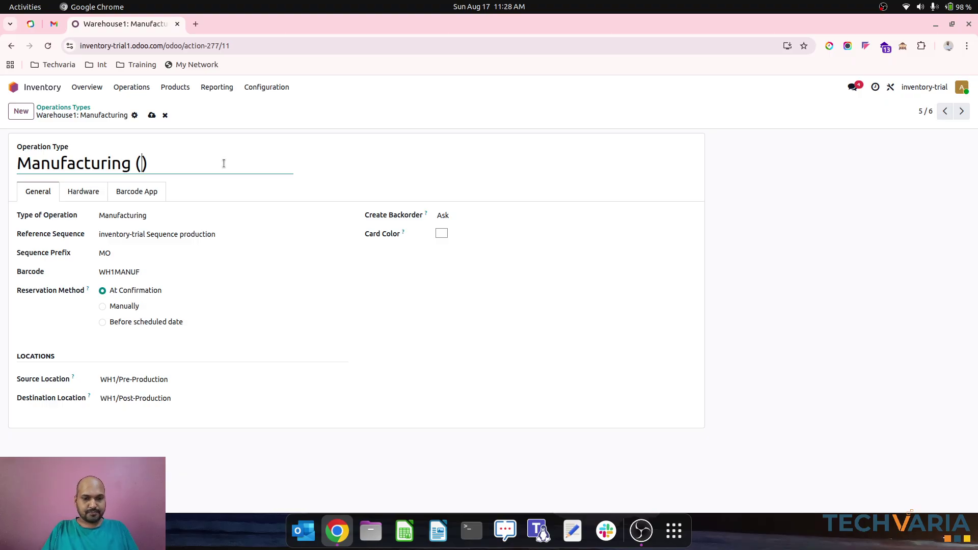
text(Metal)
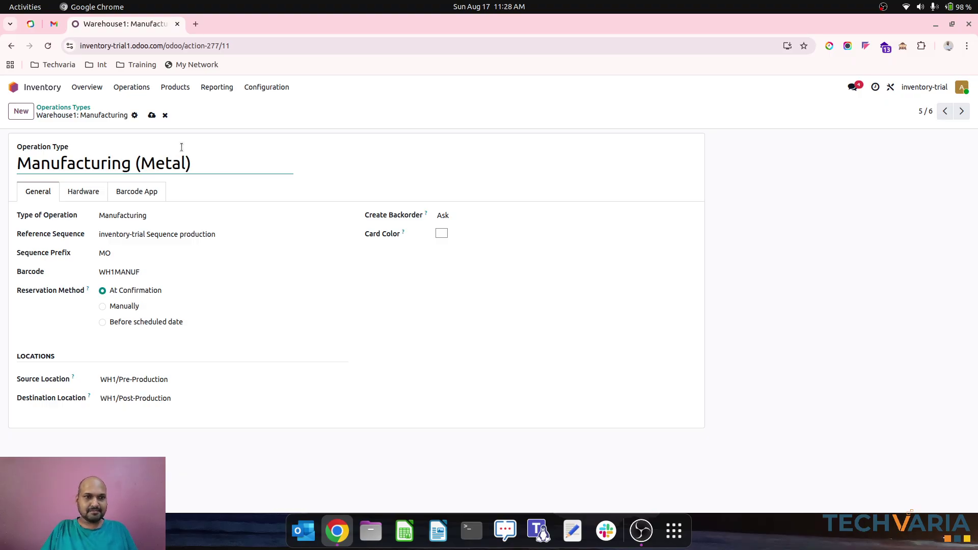
click(152, 116)
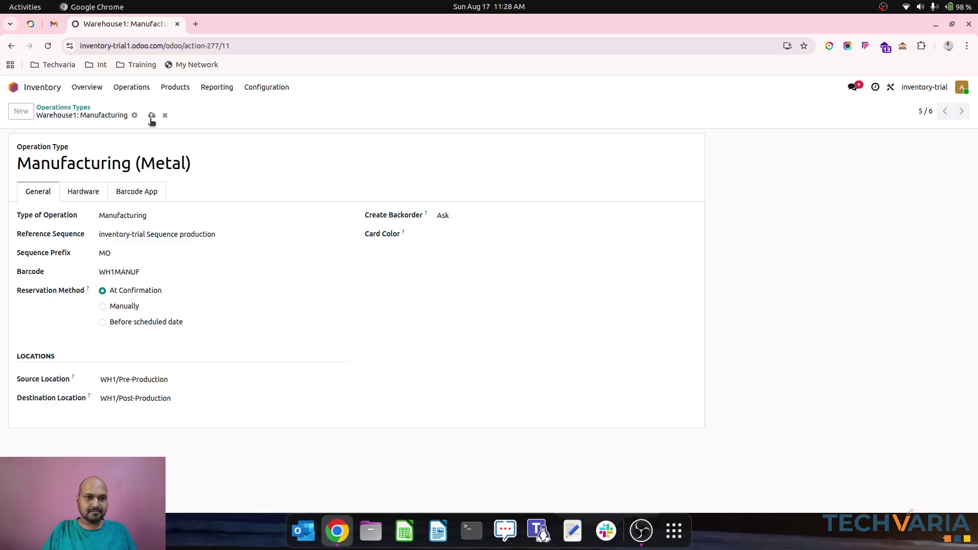
Step: Set the sequence prefix of Manufacturing (Metal) to MO1 and save the record
click(182, 253)
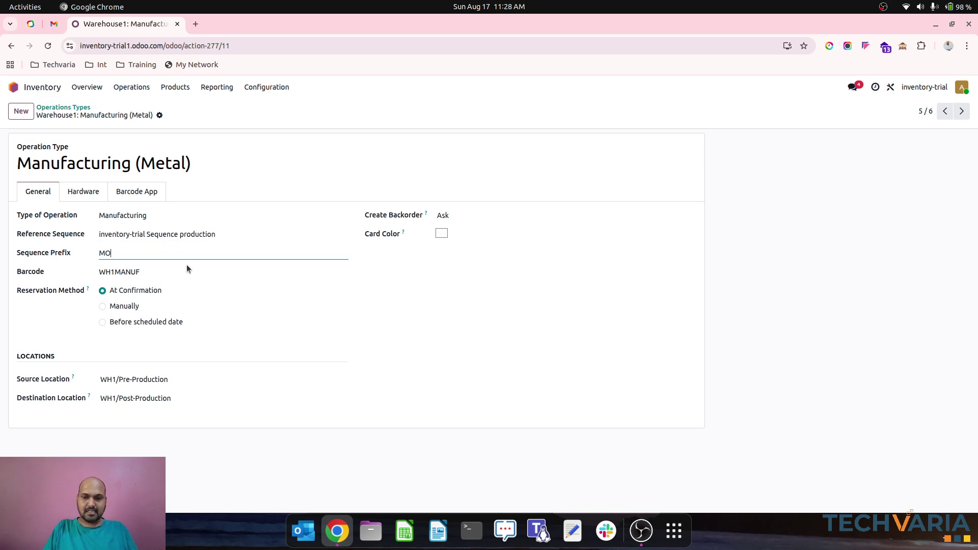
text(1)
click(177, 115)
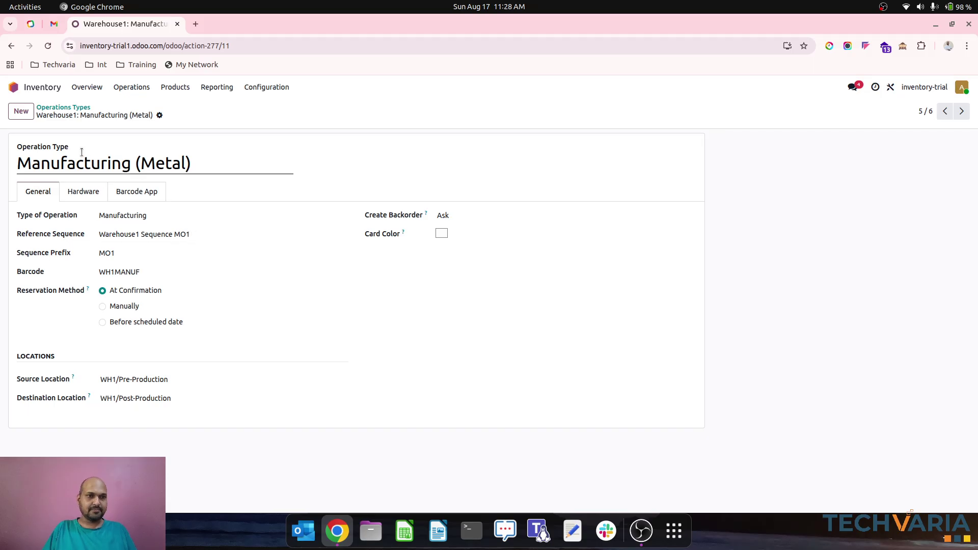
Step: Start a new operation type named "Manufacturing (Wooden)" with Manufacturing as its type of operation
click(21, 111)
text(Manuta)
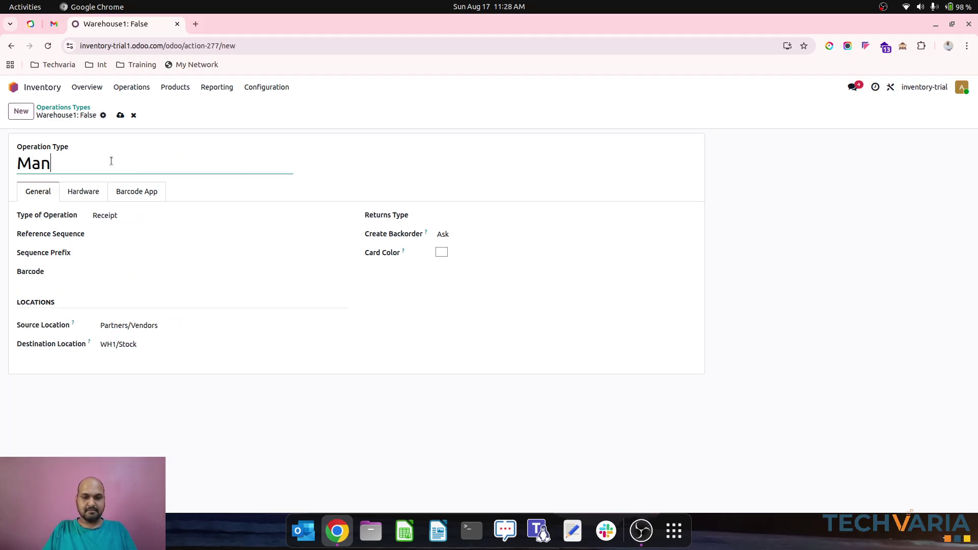
key(BackSpace)
key(BackSpace)
text(facturing )
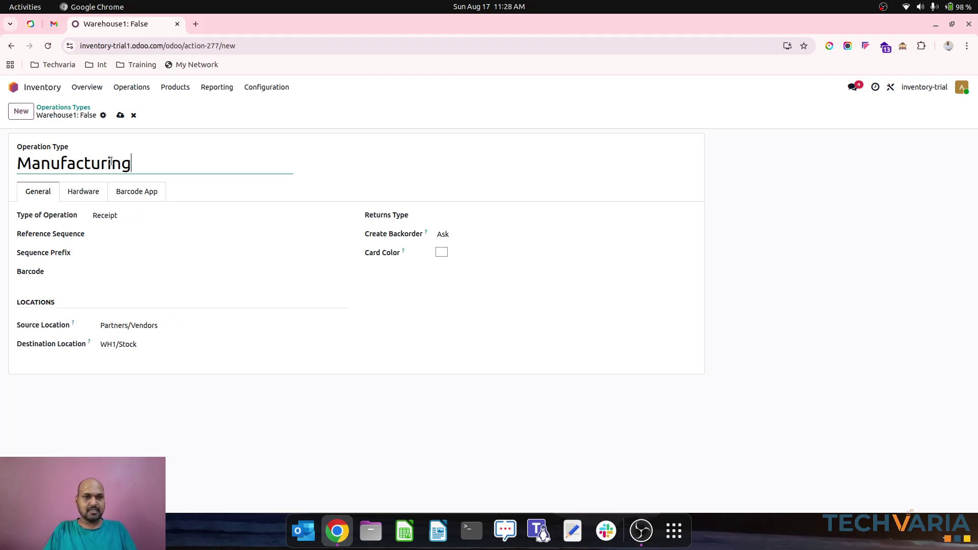
text((Wooden))
key(Left)
text(Wooden)
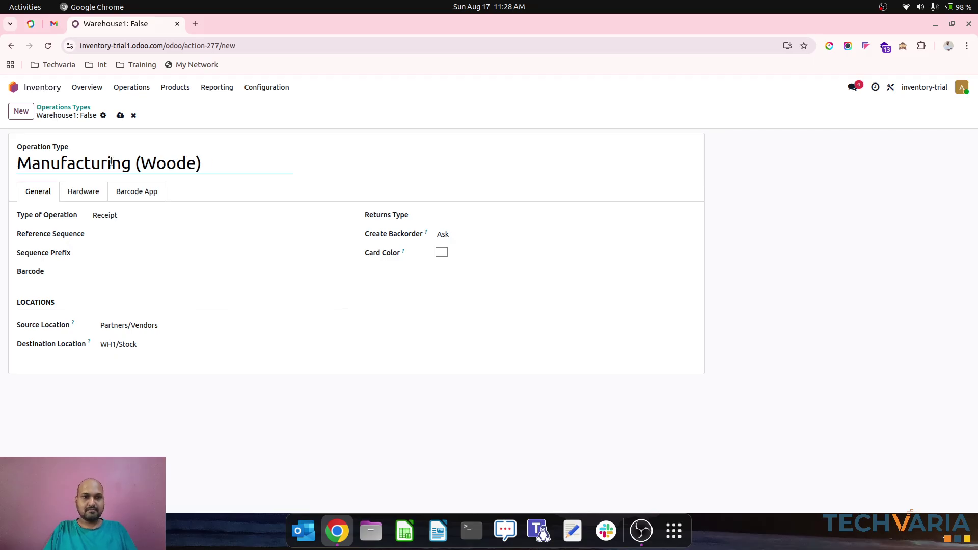
click(130, 215)
click(145, 266)
Step: Create the reference sequence "MO-Wooden" for Manufacturing (Wooden), set its sequence prefix to MO2 and save
click(138, 235)
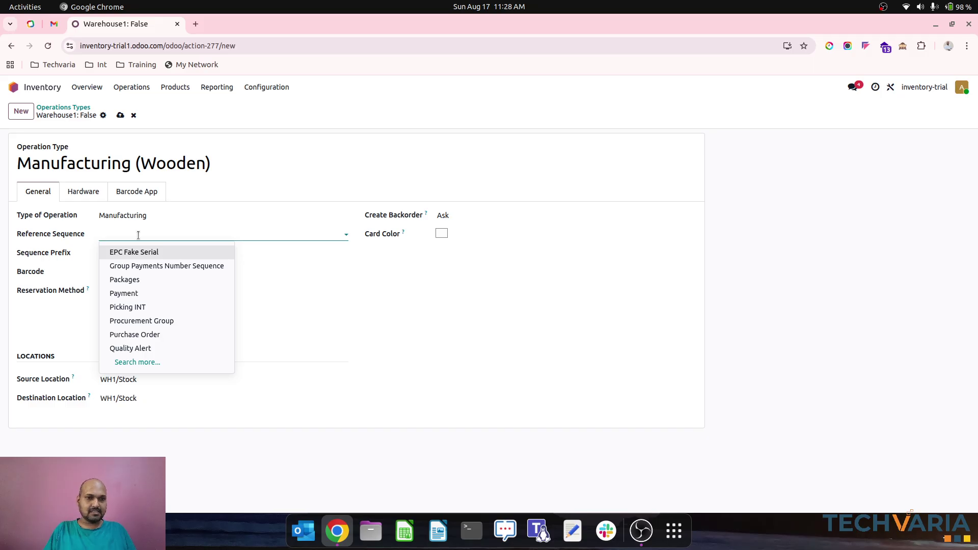
text(MO)
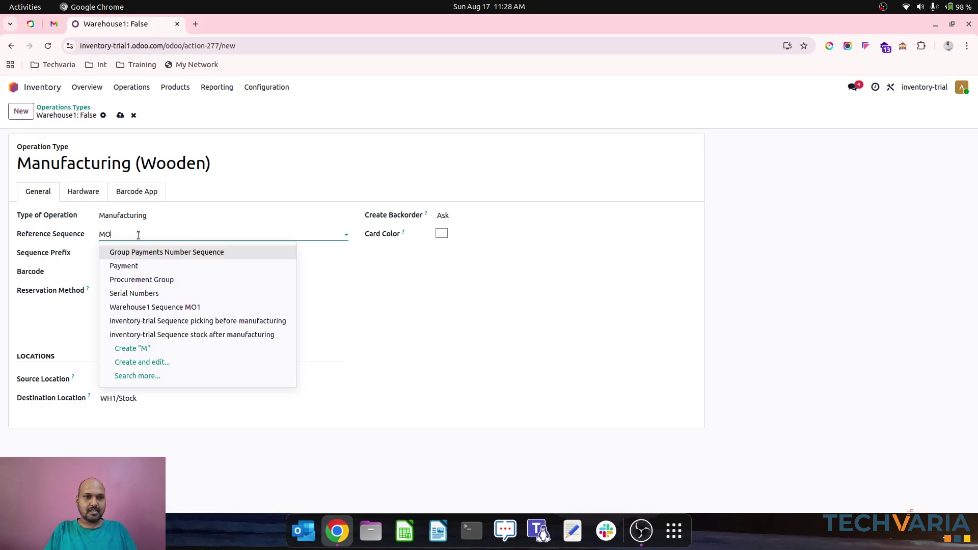
text(-Wooden)
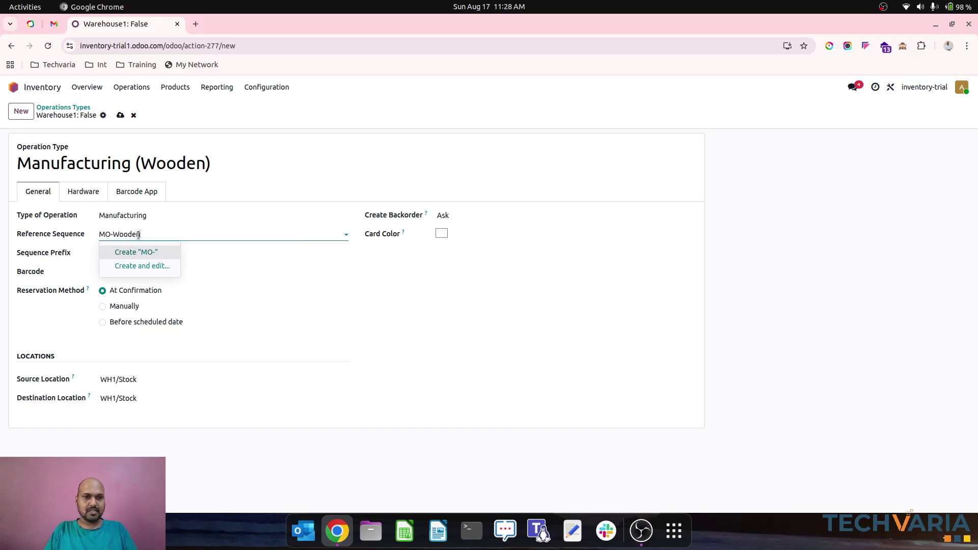
click(156, 252)
click(149, 249)
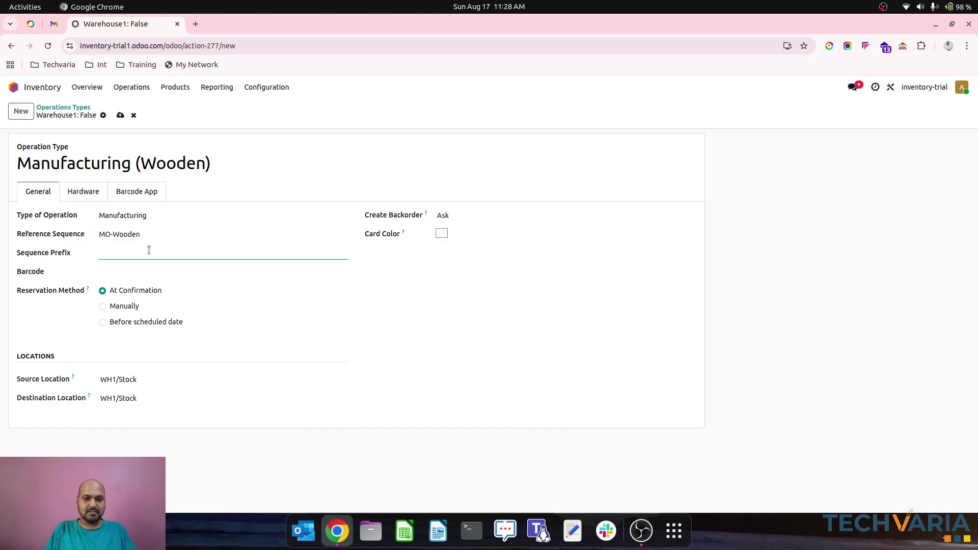
text(MO2)
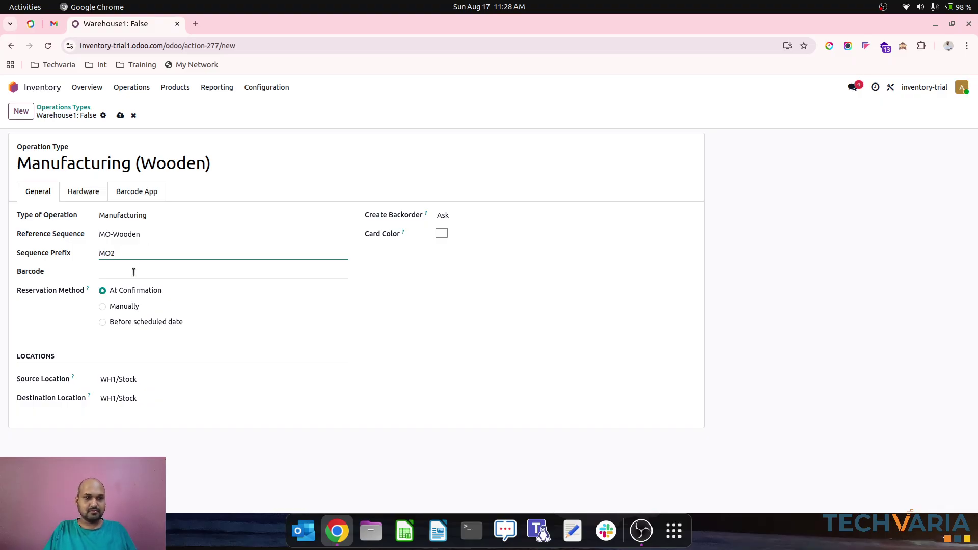
click(120, 115)
Step: Move Manufacturing (Wooden) directly after Manufacturing (Metal) in the operation types list, and review both records
click(74, 107)
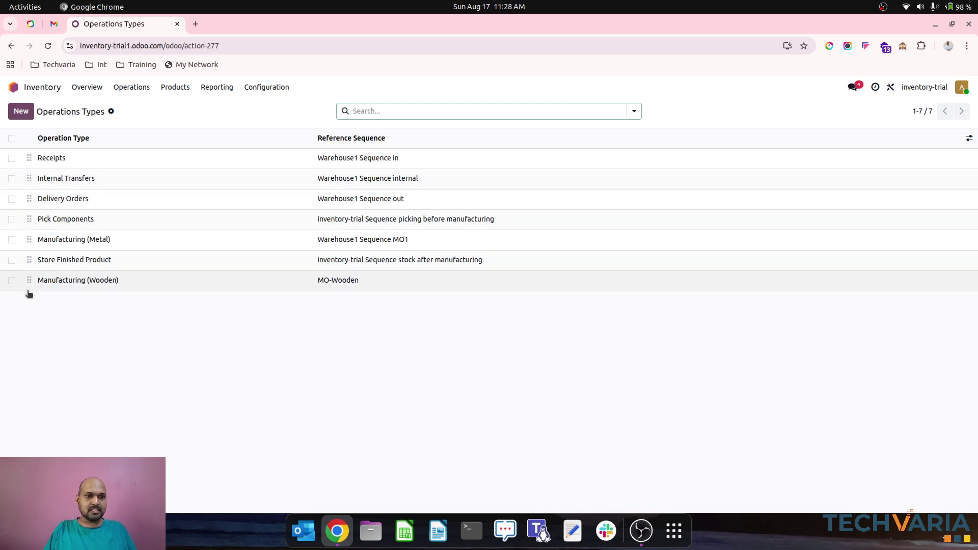
drag(28, 285, 29, 255)
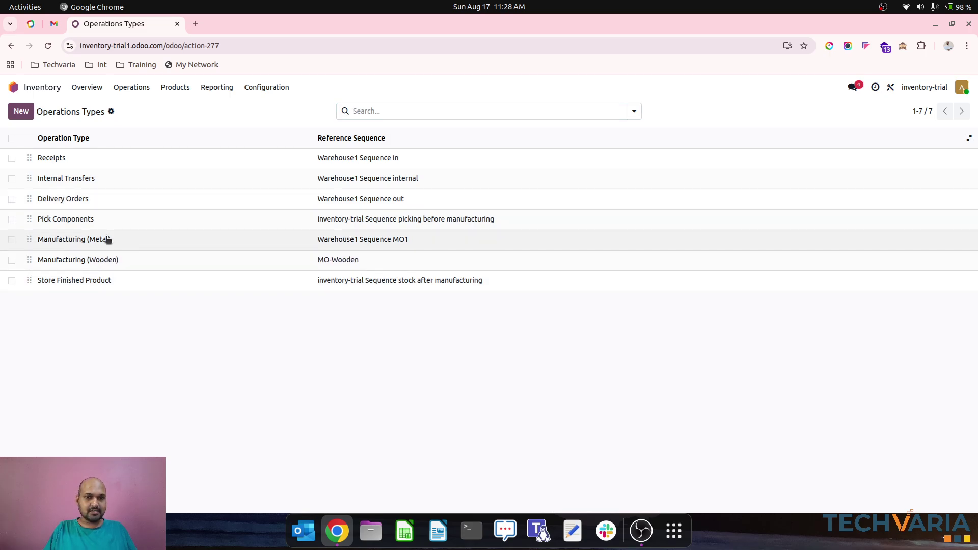
click(132, 243)
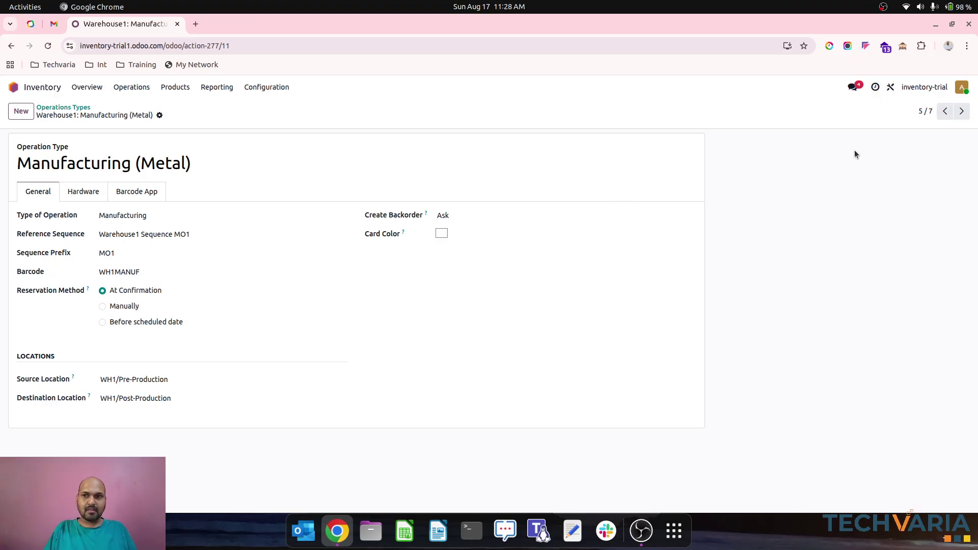
click(961, 111)
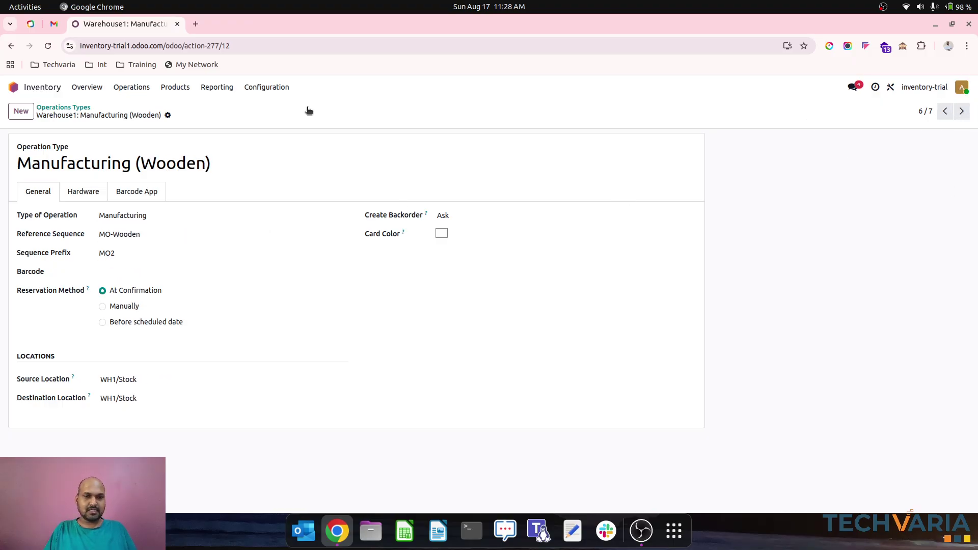
Step: Start a new operation type named "Manufacturing (Stone)" with Manufacturing as its type of operation
click(21, 111)
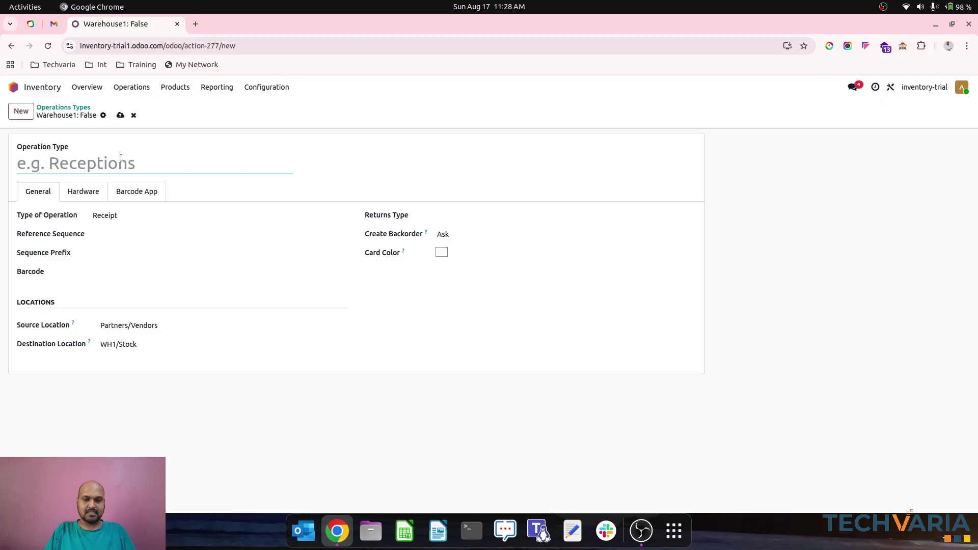
text(Manufacturing ())
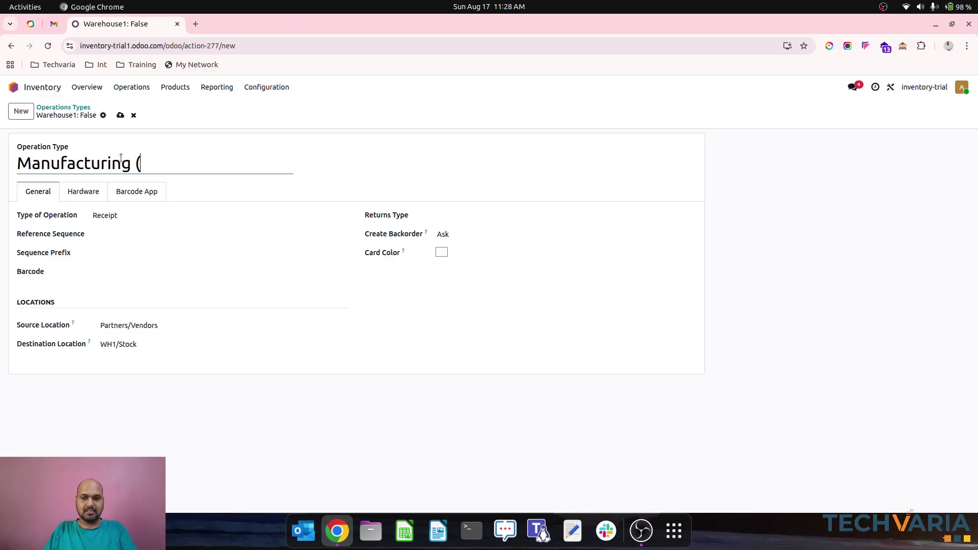
key(Left)
text(Stone)
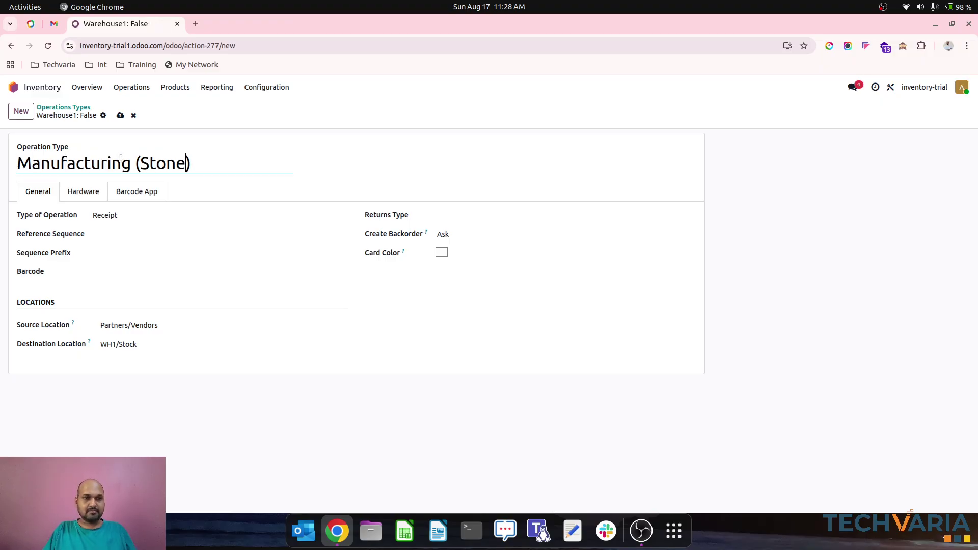
click(151, 214)
click(149, 262)
Step: Create the reference sequence "MO-Stone" for Manufacturing (Stone), set its sequence prefix to MO3 and save
click(130, 235)
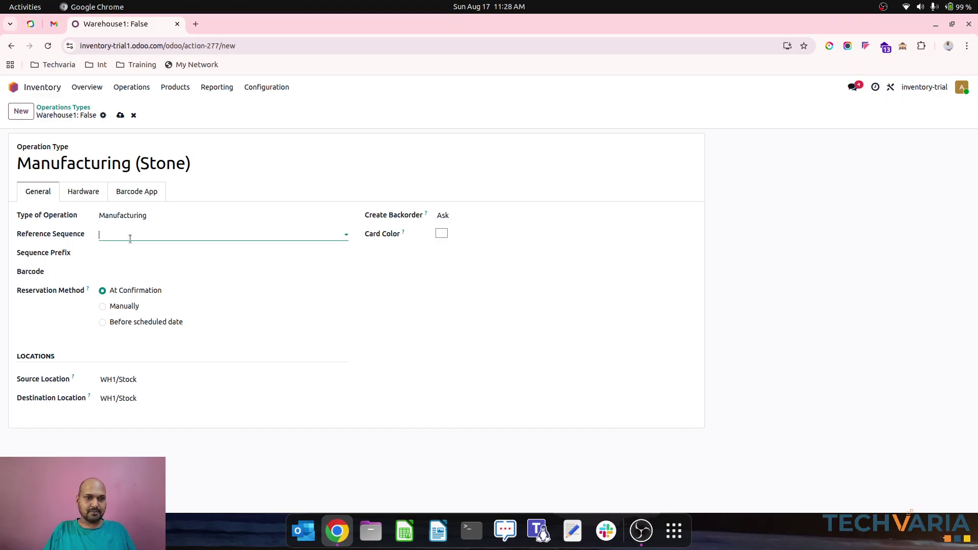
text(MO-)
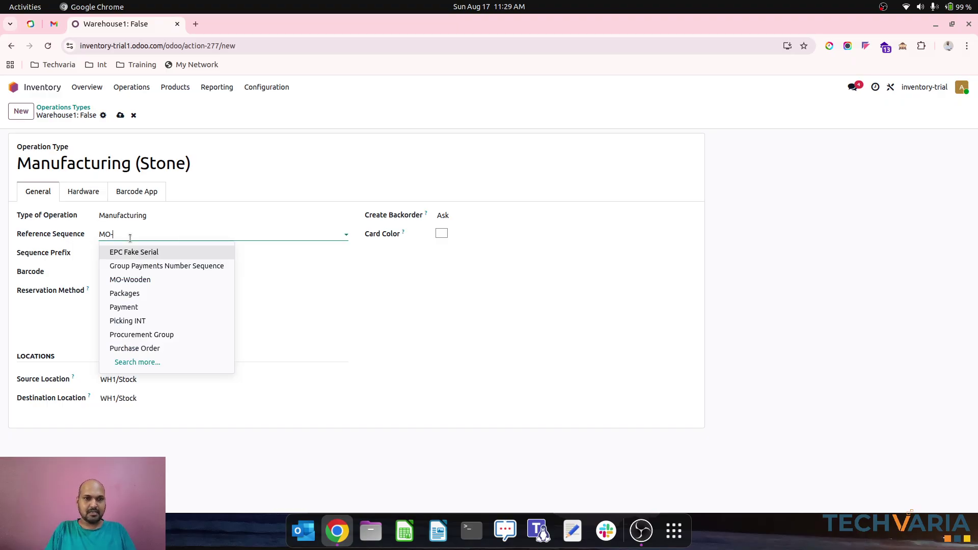
text(Stone)
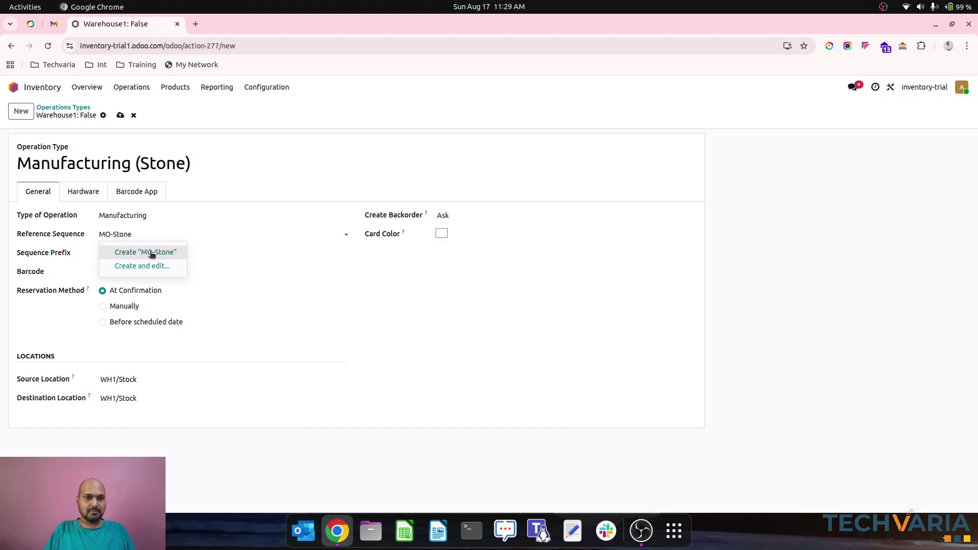
click(152, 253)
text(MO3)
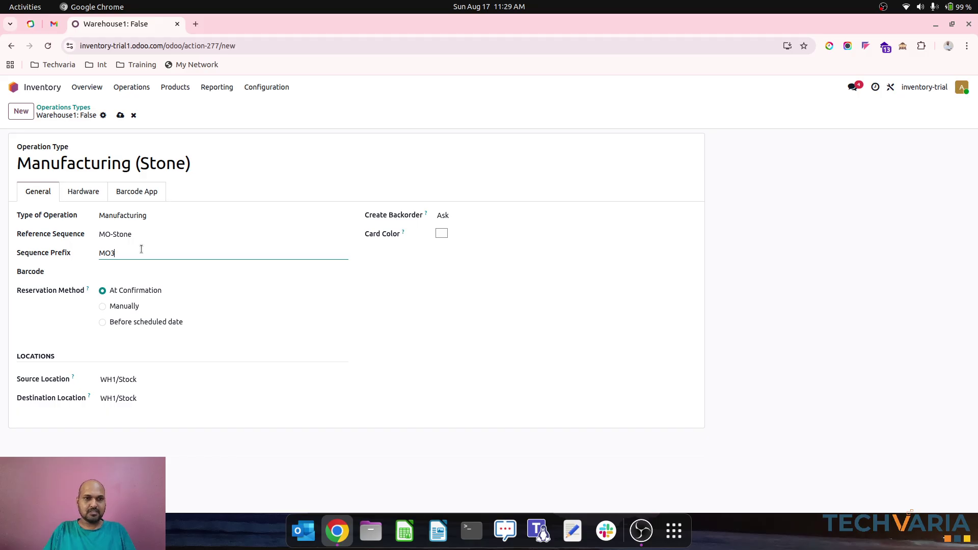
click(120, 115)
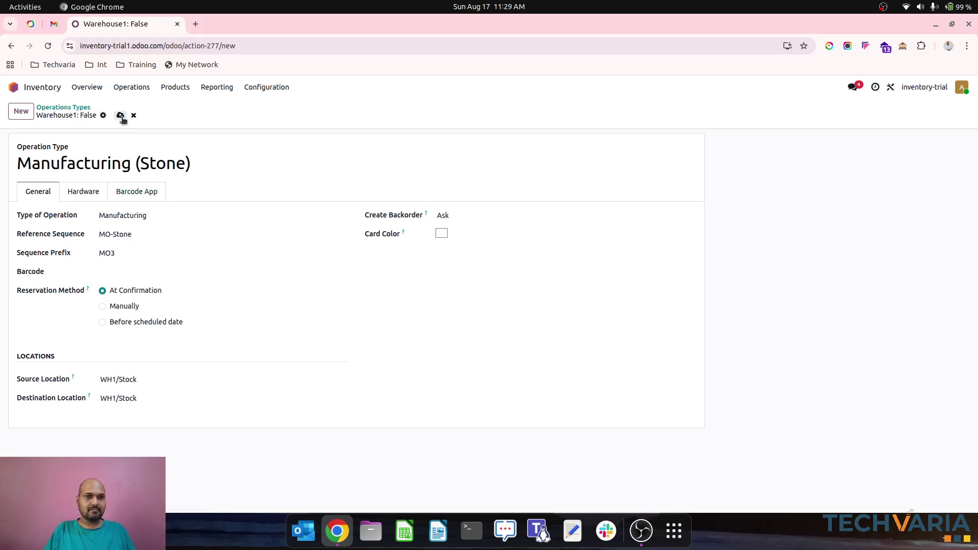
Step: Move Manufacturing (Stone) directly after Manufacturing (Wooden) in the operation types list
click(54, 107)
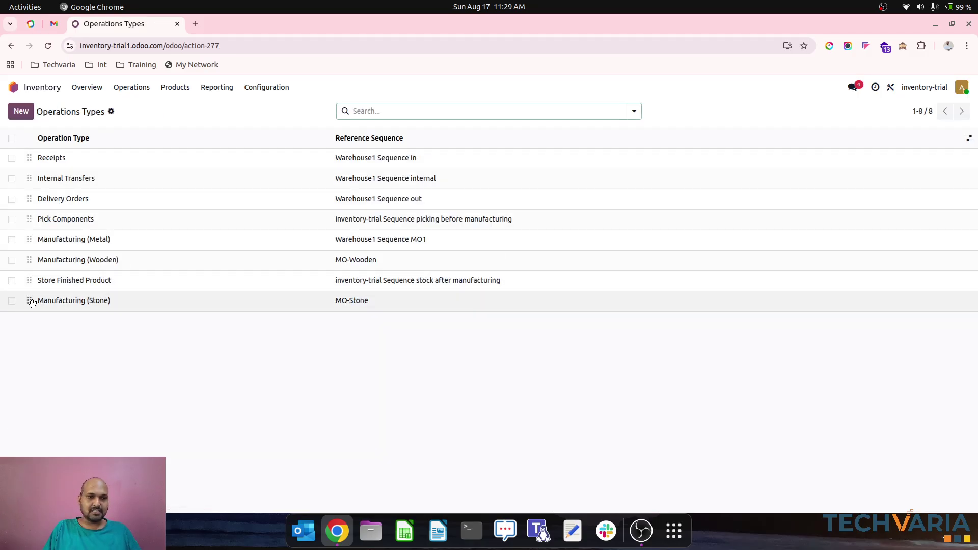
drag(30, 301, 32, 279)
Step: Match Manufacturing (Wooden) to the metal operation's locations: source WH1/Pre-Production and destination WH1/Post-Production
click(223, 242)
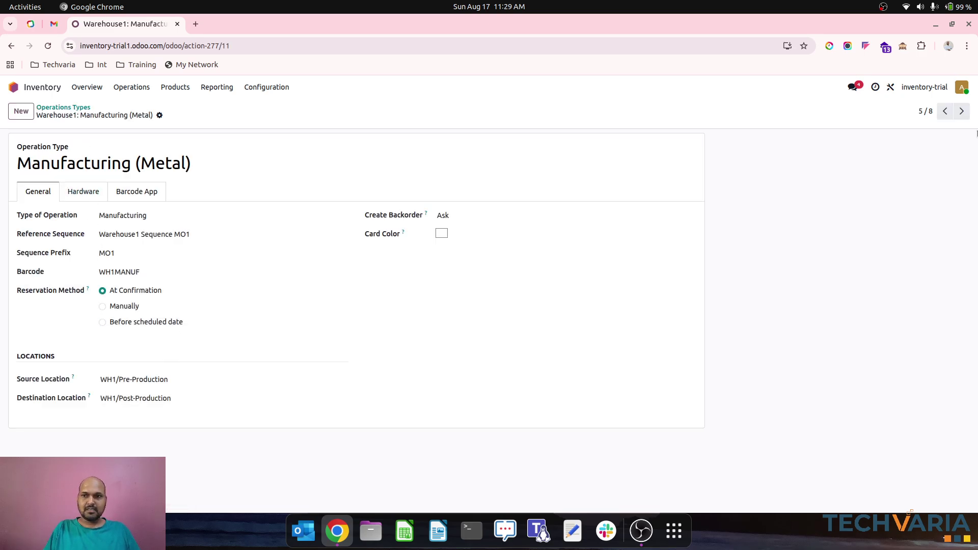
click(961, 112)
click(945, 111)
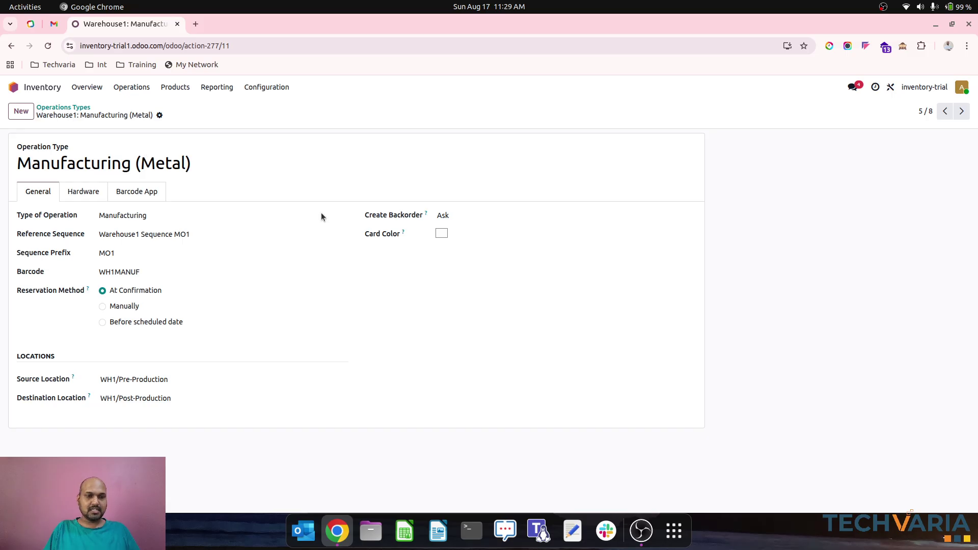
click(961, 111)
click(184, 378)
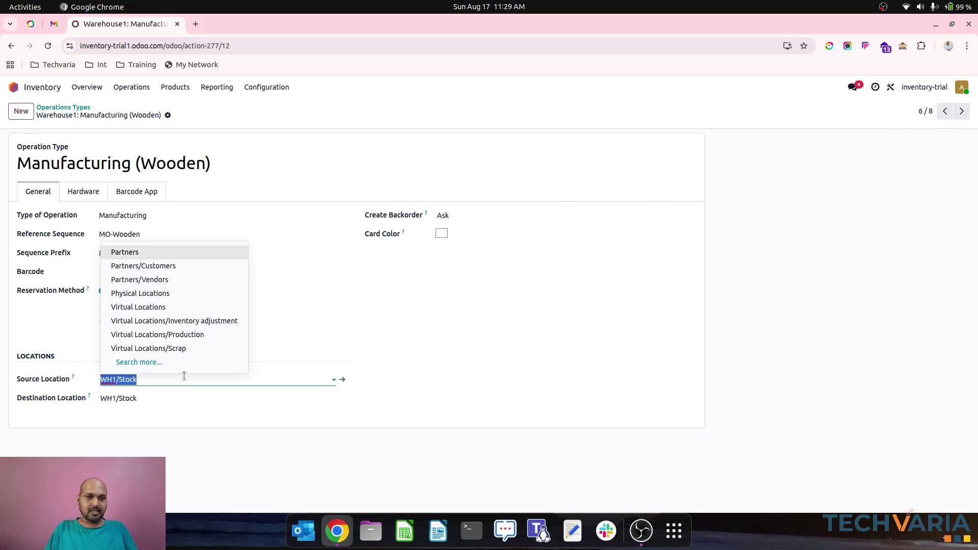
text(pre)
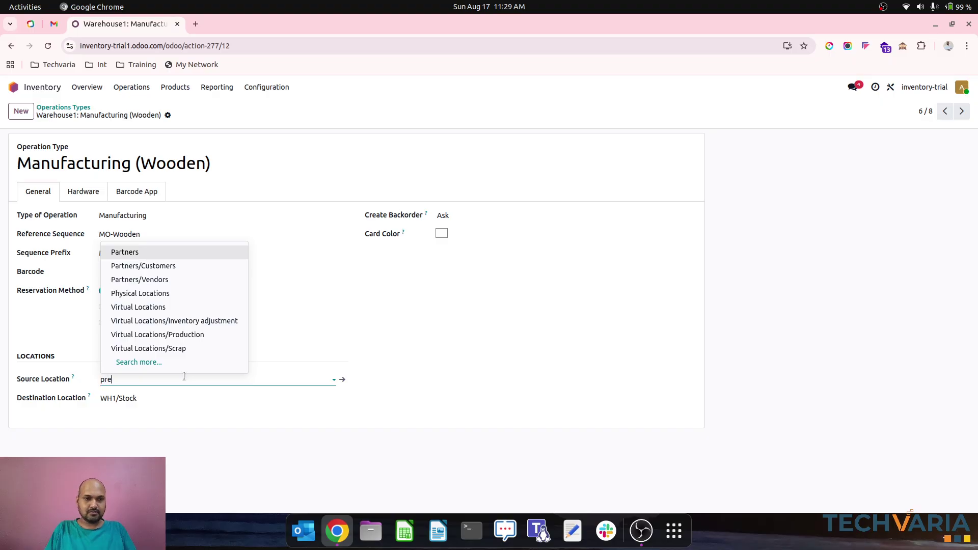
key(Return)
click(164, 398)
text(po)
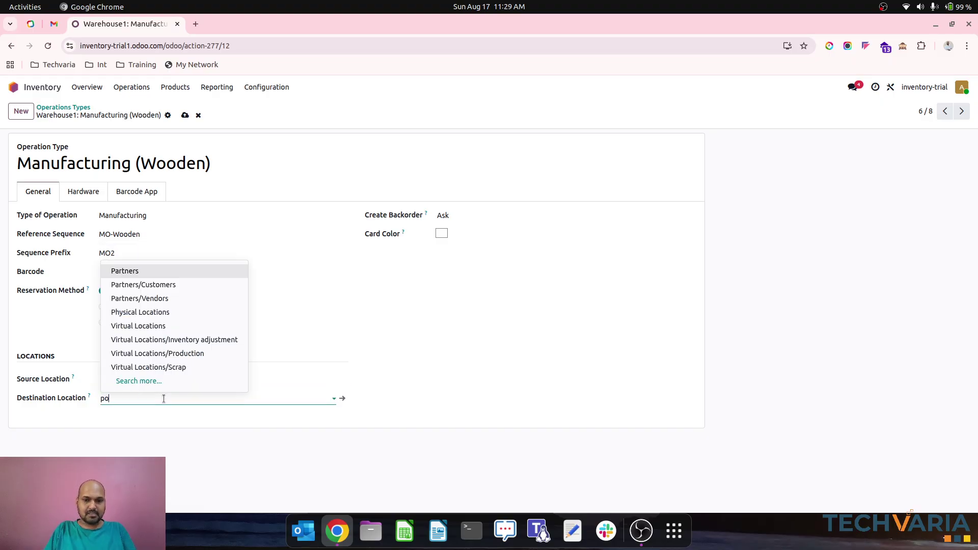
key(Return)
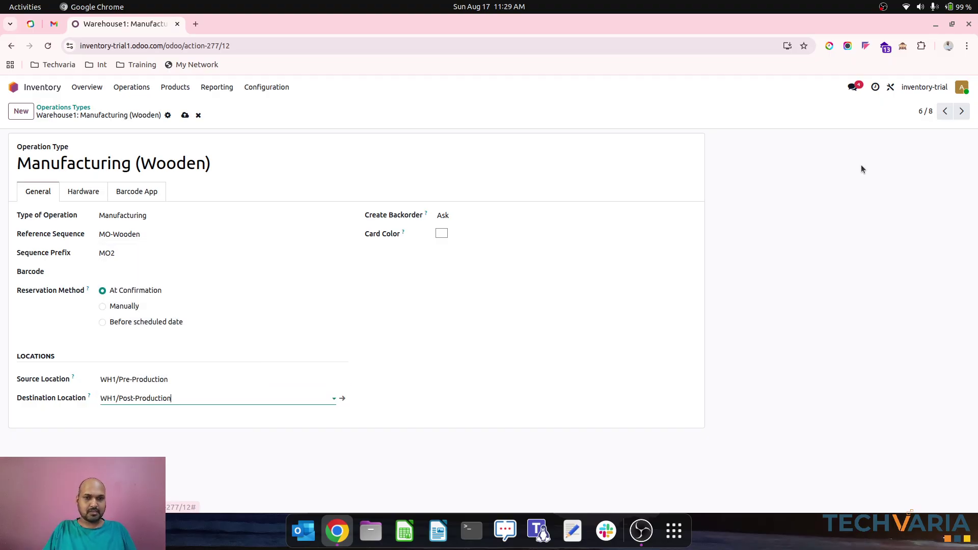
Step: Set Manufacturing (Stone) to source location WH1/Pre-Production and destination location WH1/Post-Production, save, and return to the operation types list
click(961, 111)
click(204, 379)
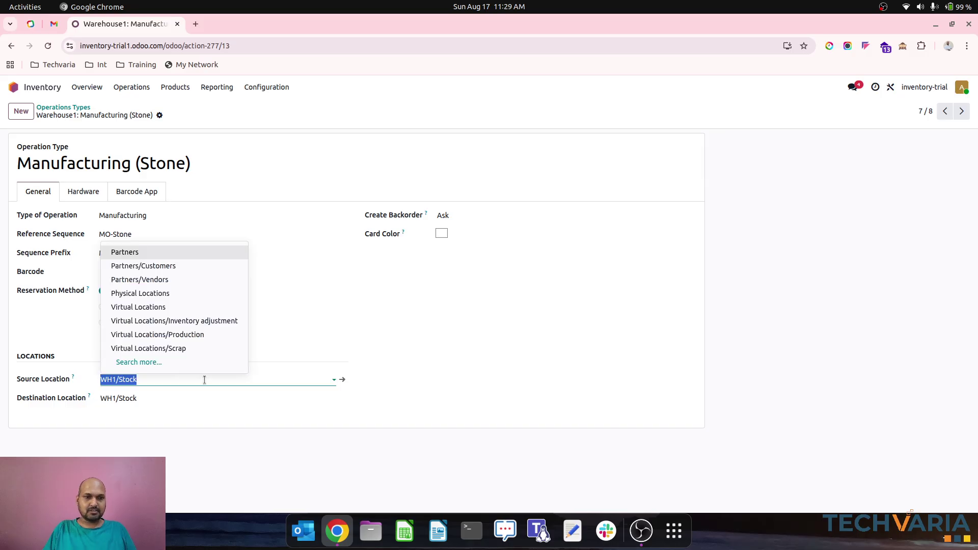
text(pre)
click(166, 352)
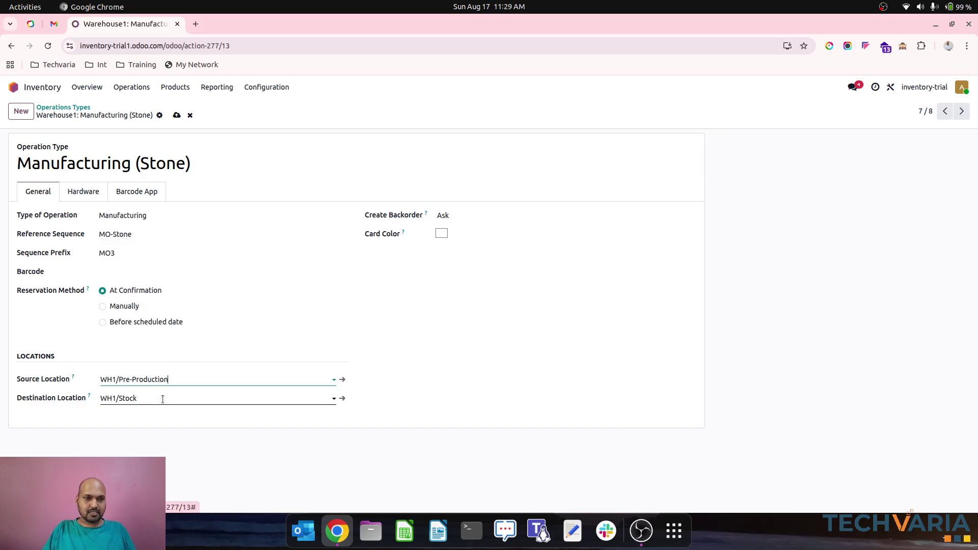
click(162, 398)
text(pos)
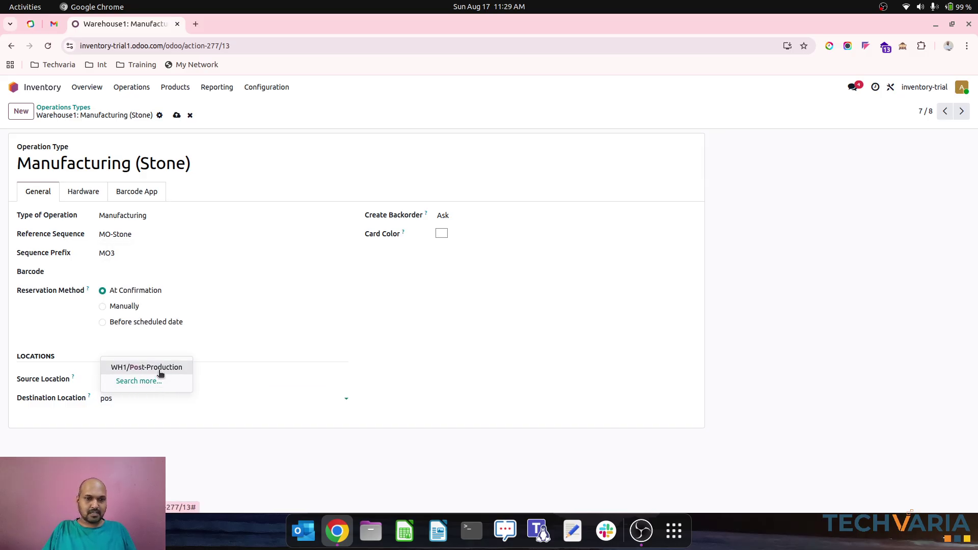
click(152, 367)
click(177, 115)
click(78, 108)
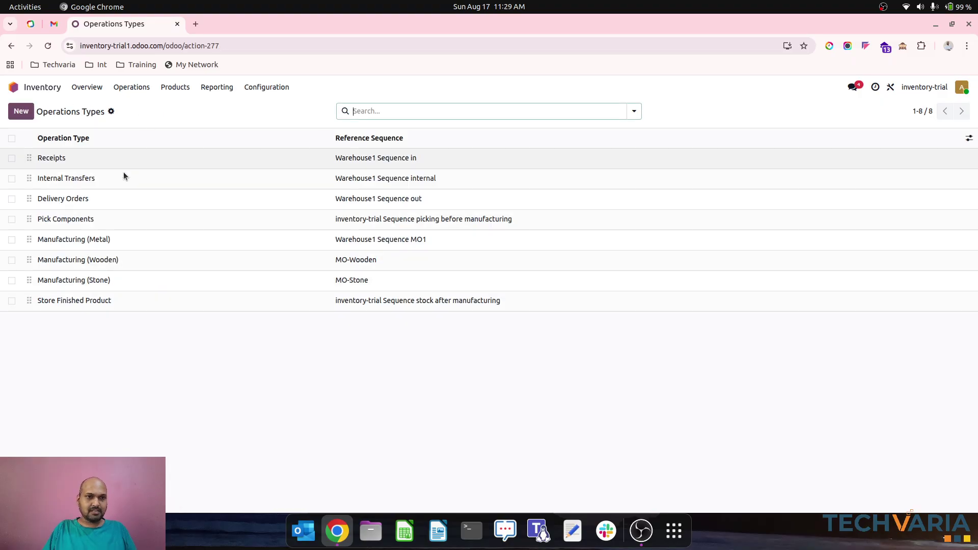
Step: Open the warehouse rules and review them one by one, from the metal manufacture rule through the wooden one
click(256, 91)
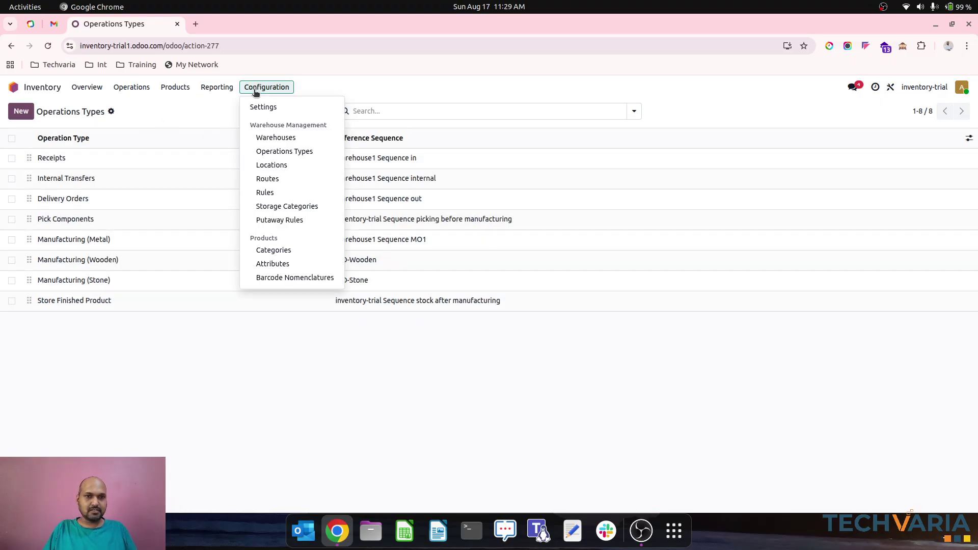
click(278, 191)
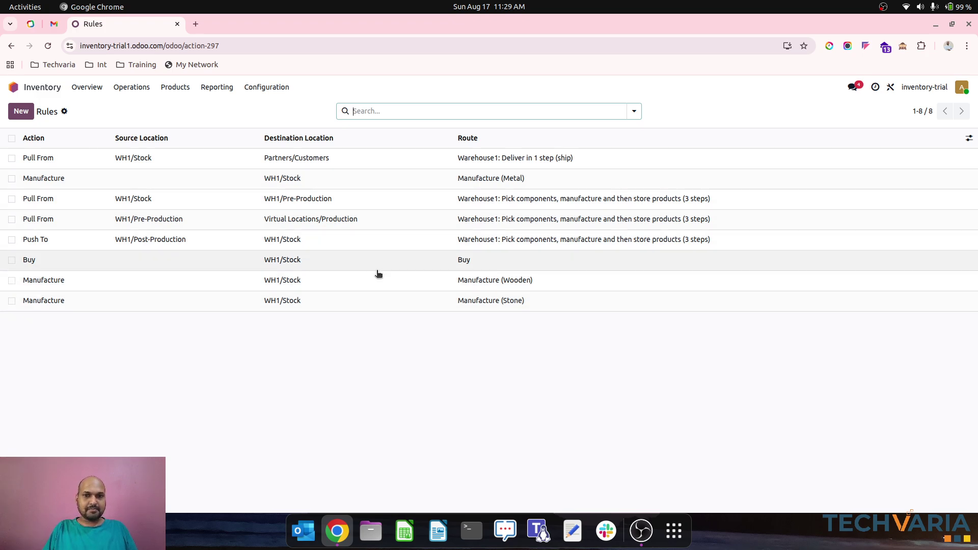
click(373, 186)
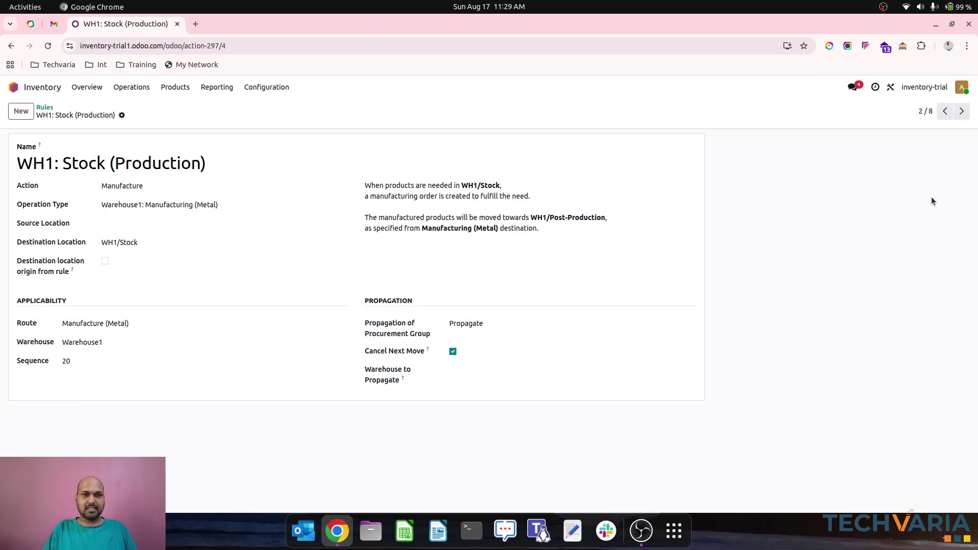
click(961, 111)
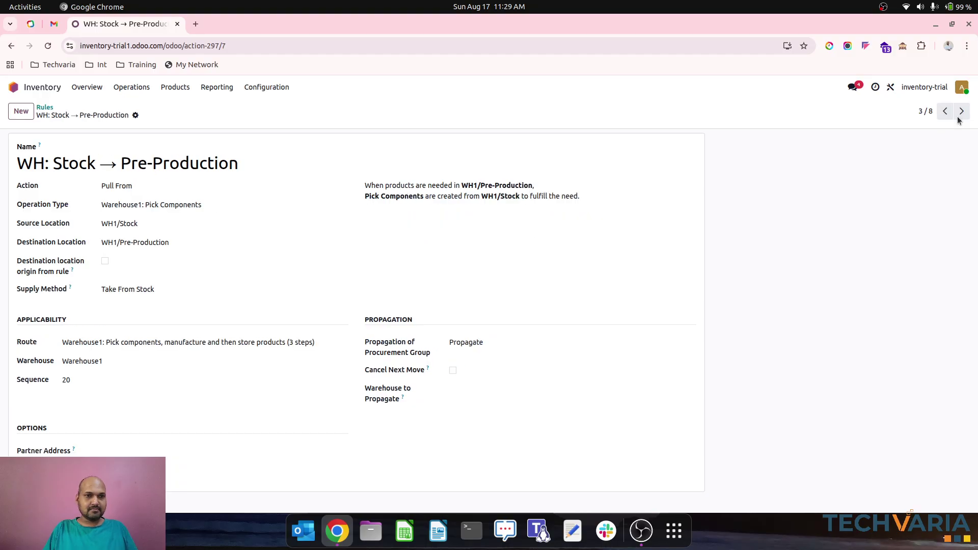
click(961, 111)
click(961, 111)
click(962, 111)
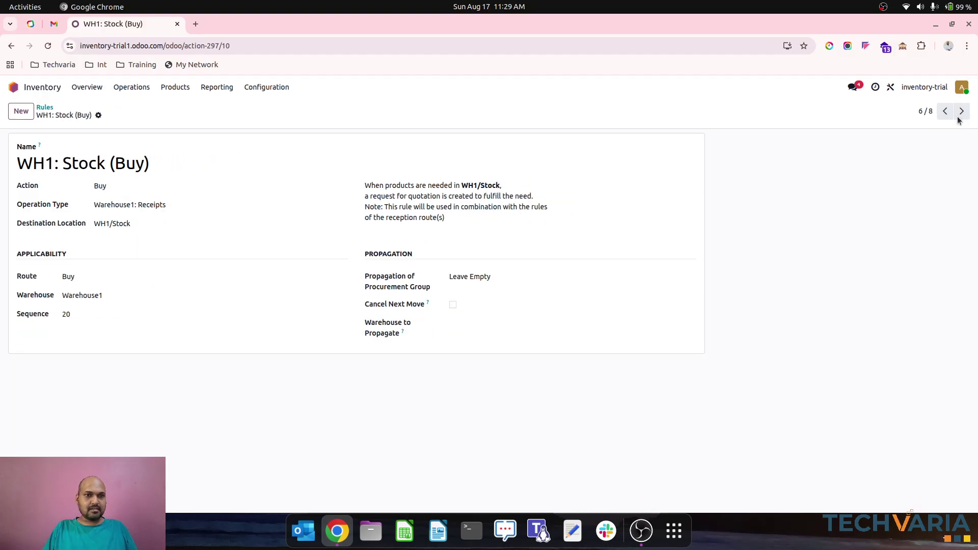
click(961, 111)
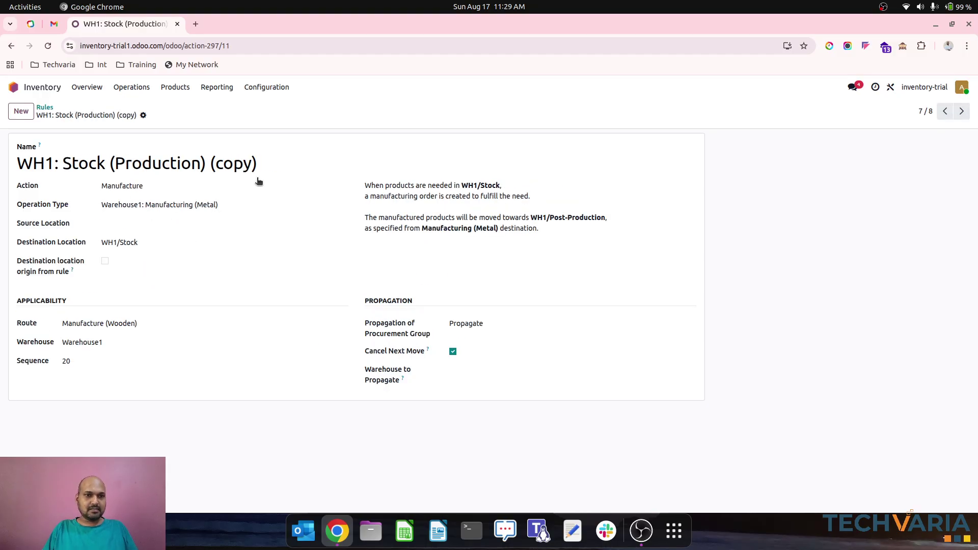
click(46, 108)
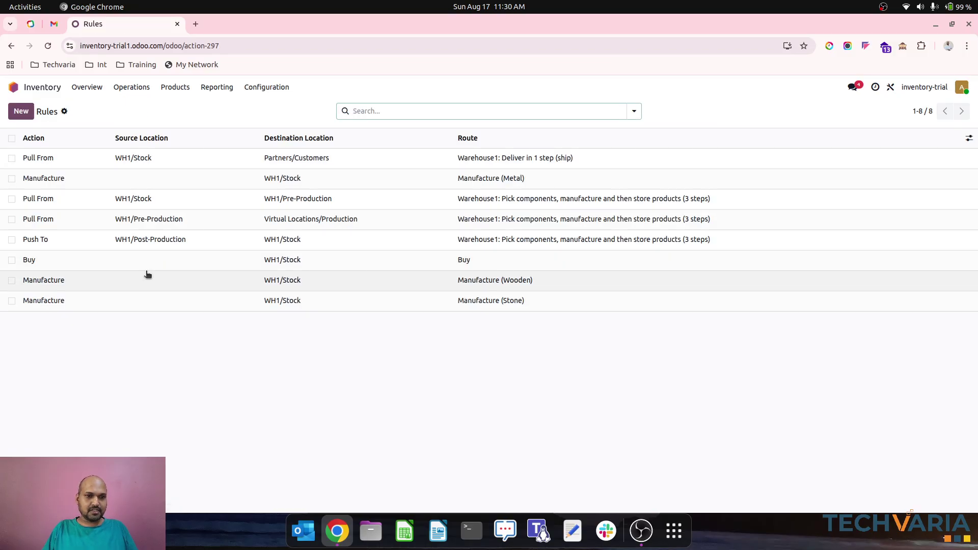
Step: Rename the rule of the Manufacture (Wooden) route as "WH1: Stock (Wooden)" and save it
click(148, 280)
drag(261, 164, 210, 164)
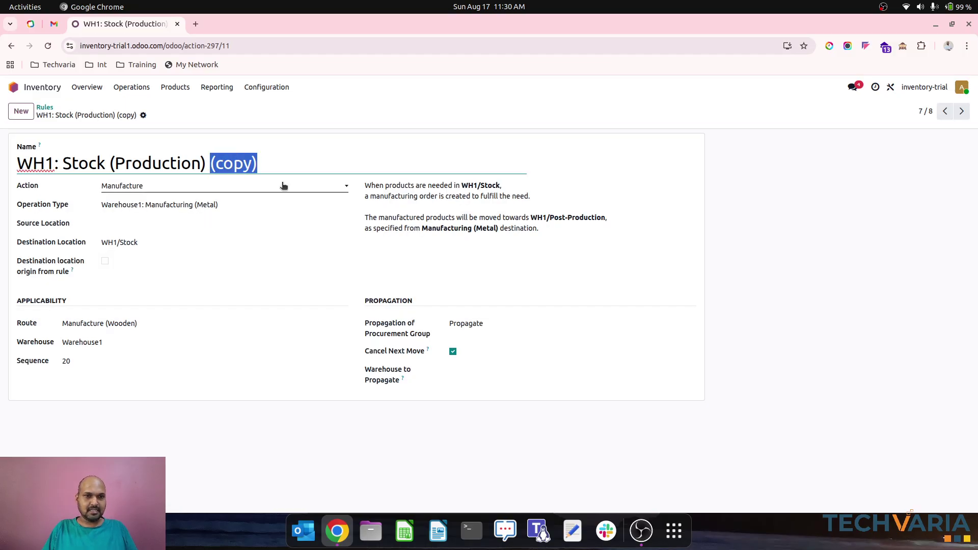
key(BackSpace)
key(BackSpace)
key(BackSpace)
key(BackSpace)
key(BackSpace)
key(BackSpace)
key(BackSpace)
key(BackSpace)
key(BackSpace)
key(BackSpace)
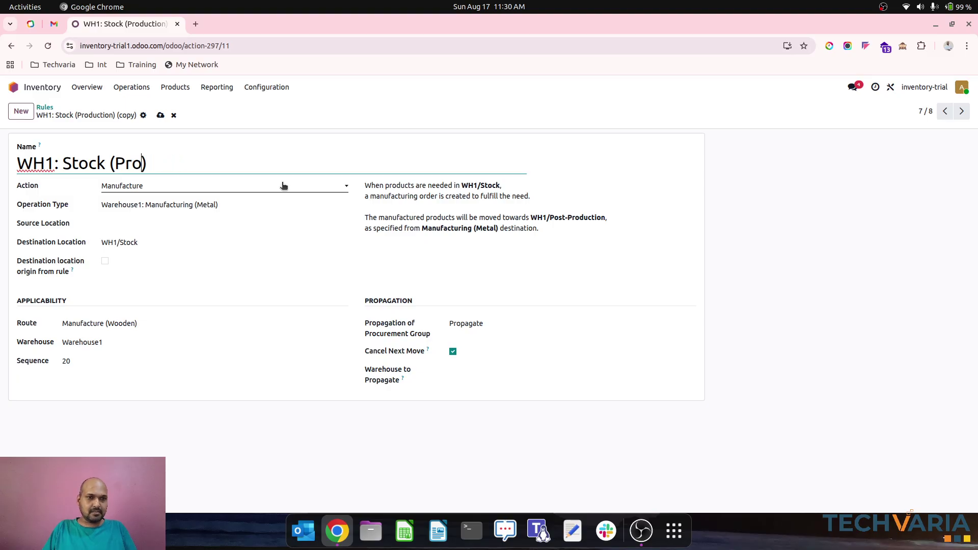
text(Wooden)
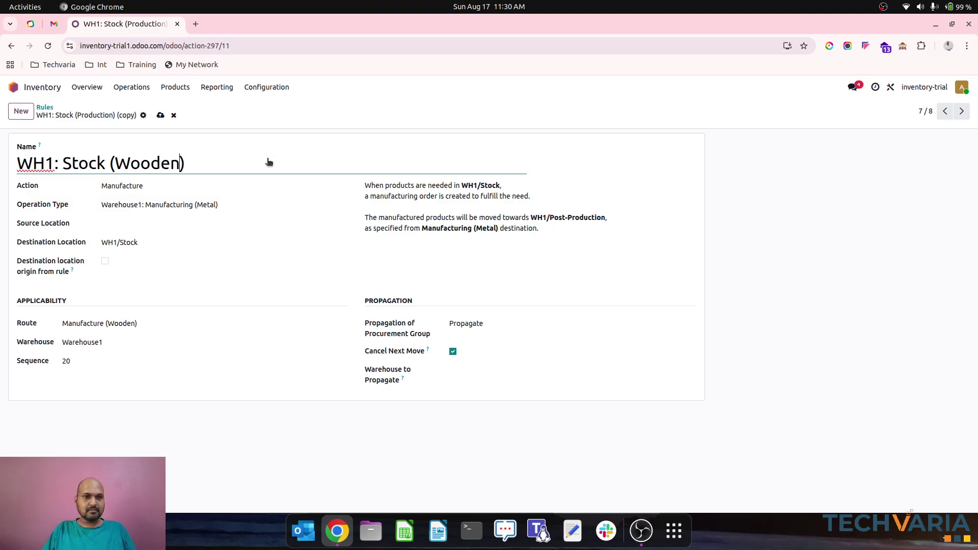
click(161, 115)
click(45, 108)
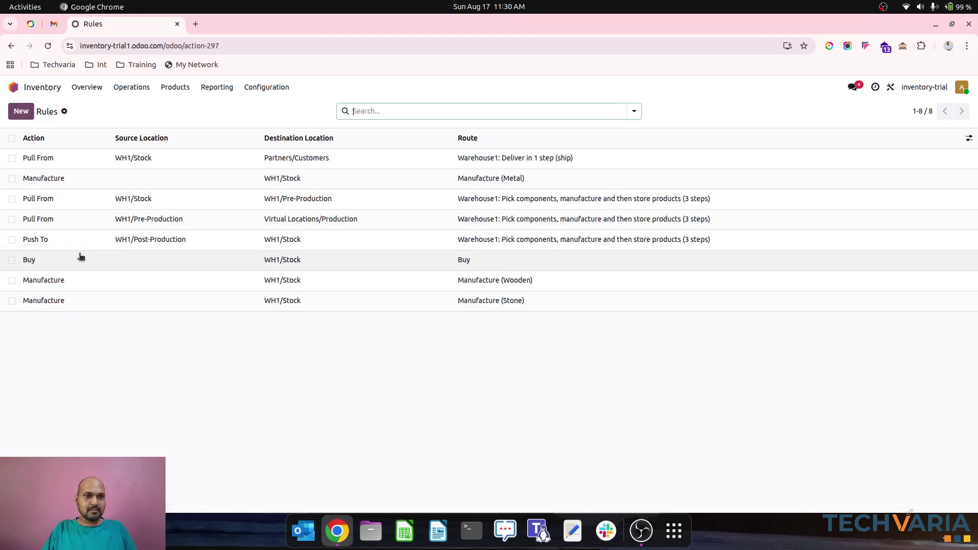
Step: Compare the names and operation types of the manufacture rules on the metal and wooden routes
click(132, 197)
click(45, 107)
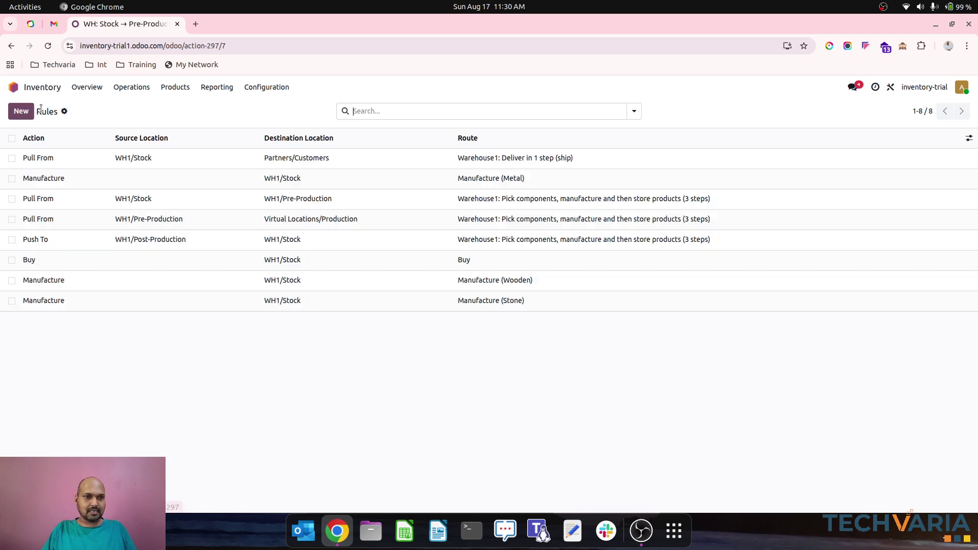
click(64, 179)
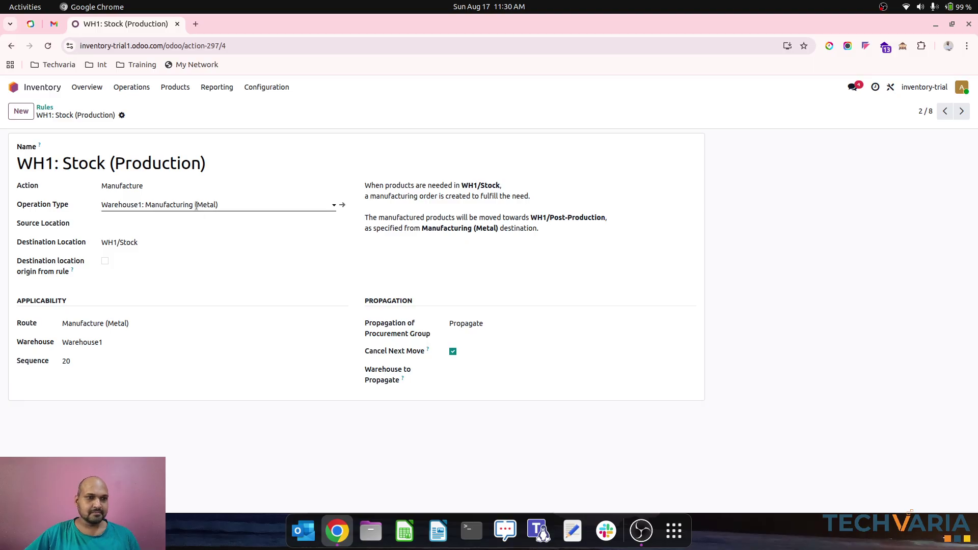
drag(838, 229, 194, 131)
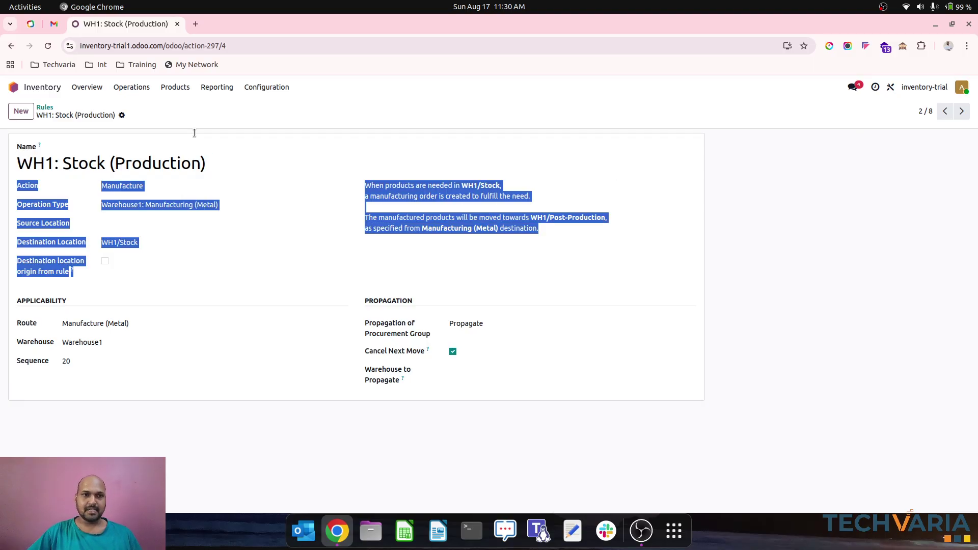
click(55, 111)
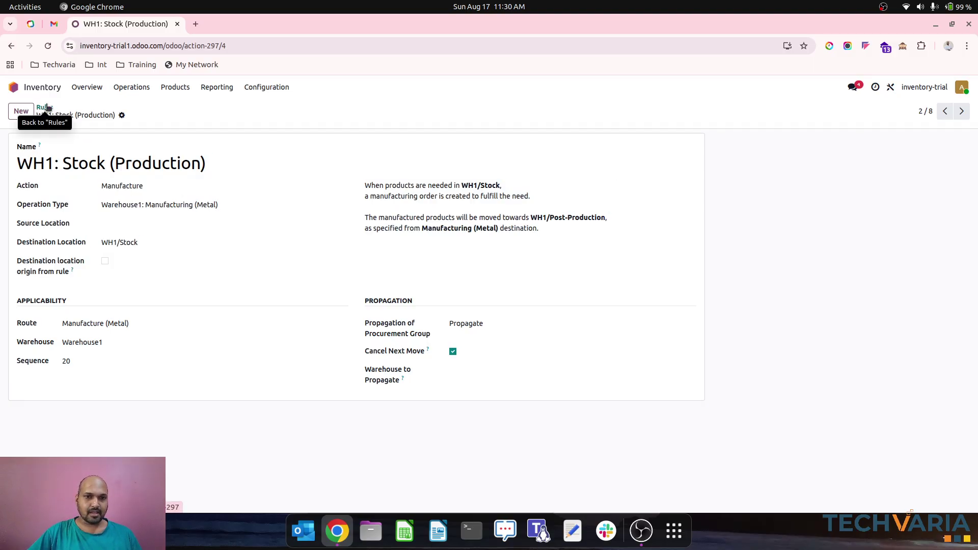
click(45, 107)
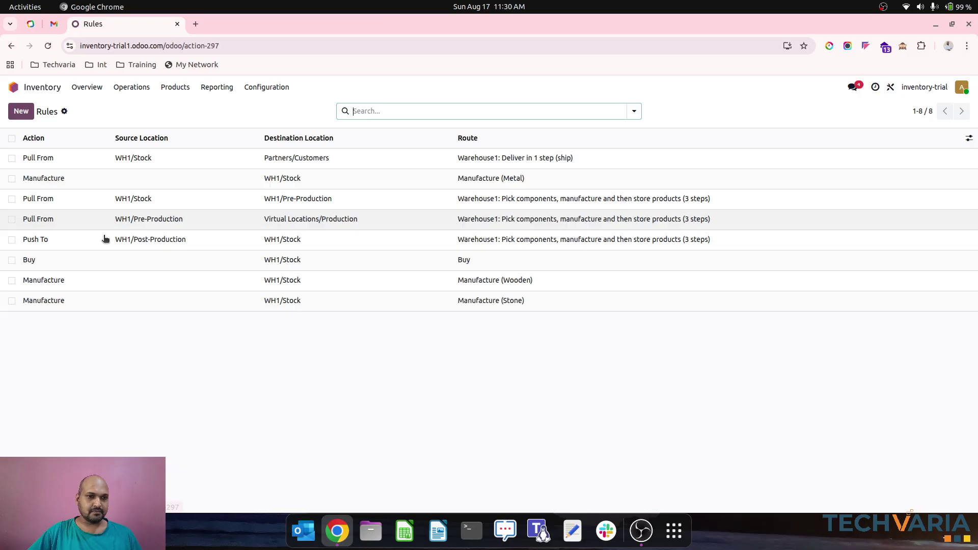
click(105, 283)
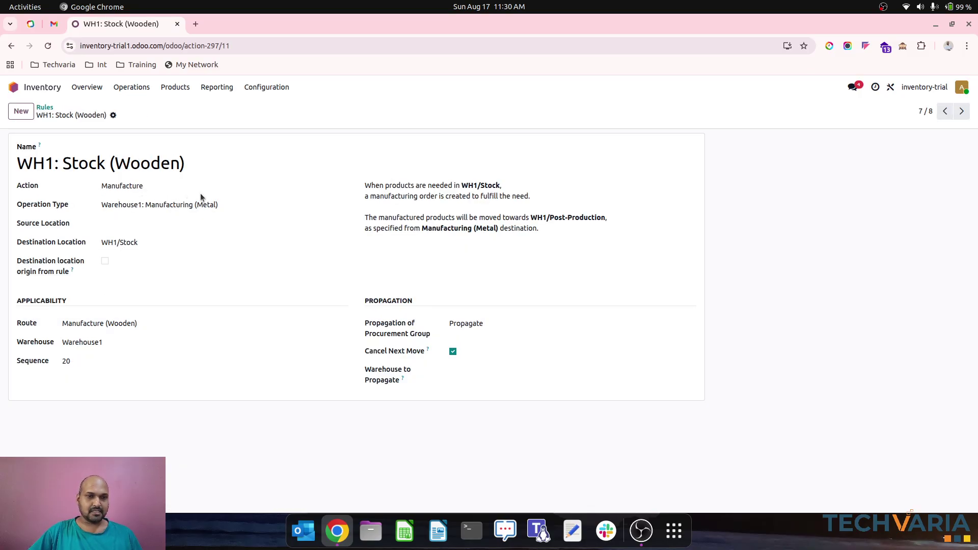
click(45, 107)
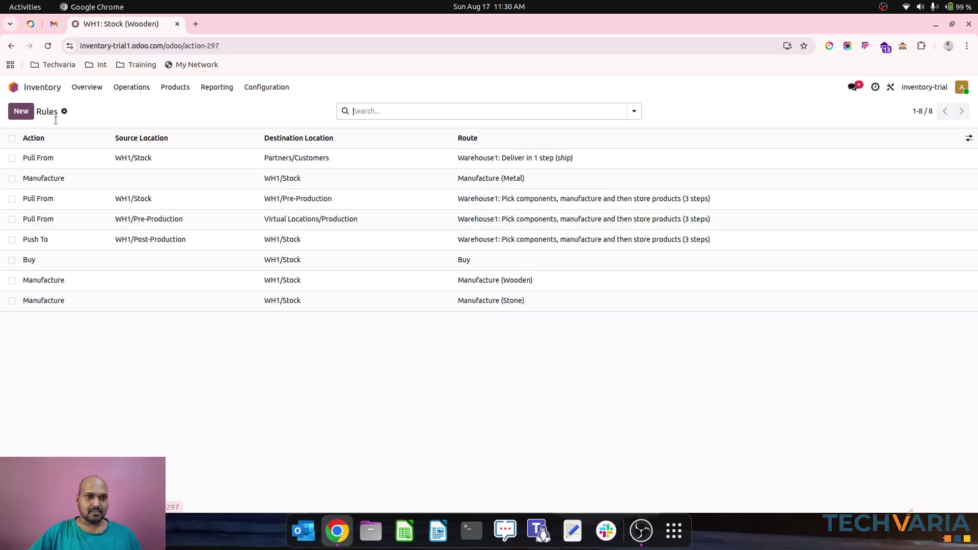
Step: Rename the rule of the Manufacture (Metal) route as "WH1: Stock (Metal)" and save it
click(106, 182)
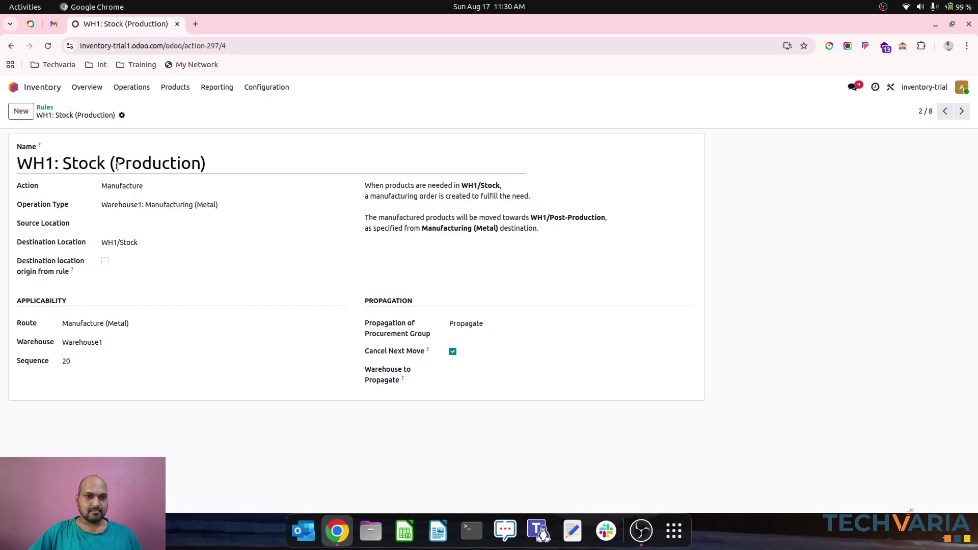
drag(114, 164, 212, 165)
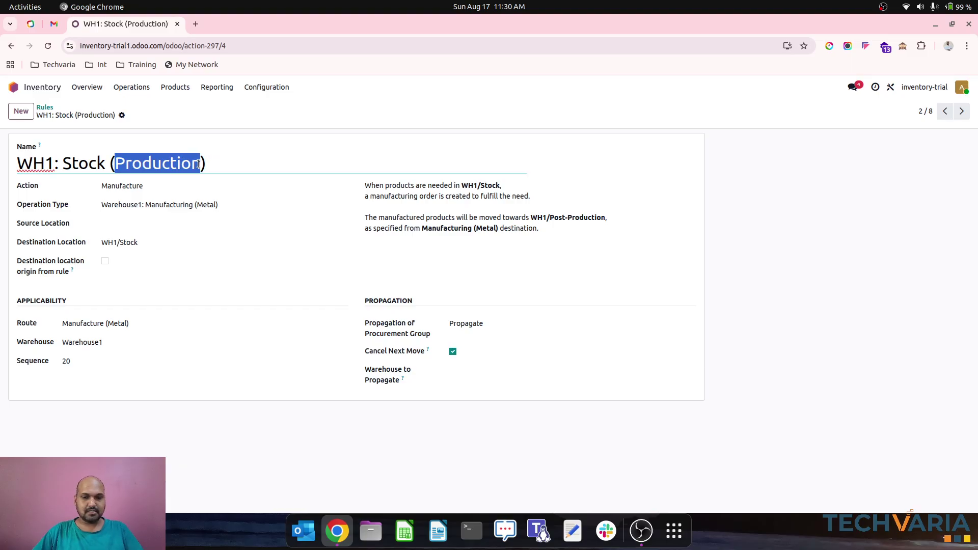
text(Metal)
click(138, 115)
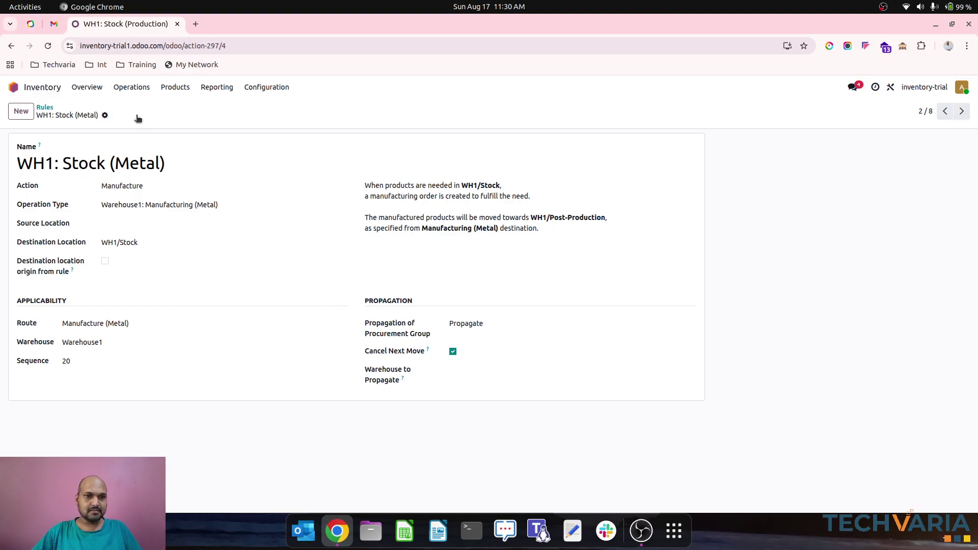
click(44, 107)
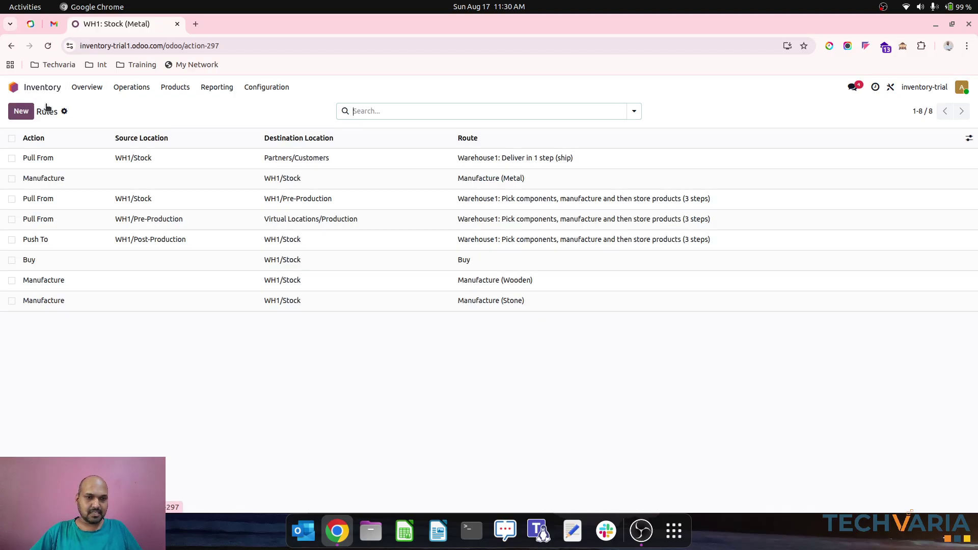
Step: Set the operation type of the Manufacture (Wooden) rule to Warehouse1: Manufacturing (Wooden) and save it
click(87, 281)
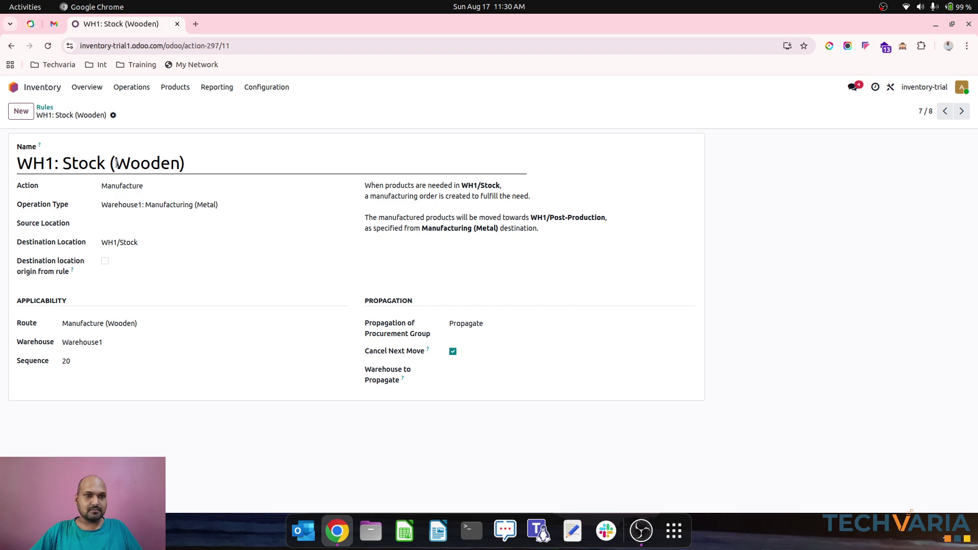
click(209, 204)
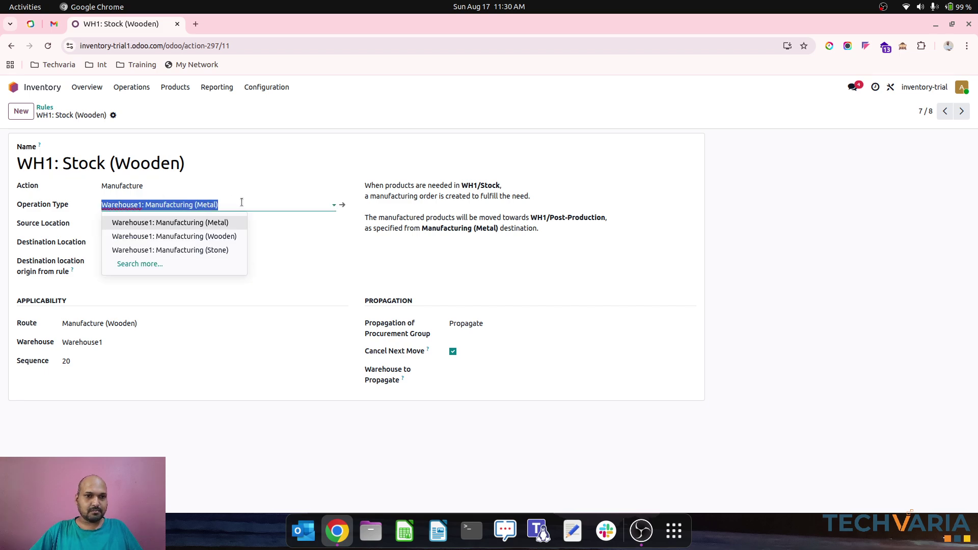
click(229, 237)
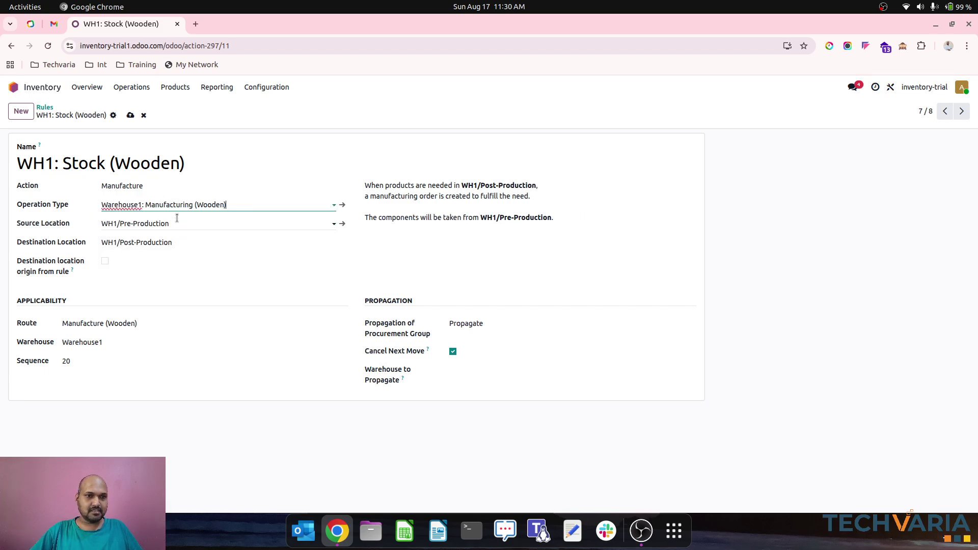
click(130, 116)
click(45, 107)
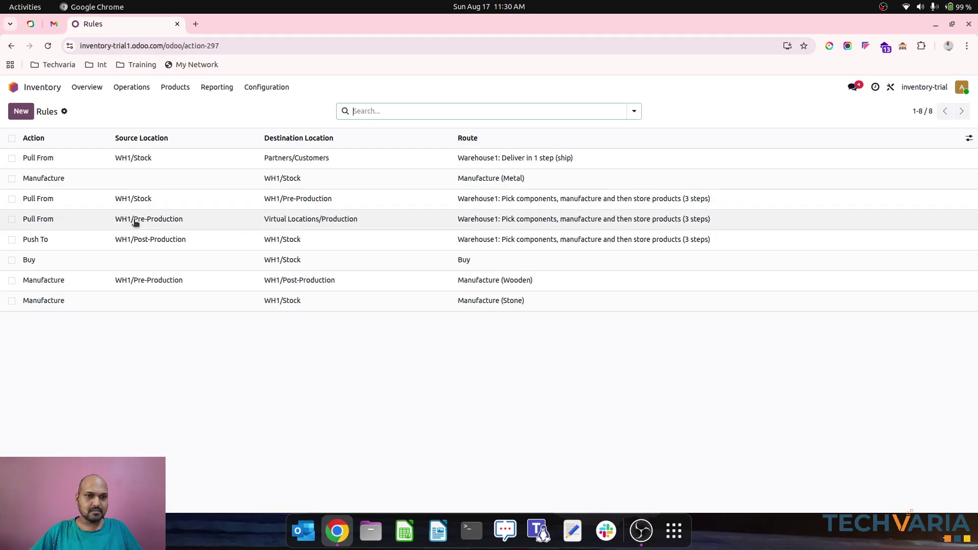
Step: Clear the source location of the Manufacture (Wooden) rule, set its destination location to WH1/Stock as on the metal rule, and save it
click(177, 185)
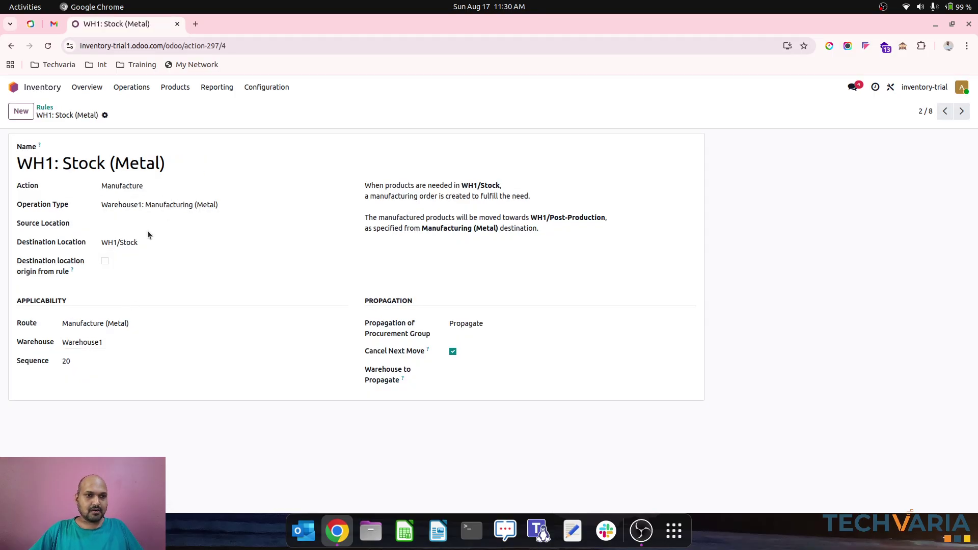
click(45, 109)
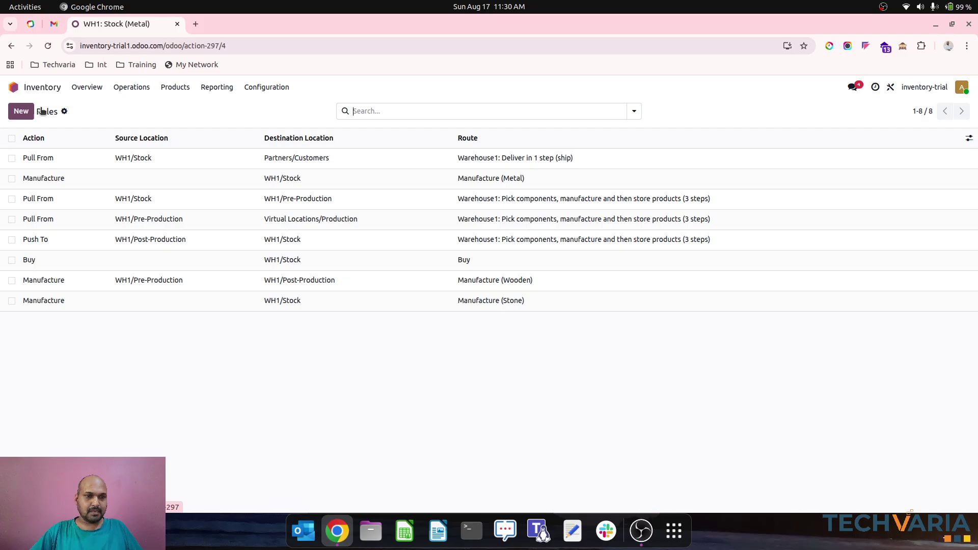
click(129, 282)
click(168, 225)
key(BackSpace)
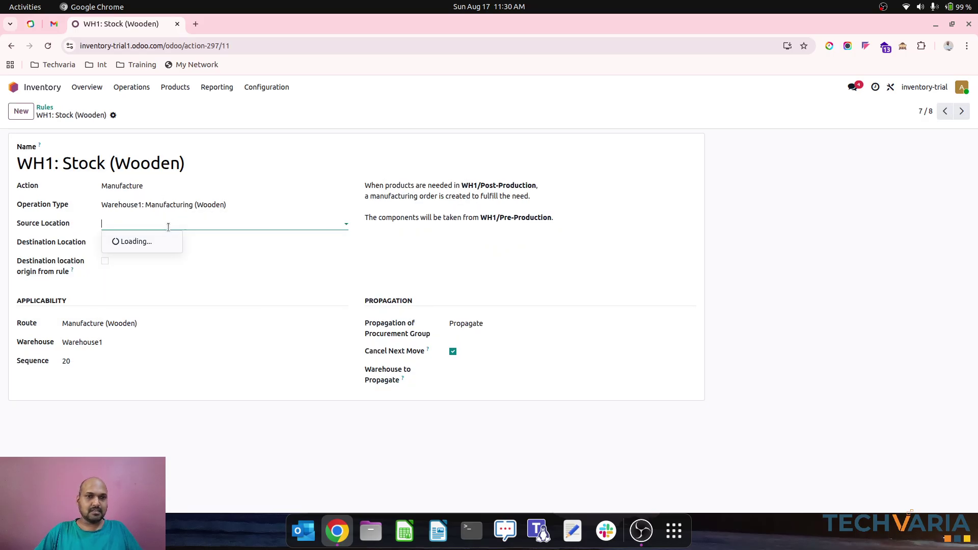
click(181, 244)
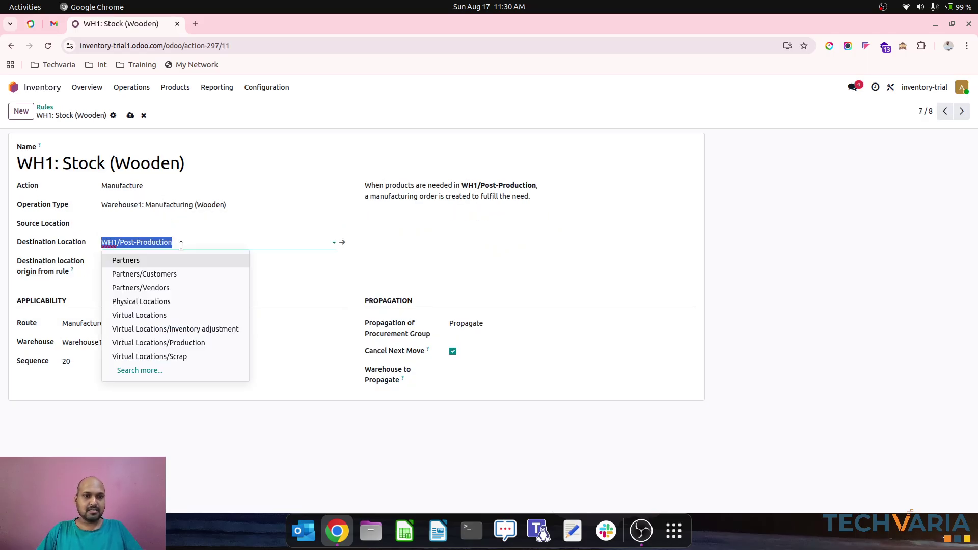
key(BackSpace)
text(sh)
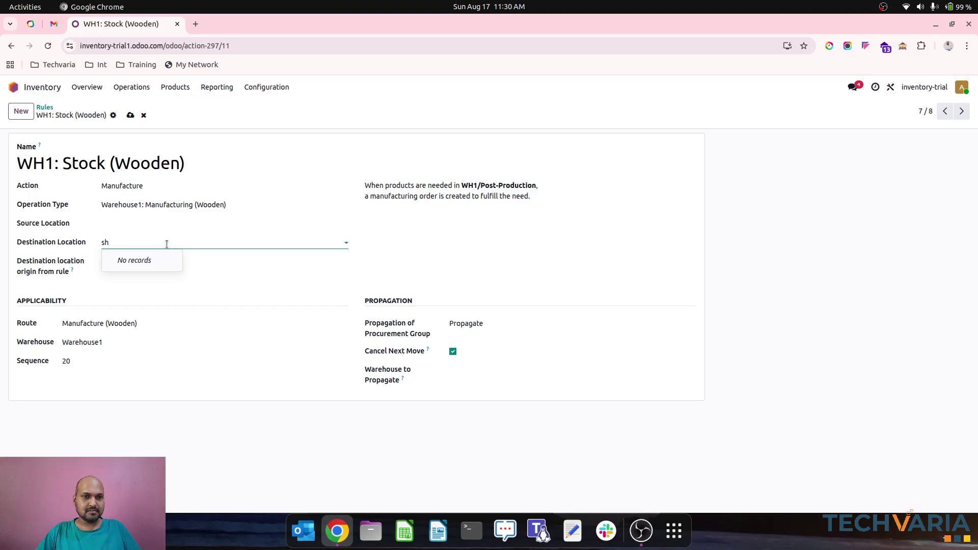
text(wh)
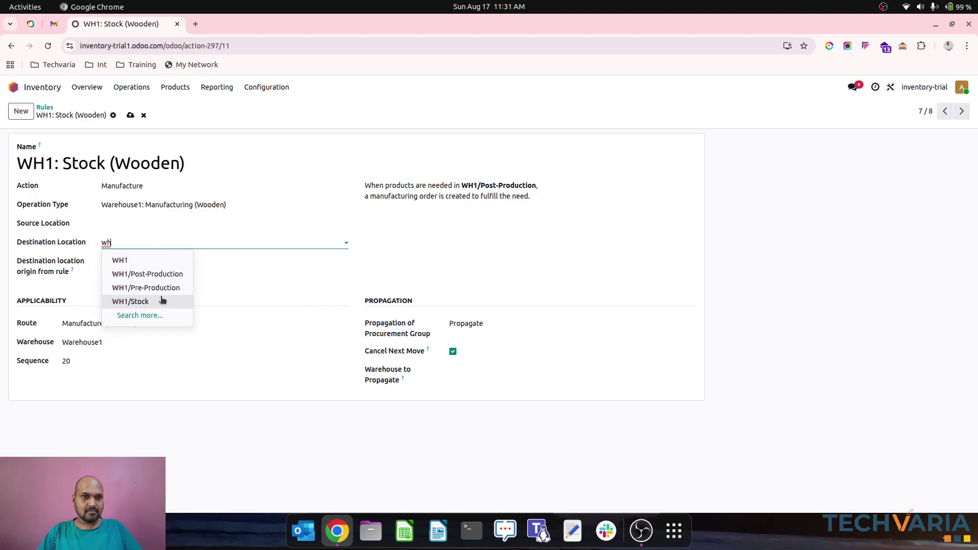
click(159, 299)
click(130, 116)
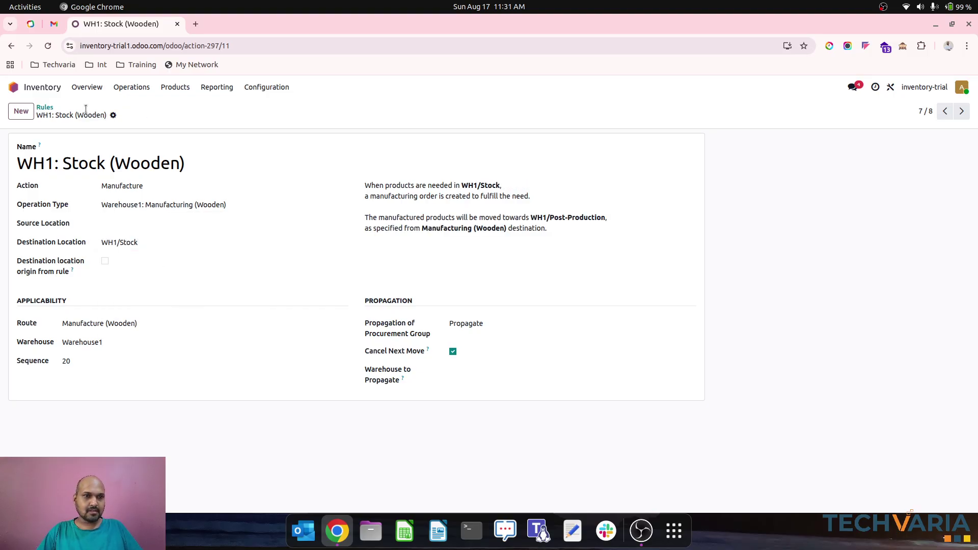
Step: Compare the operation types and locations of the Manufacture (Metal) and Manufacture (Wooden) rules
click(44, 108)
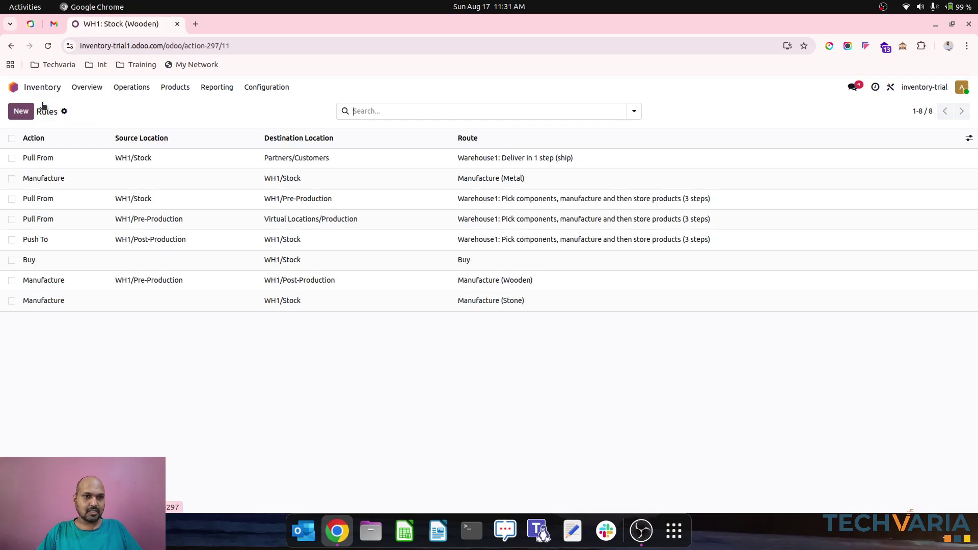
click(59, 183)
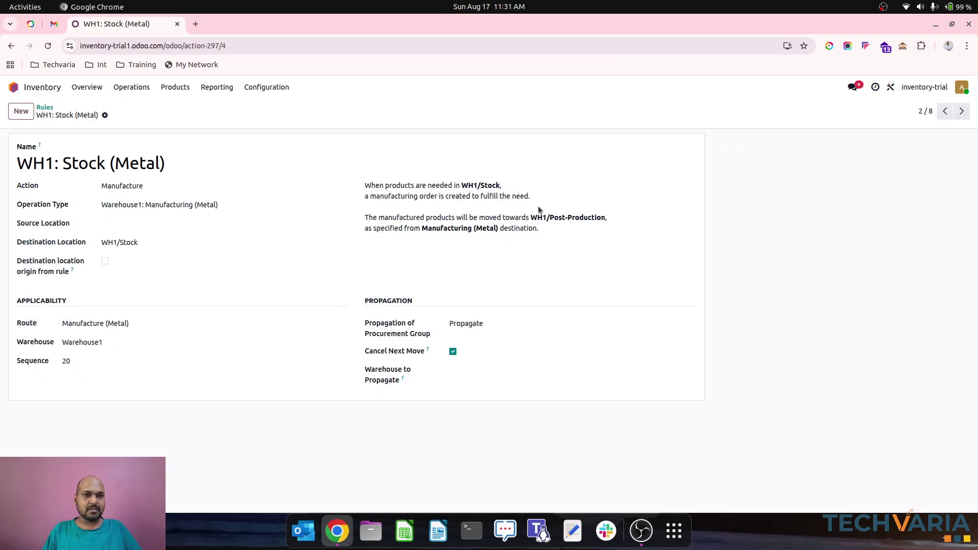
click(44, 107)
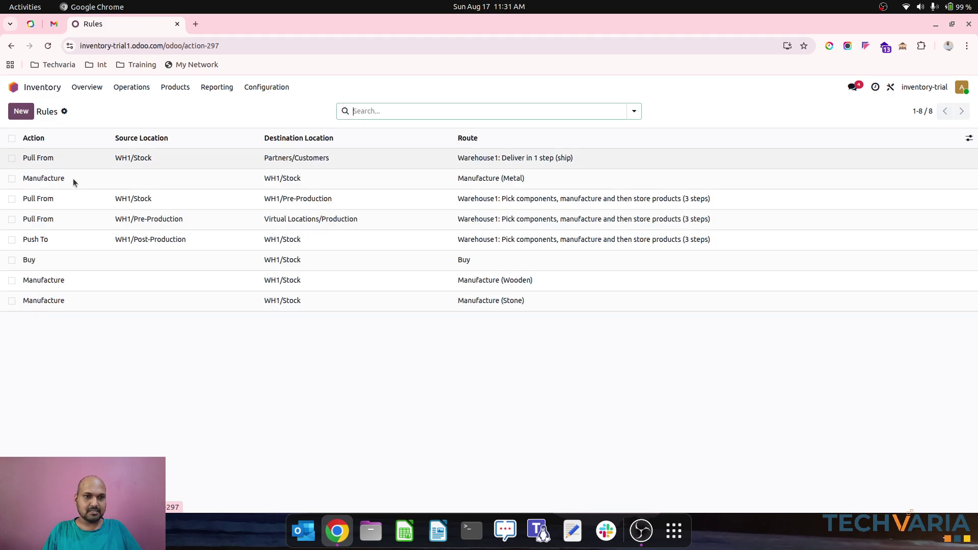
click(131, 279)
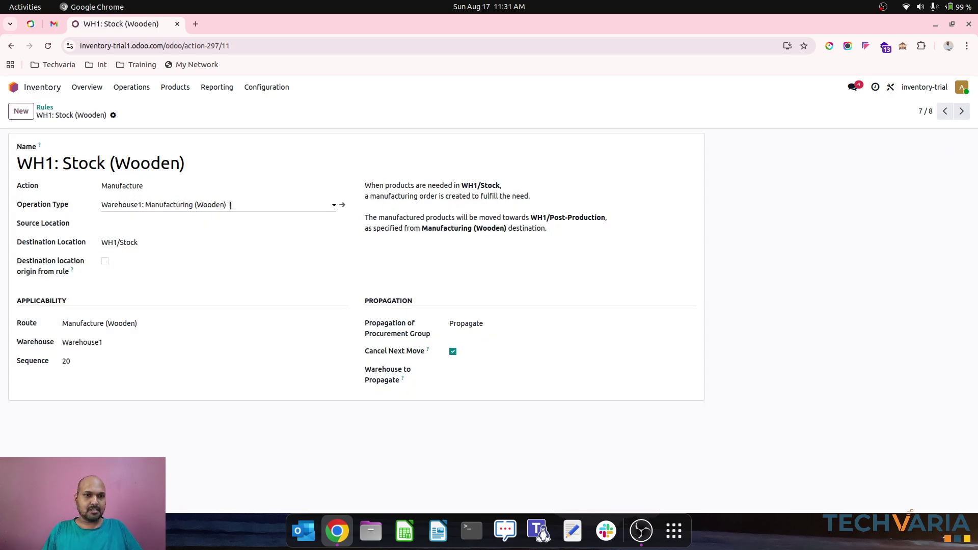
click(41, 107)
Step: Rename the rule of the Manufacture (Stone) route as "WH1: Stock (Stone)" and set its operation type to Warehouse1: Manufacturing (Stone)
click(135, 301)
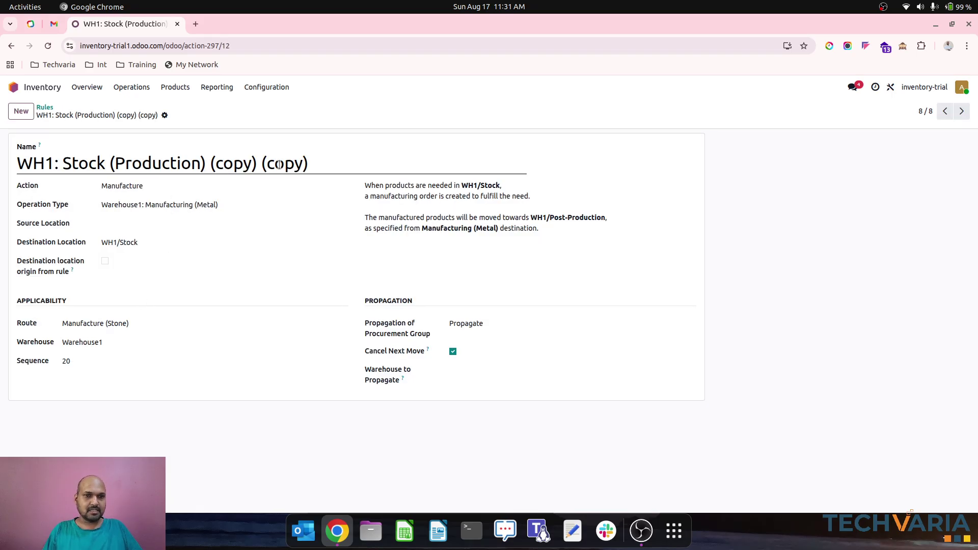
drag(309, 163, 205, 163)
key(BackSpace)
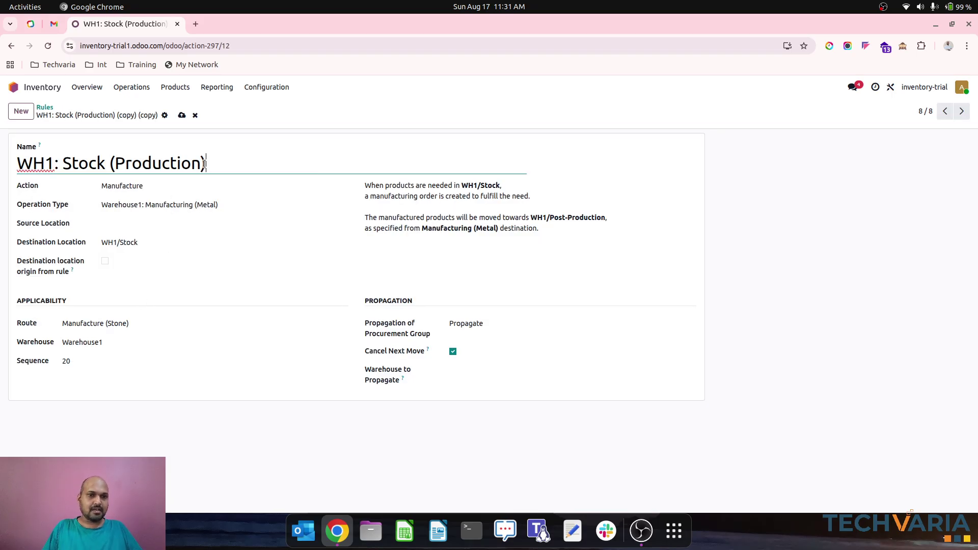
key(Left)
key(BackSpace)
key(BackSpace)
key(BackSpace)
key(BackSpace)
key(BackSpace)
key(BackSpace)
key(BackSpace)
key(BackSpace)
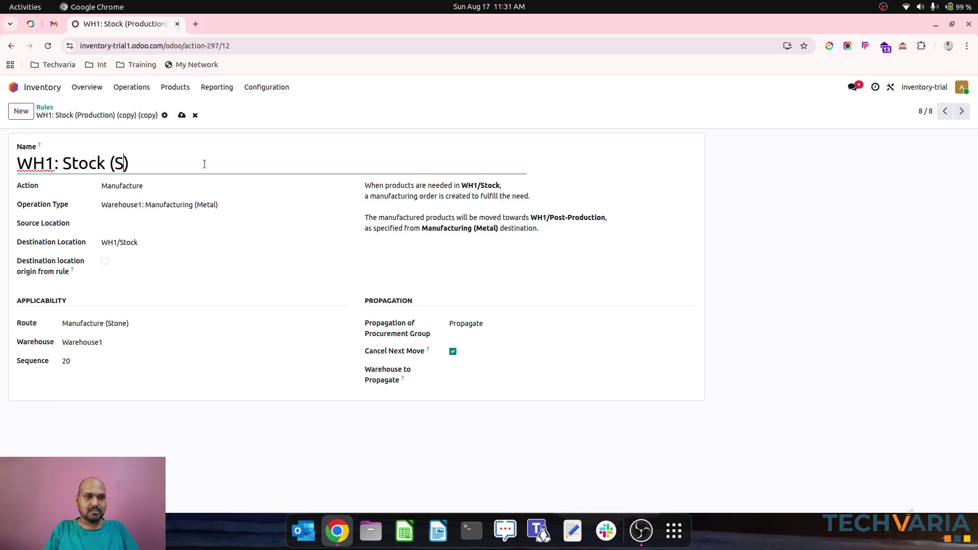
text(So)
key(BackSpace)
text(tobne)
key(BackSpace)
key(BackSpace)
key(BackSpace)
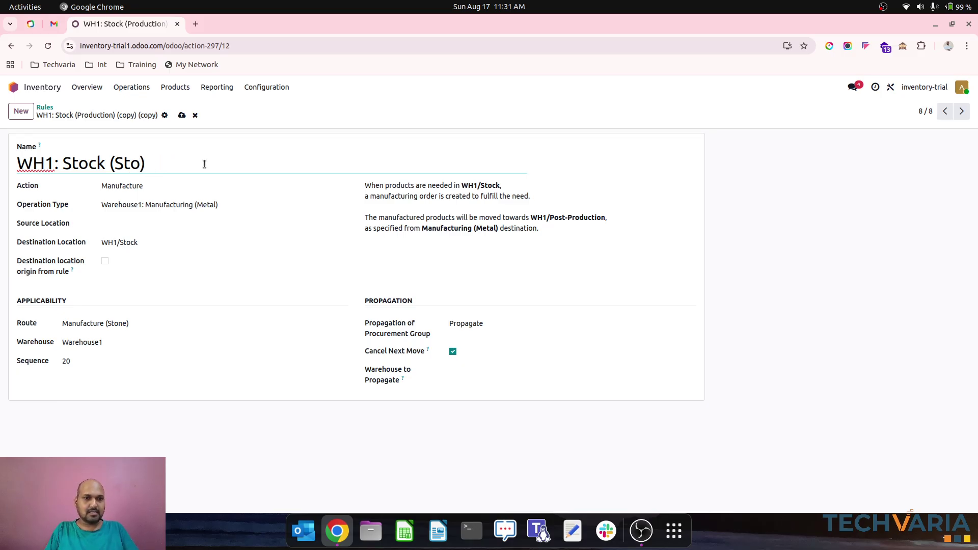
click(224, 205)
click(228, 250)
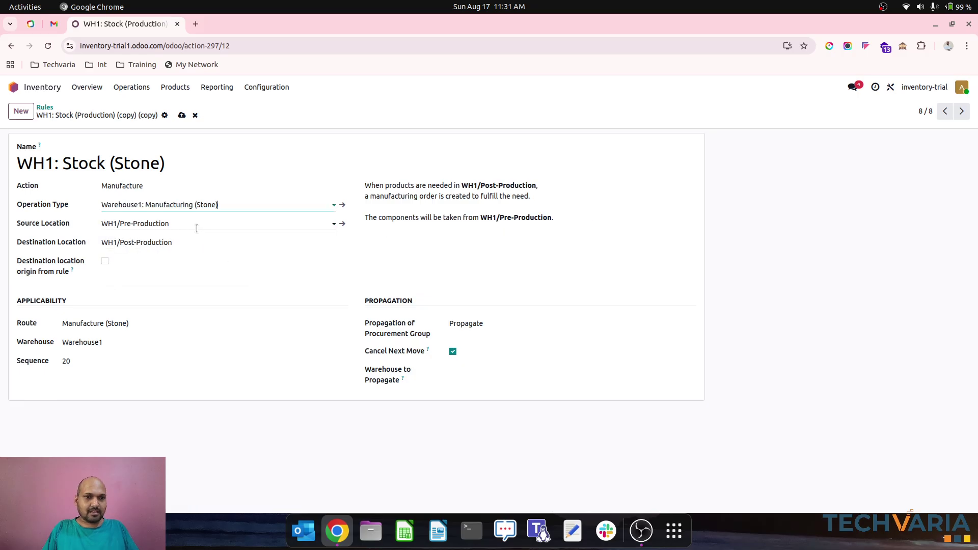
Step: Clear the source location of the Manufacture (Stone) rule, set its destination location to WH1/Stock, and save the rule
click(197, 224)
key(Tab)
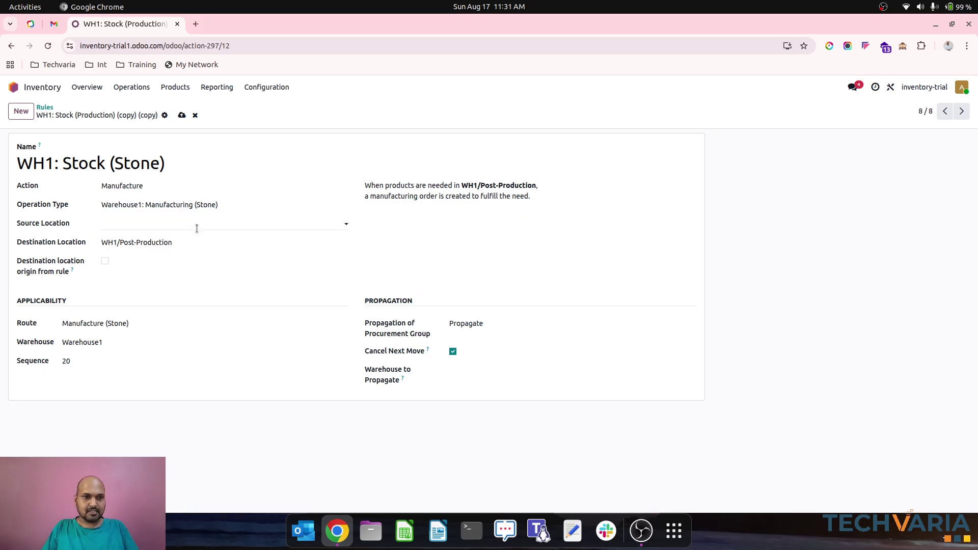
key(BackSpace)
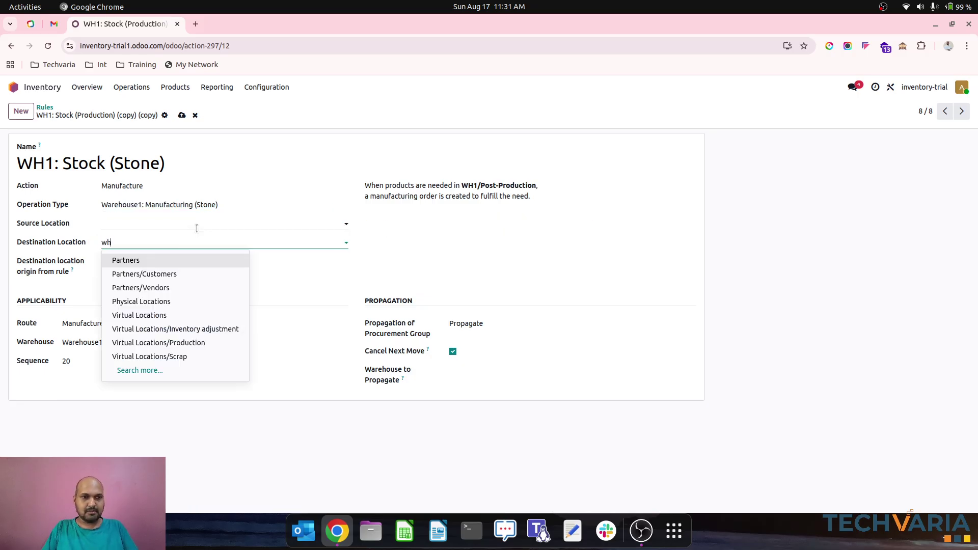
text(wh)
key(Down)
key(Down)
key(Return)
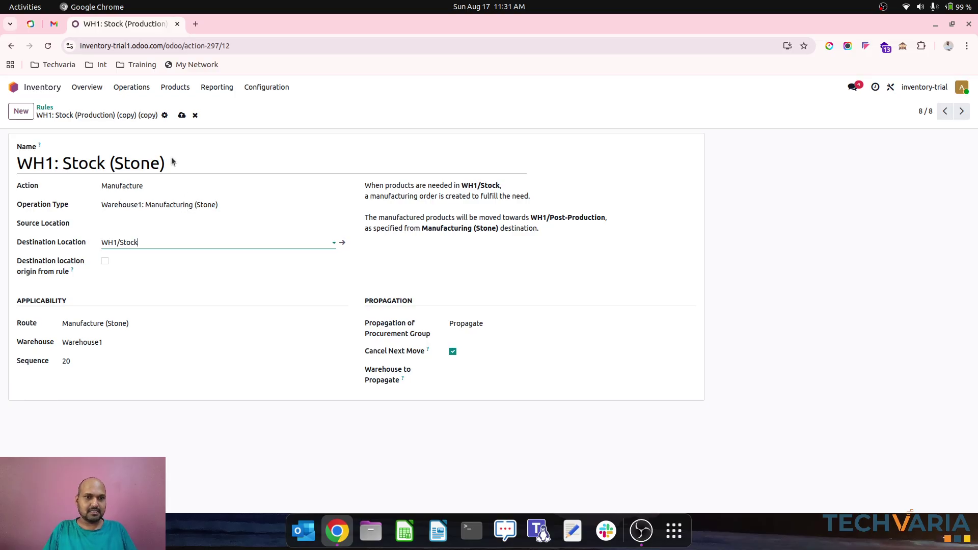
click(182, 115)
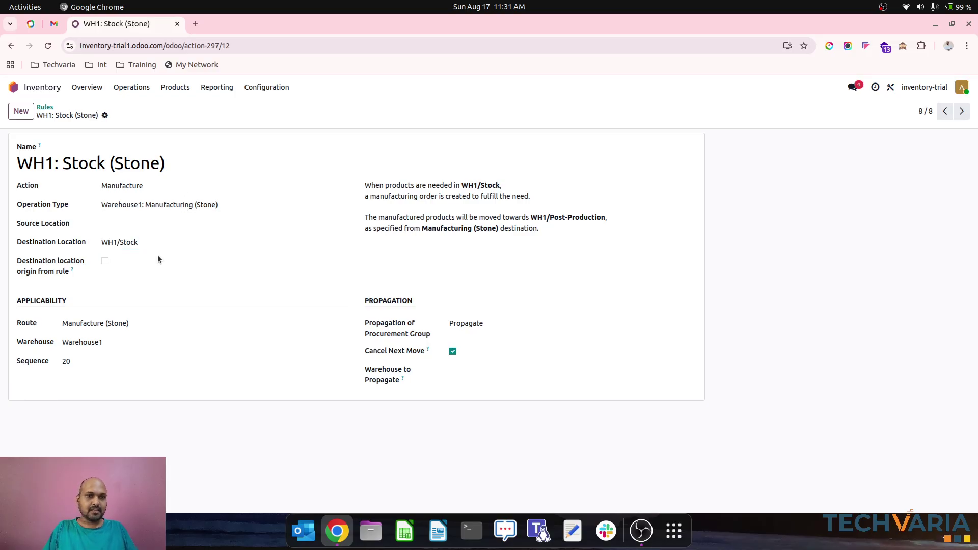
Step: Set the operation type of the Dining Table (Metal) bill of materials to Warehouse1: Manufacturing (Metal) and save it
click(44, 107)
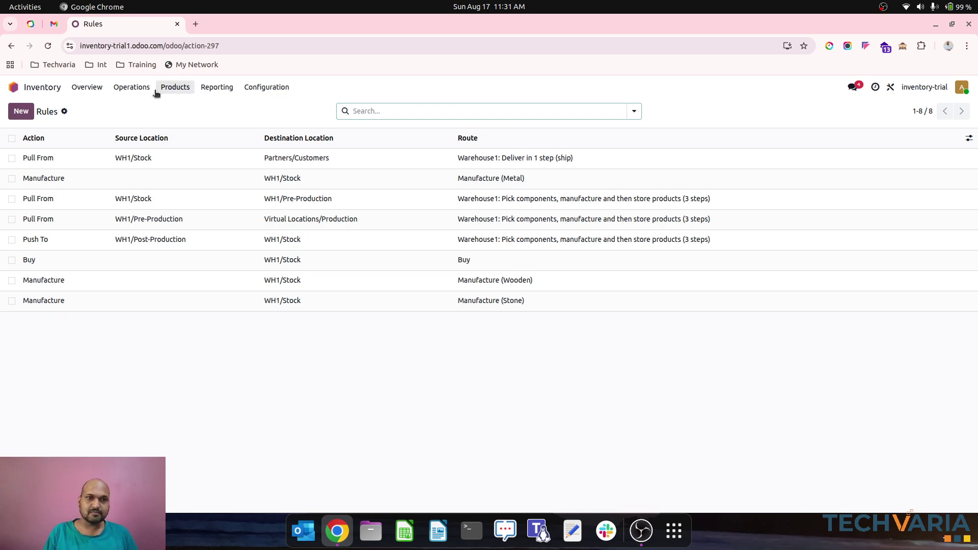
click(43, 91)
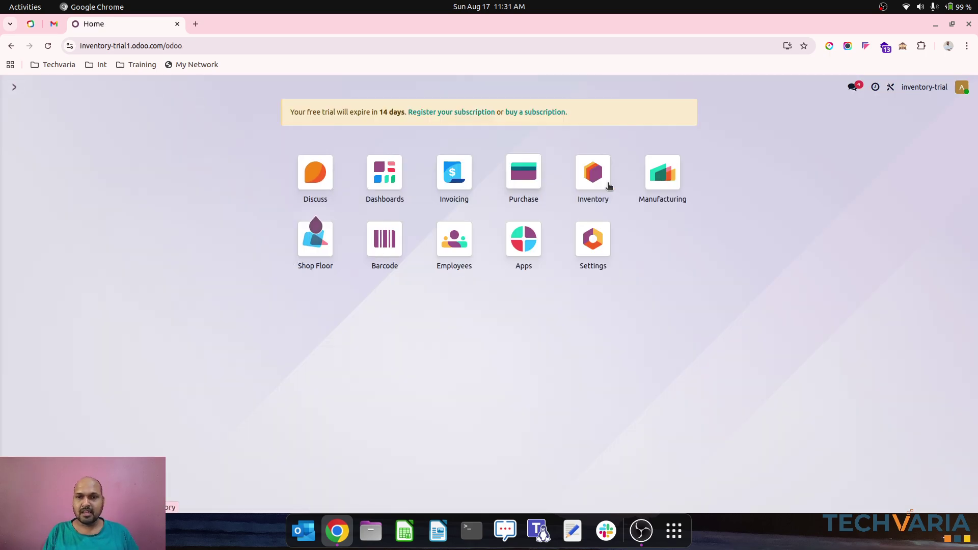
click(593, 172)
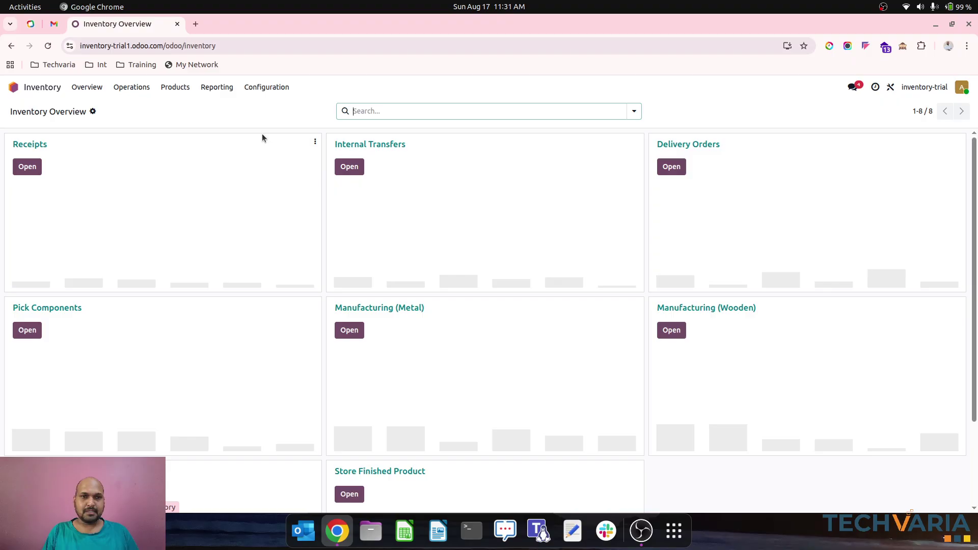
click(176, 88)
click(179, 105)
click(123, 155)
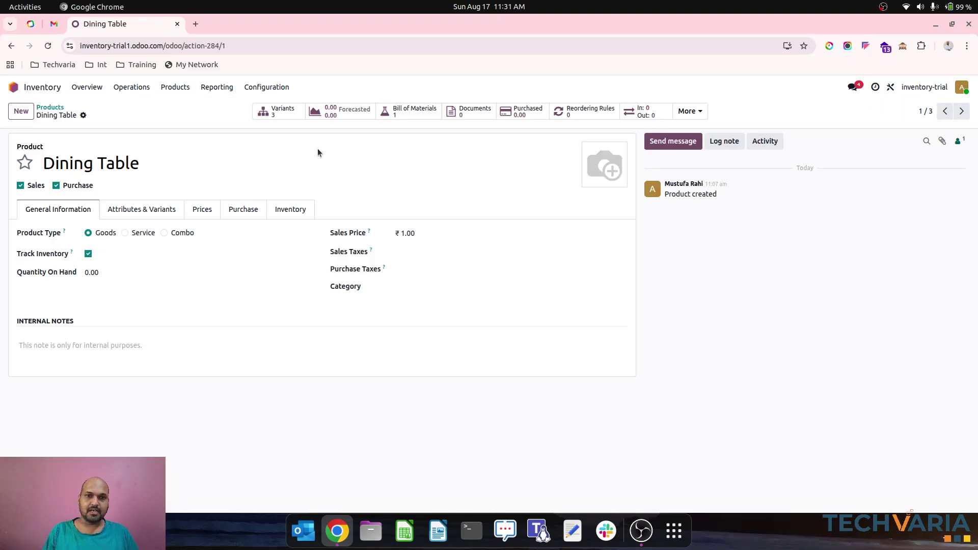
click(410, 111)
click(115, 162)
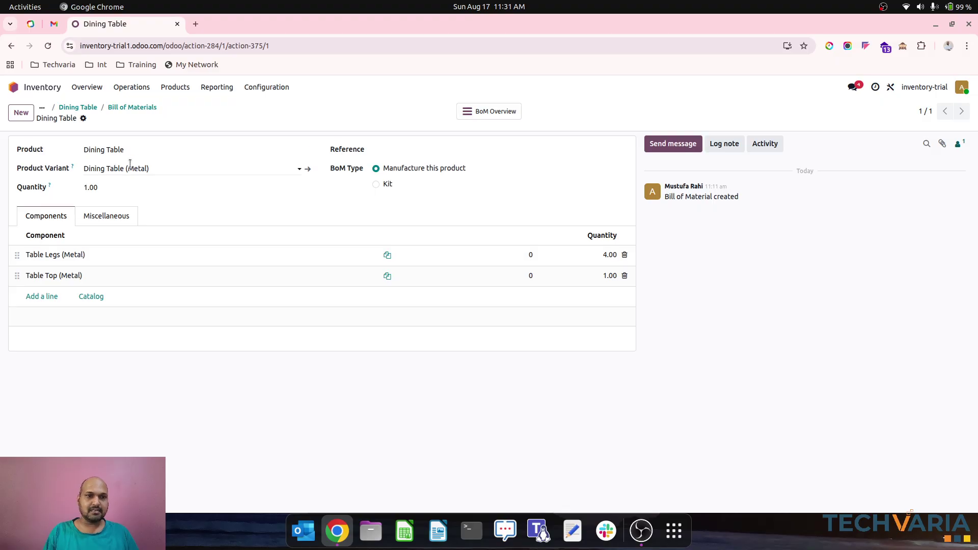
click(121, 213)
click(476, 240)
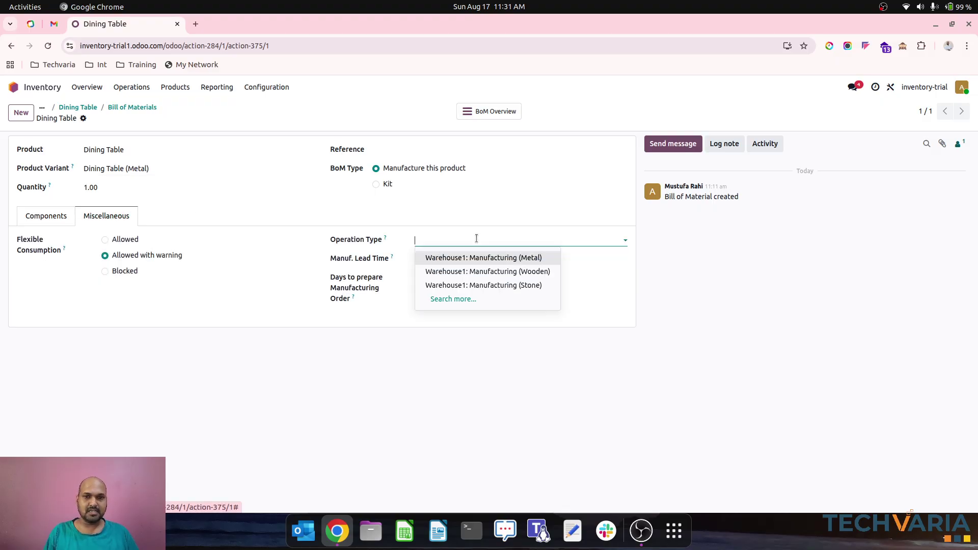
click(485, 257)
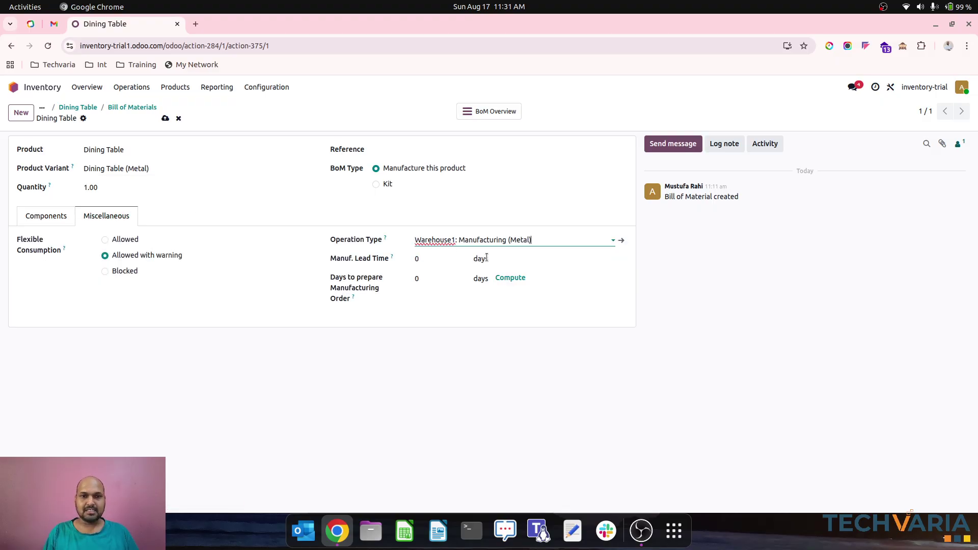
click(165, 118)
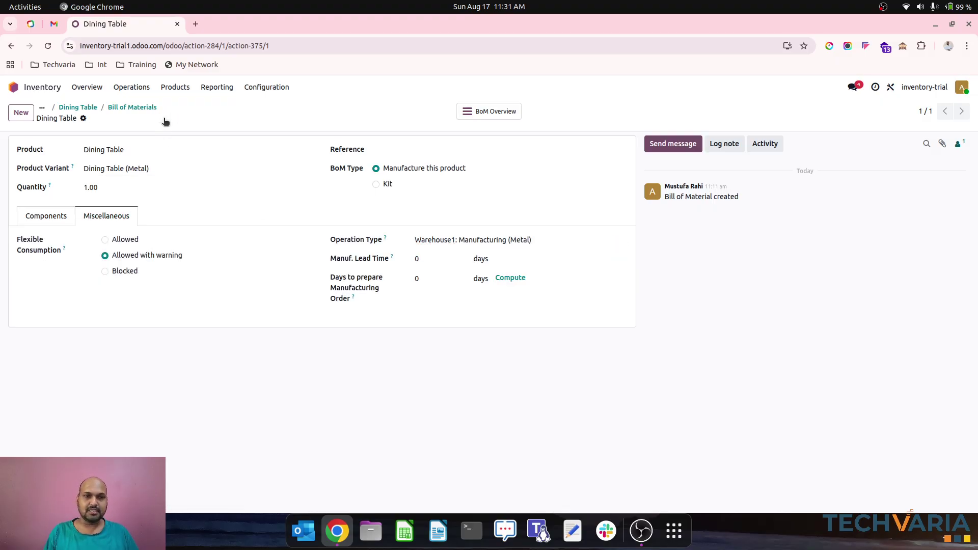
Step: Review the Dining Table's bill of materials, its product record and the product list
click(137, 107)
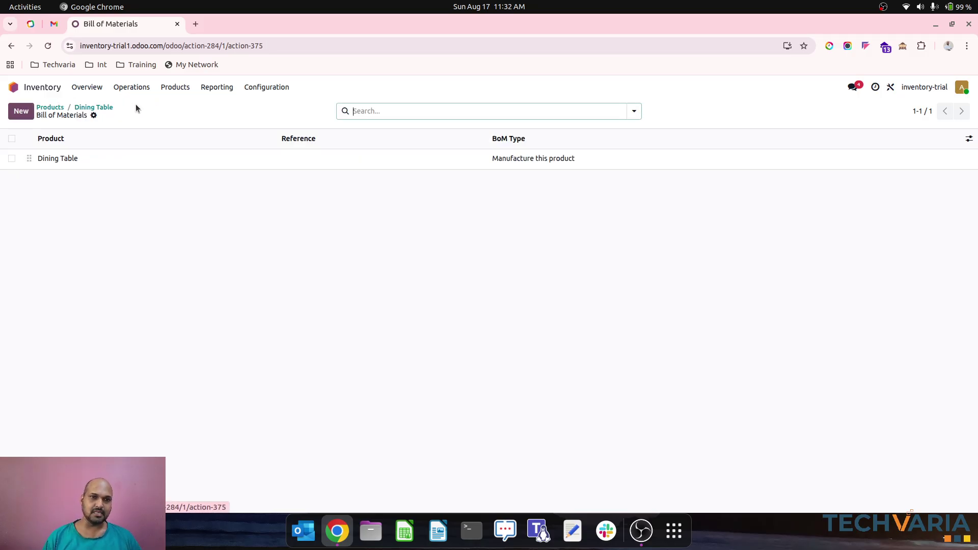
click(75, 160)
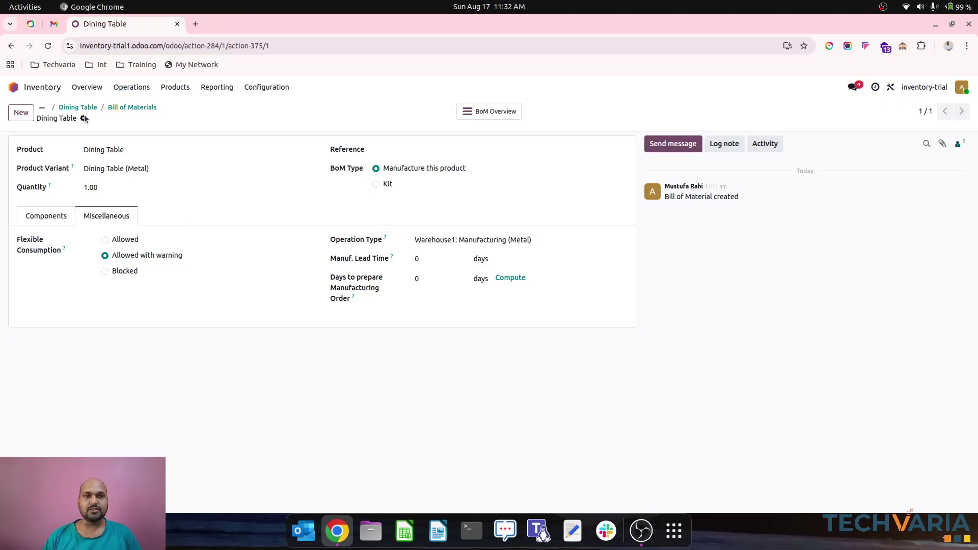
click(125, 107)
click(101, 102)
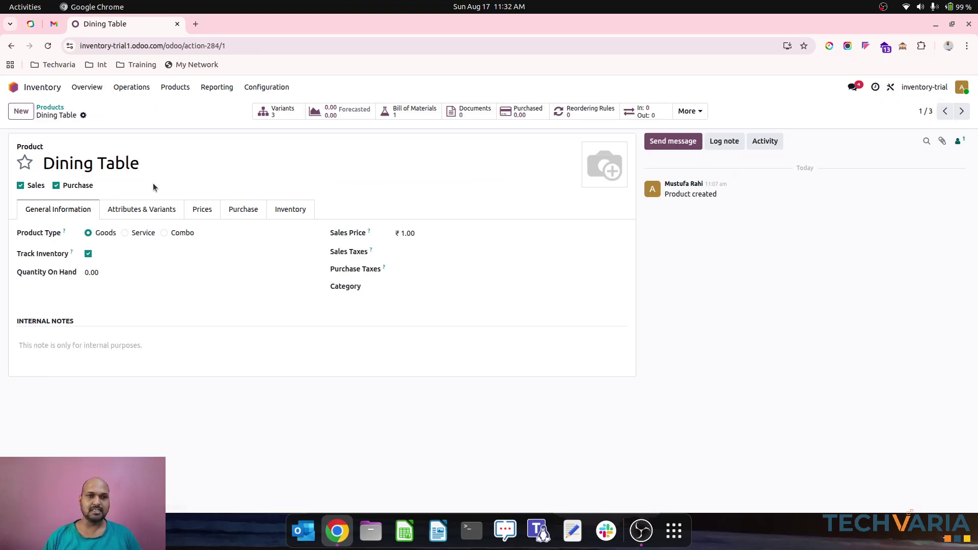
click(55, 107)
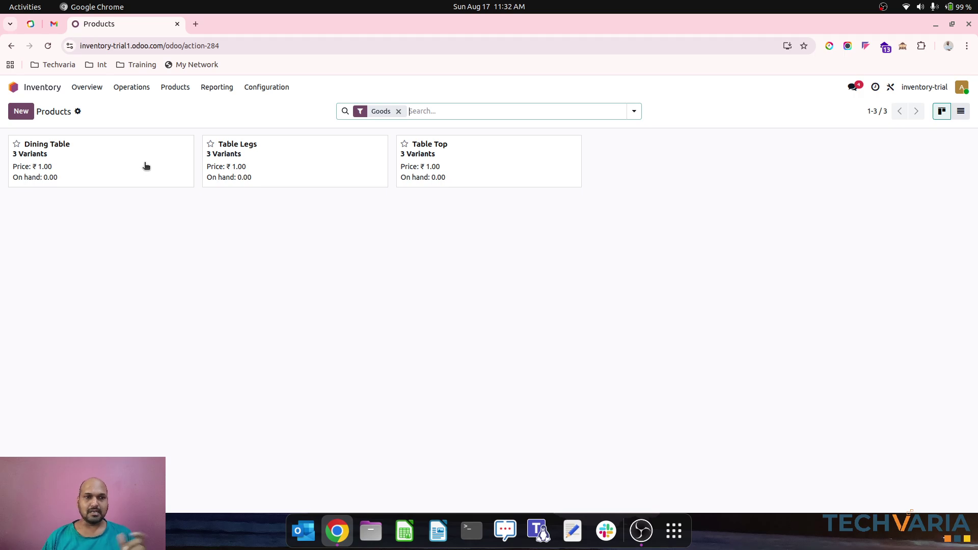
click(254, 162)
click(51, 108)
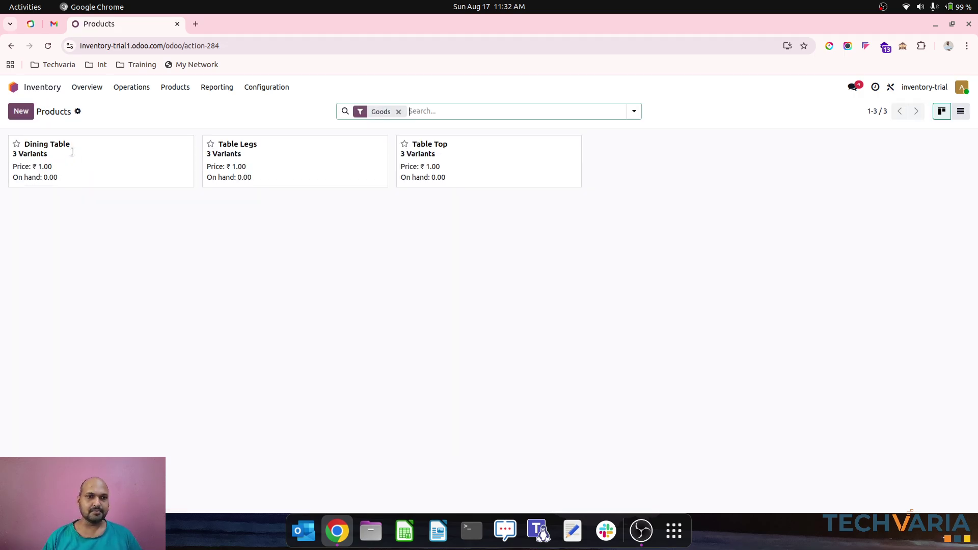
Step: Open the bill of materials of the Dining Table product from the product list
click(73, 150)
click(419, 118)
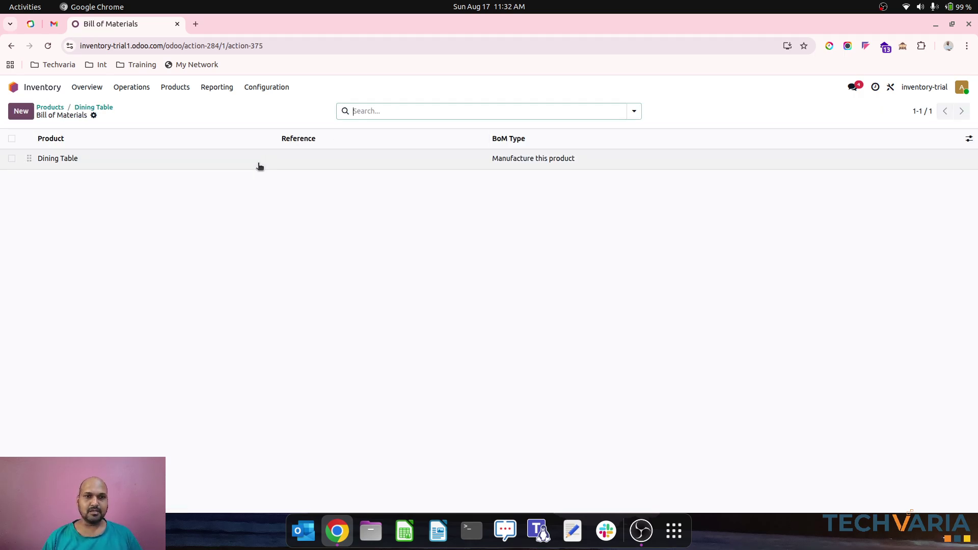
click(215, 155)
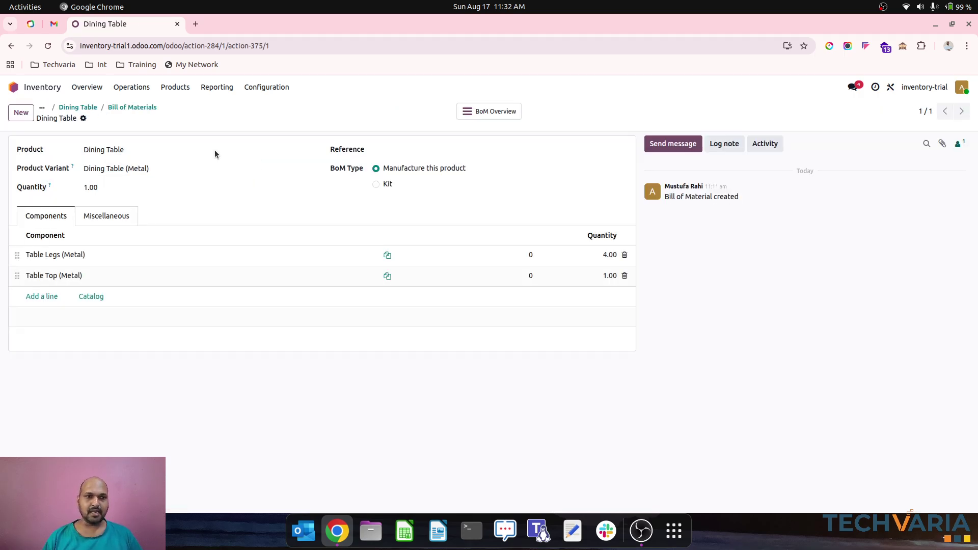
Step: Open the Dining Table (Metal) bill of materials from the Dining Table product and duplicate it
click(86, 108)
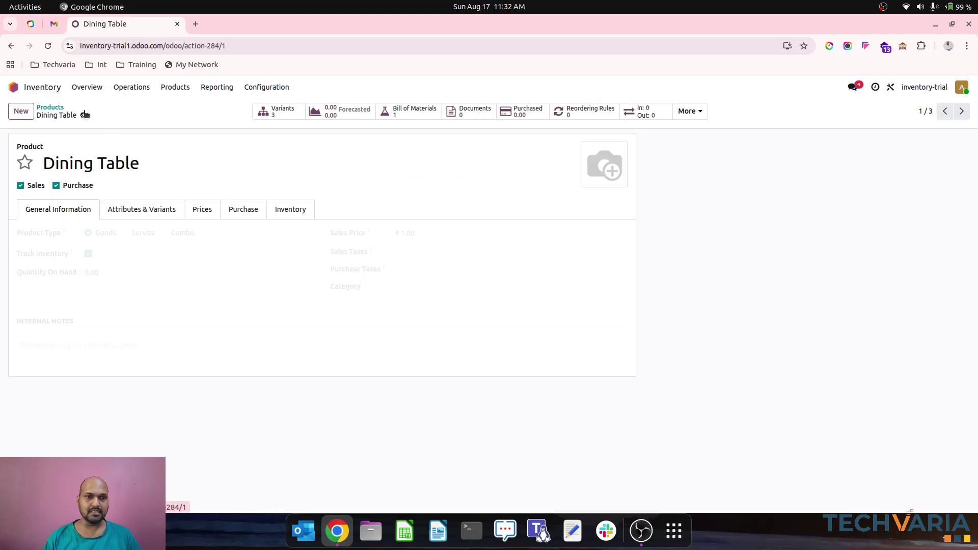
click(425, 118)
click(91, 157)
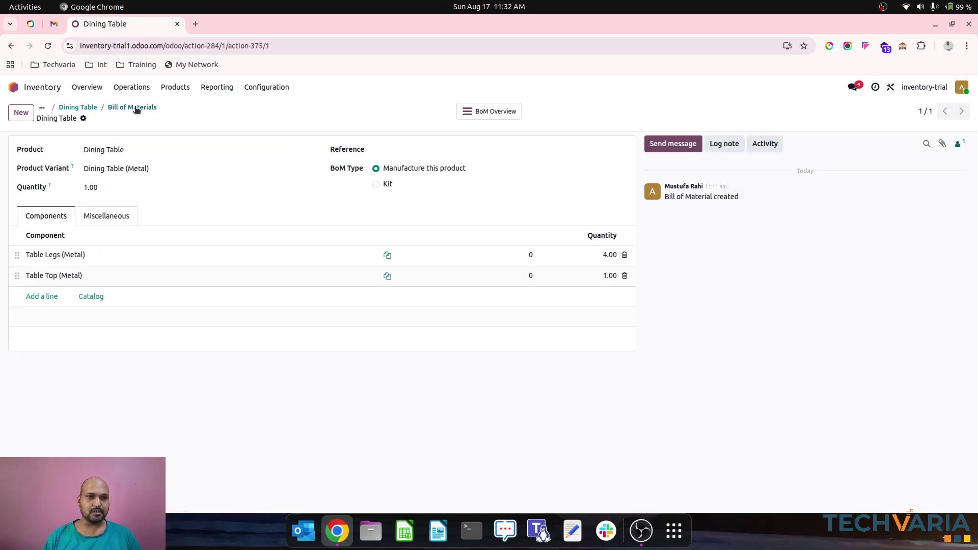
click(83, 119)
click(104, 157)
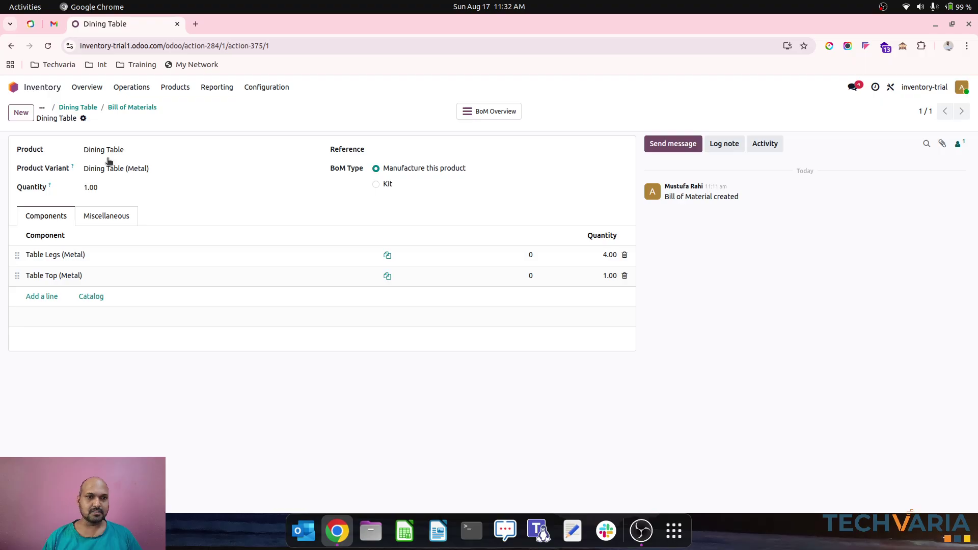
Step: Set the copied bill of materials' product variant to Dining Table (Wooden) and remove both metal components
click(219, 168)
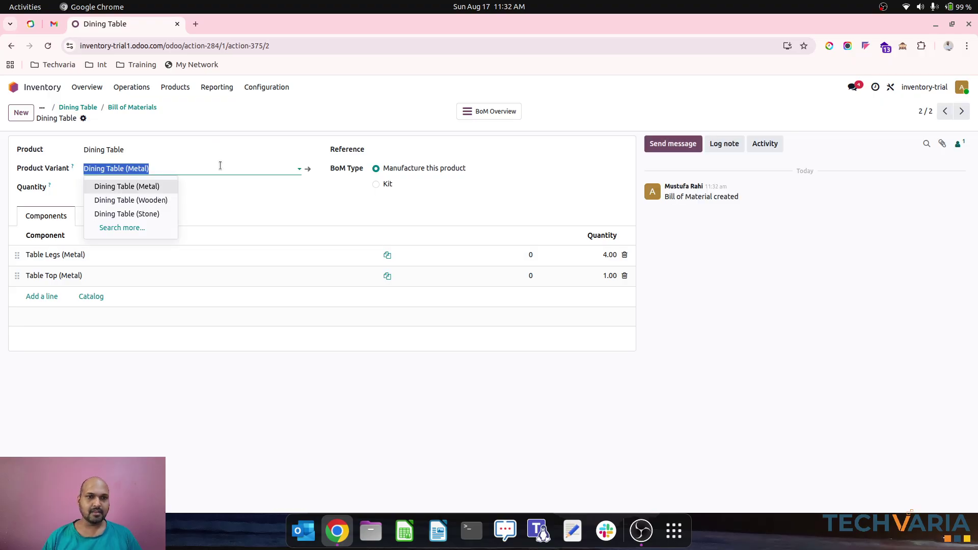
click(135, 198)
click(625, 255)
click(624, 254)
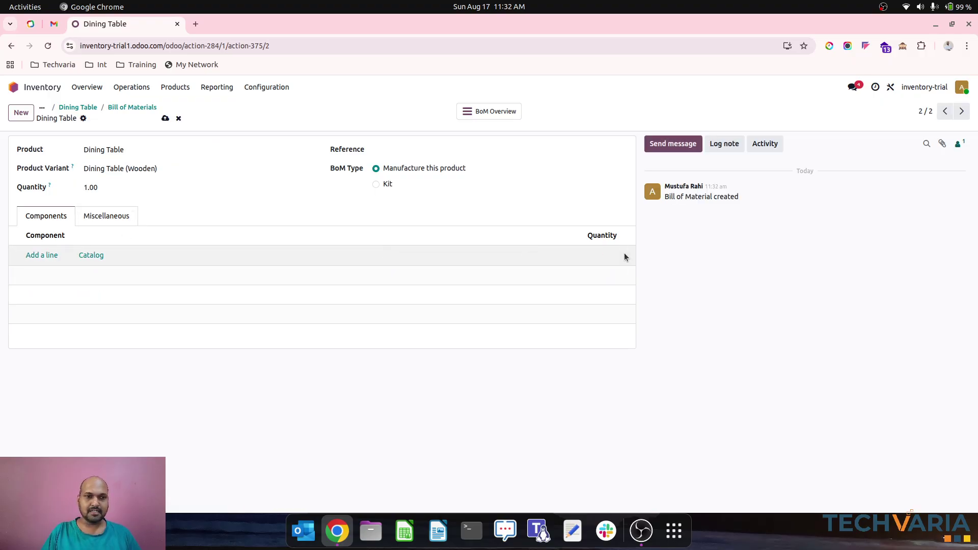
Step: Add 4 Table Legs (Wooden) and 1 Table Top (Wooden) from the catalog, filtered by Material Type: Wooden, as components
click(106, 258)
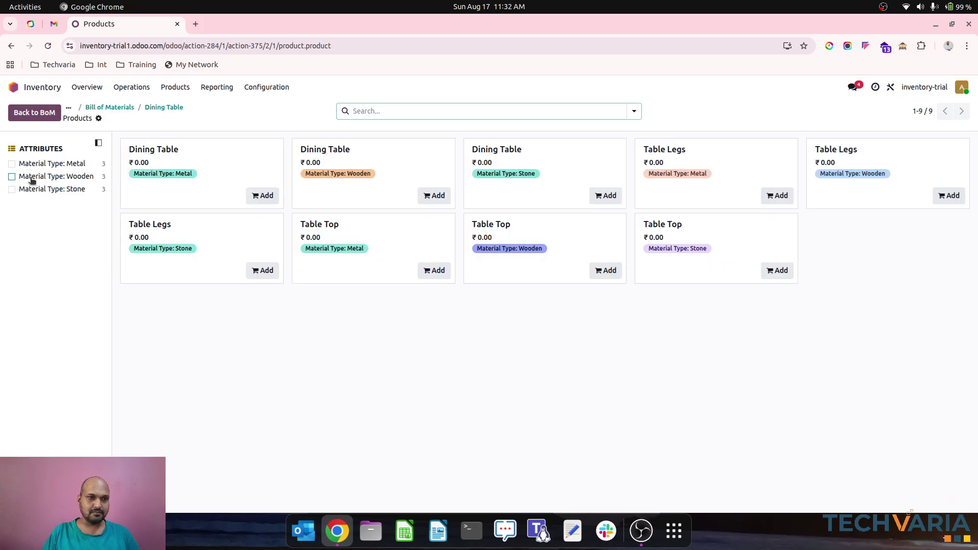
click(12, 176)
click(434, 196)
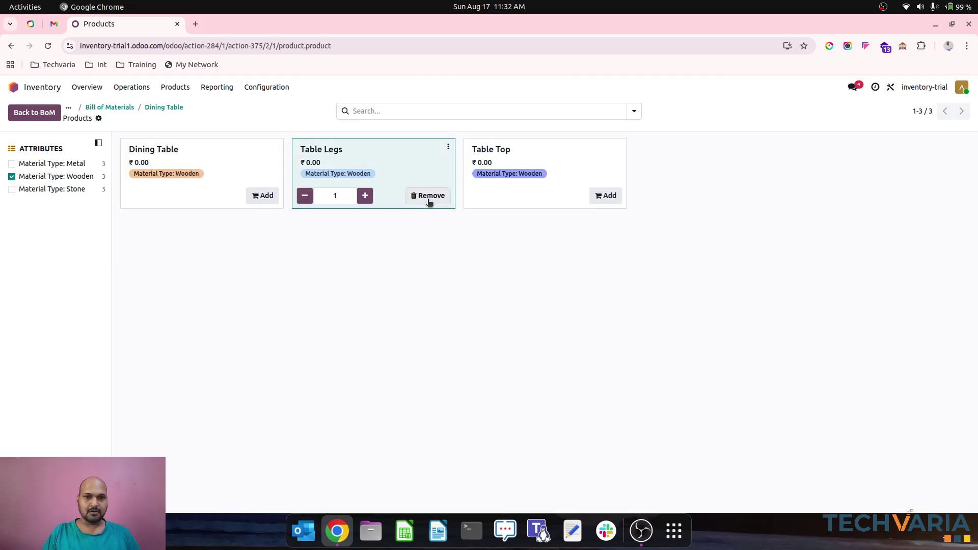
click(364, 196)
click(365, 197)
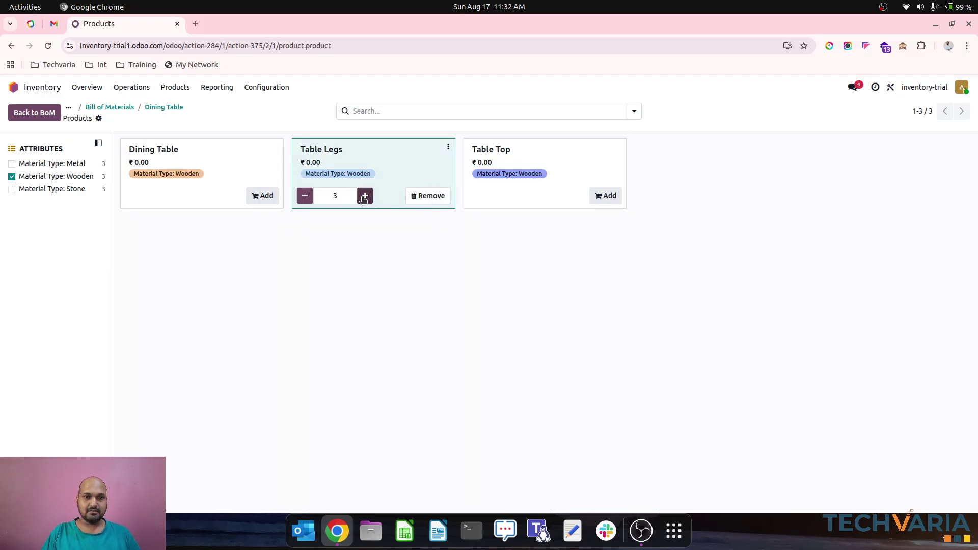
click(606, 195)
click(171, 106)
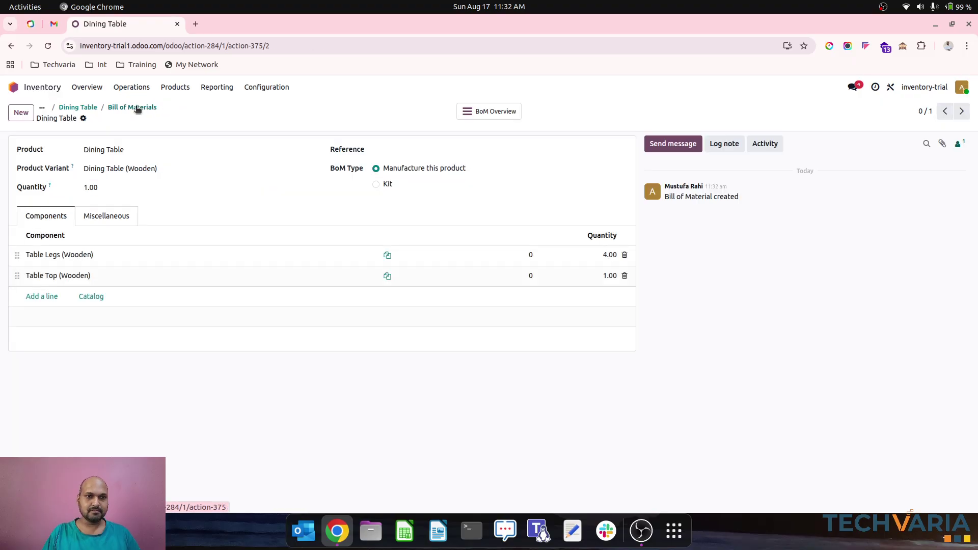
Step: Set the operation type of the Dining Table (Wooden) bill of materials to Warehouse1: Manufacturing (Wooden) and save it
click(105, 215)
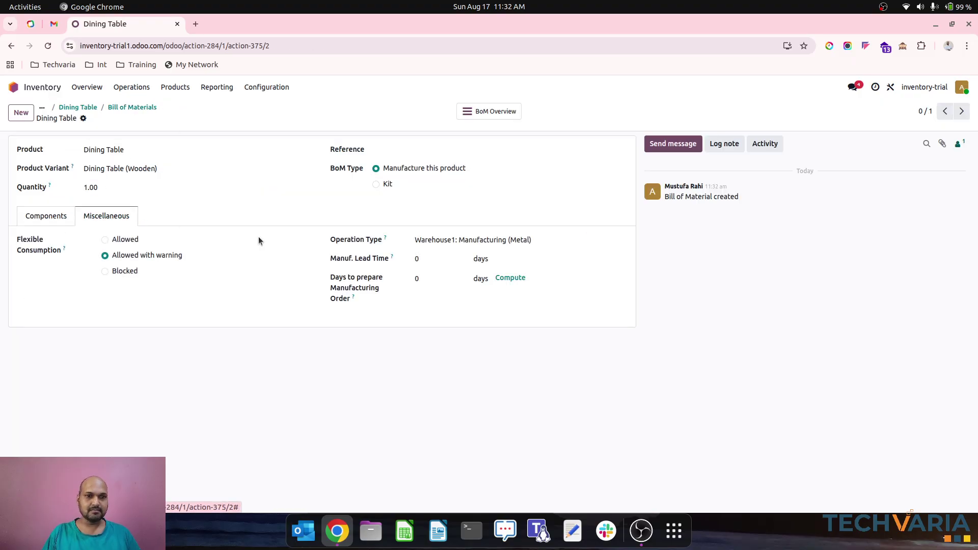
click(477, 237)
click(480, 270)
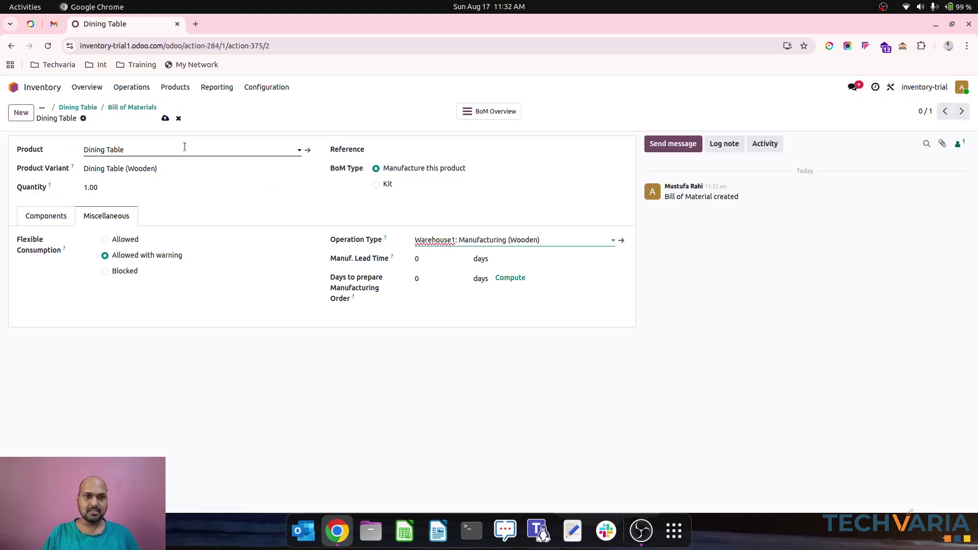
click(166, 118)
Step: Return to the Dining Table's bills of materials and make another duplicate of the Dining Table (Metal) one
click(132, 107)
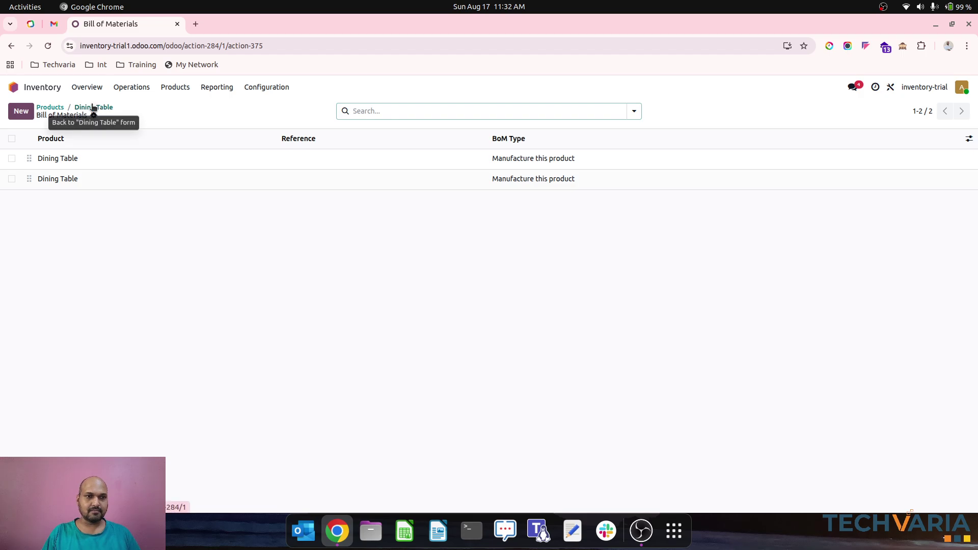
click(93, 108)
click(400, 109)
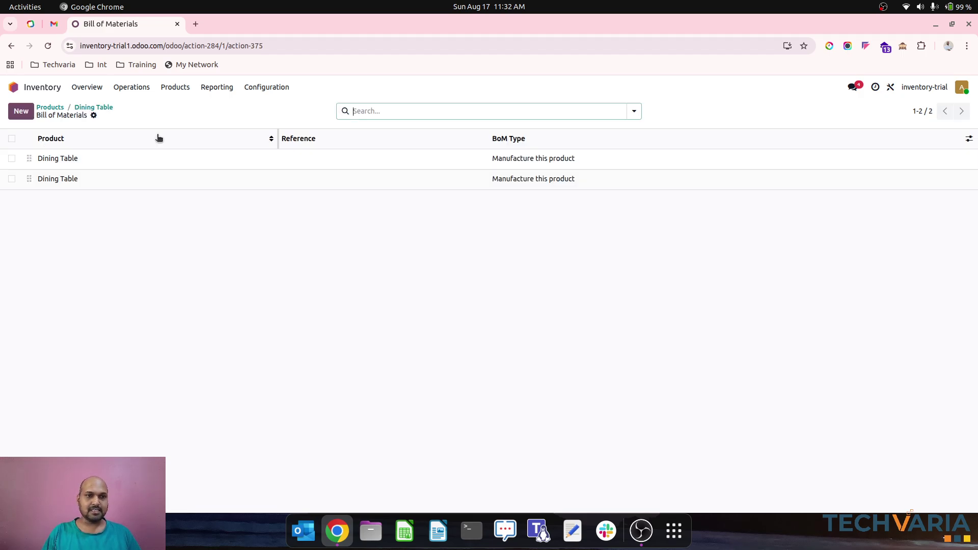
click(92, 180)
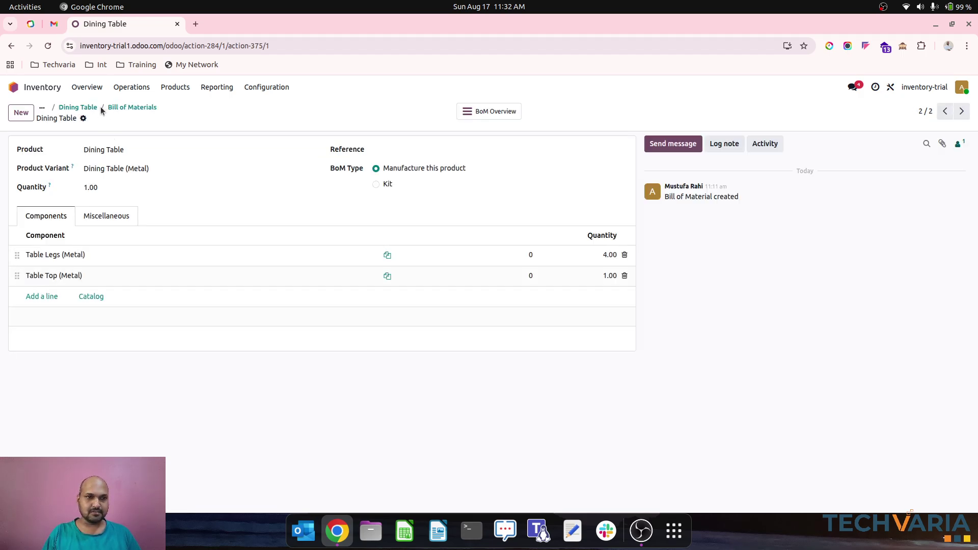
click(84, 118)
click(102, 158)
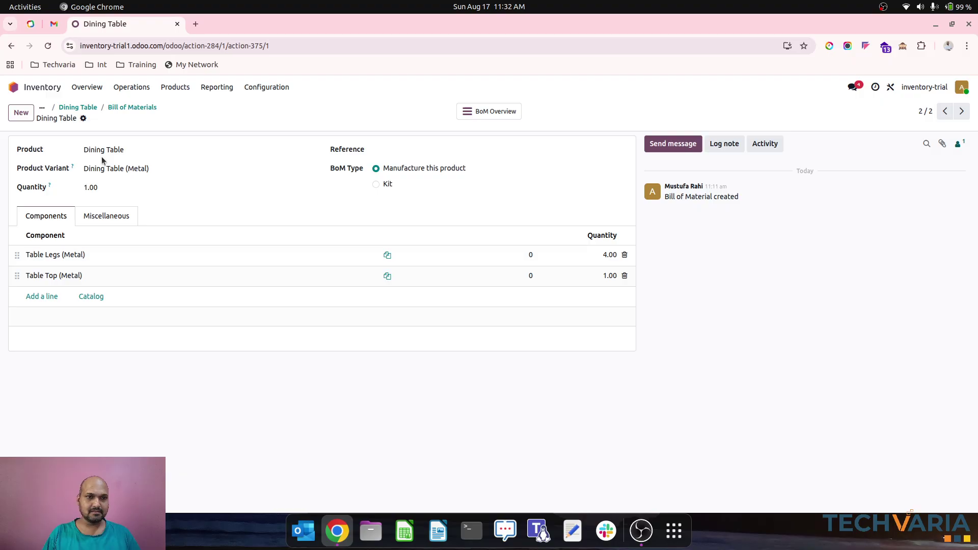
Step: Set the new copy's product variant to Dining Table (Stone) and remove both metal components
click(201, 167)
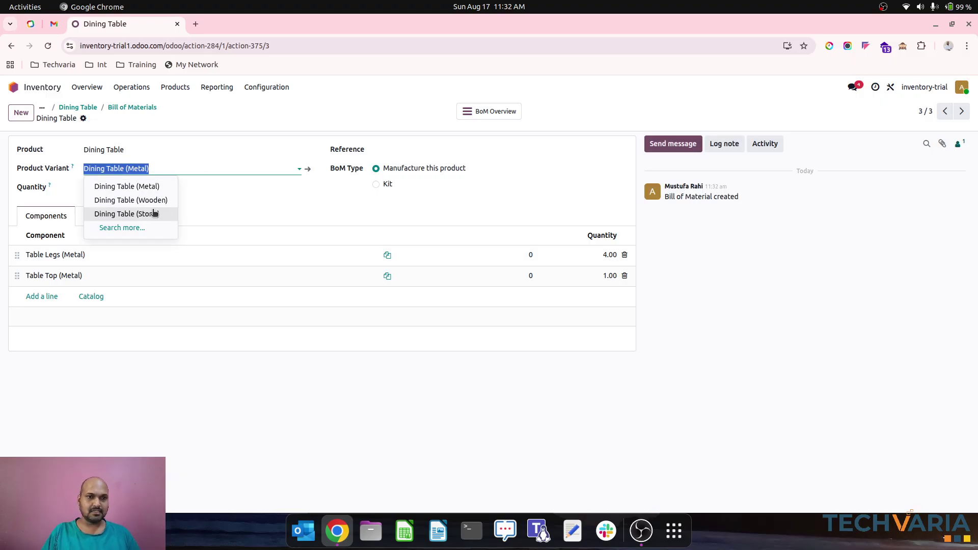
click(127, 214)
click(624, 255)
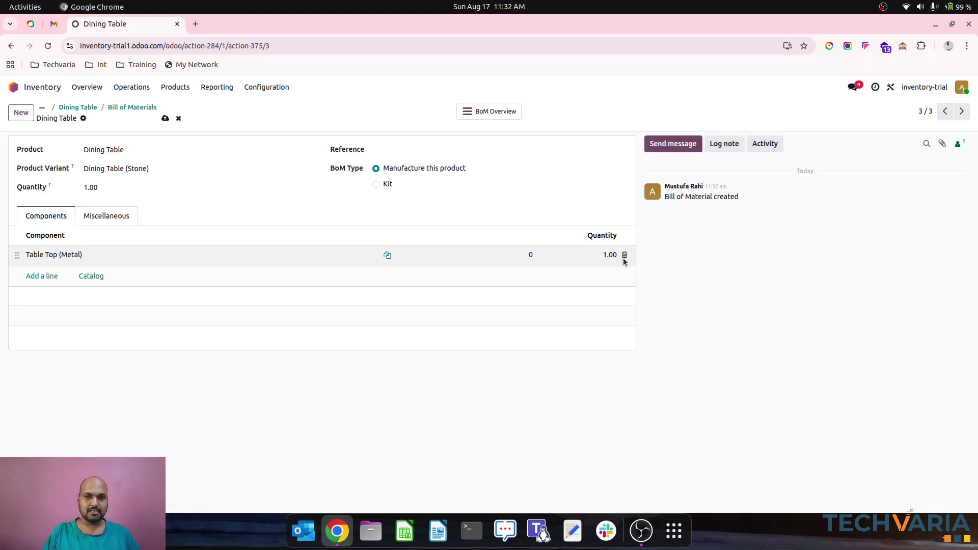
click(625, 255)
Step: Add 4 Table Legs (Stone) and 1 Table Top (Stone) from the catalog, filtered by Material Type: Stone, as components
click(103, 254)
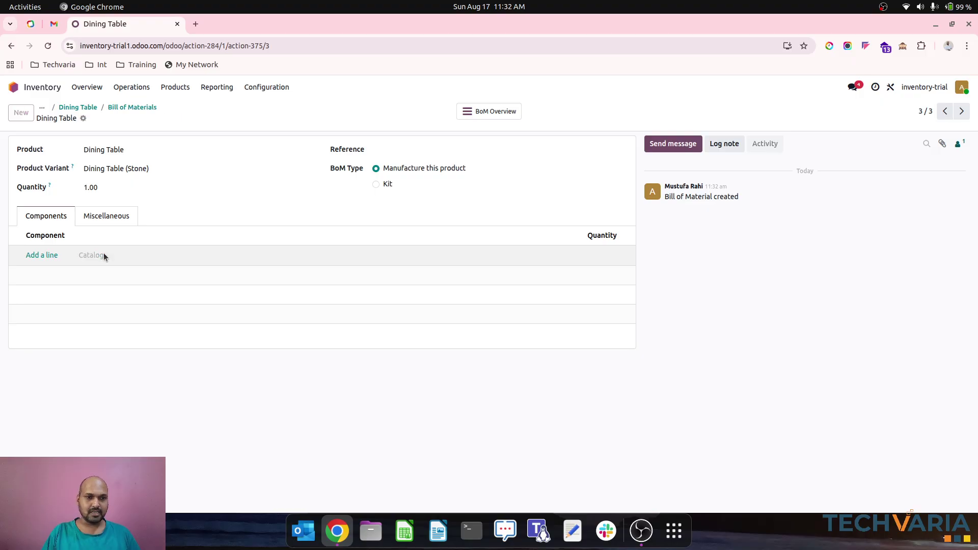
click(11, 189)
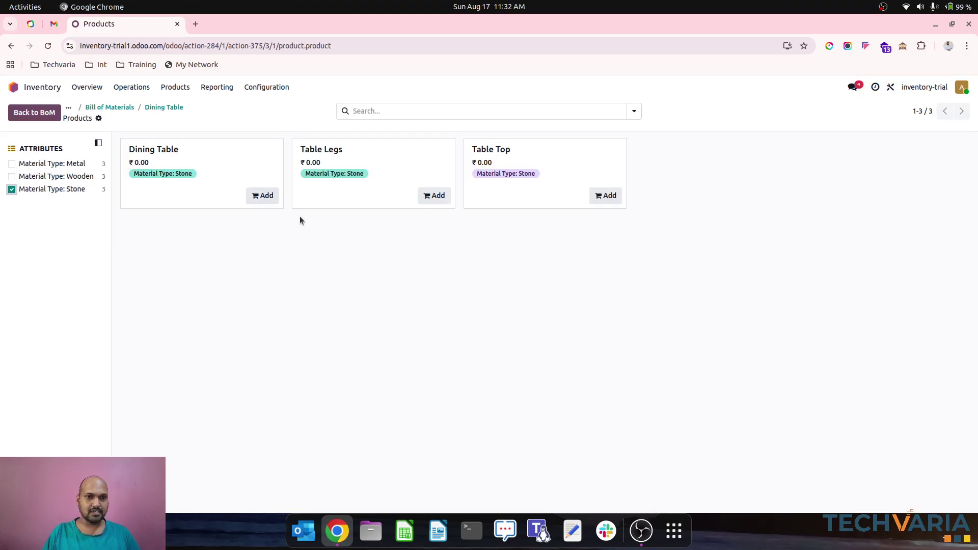
click(431, 198)
click(364, 196)
click(365, 196)
click(365, 196)
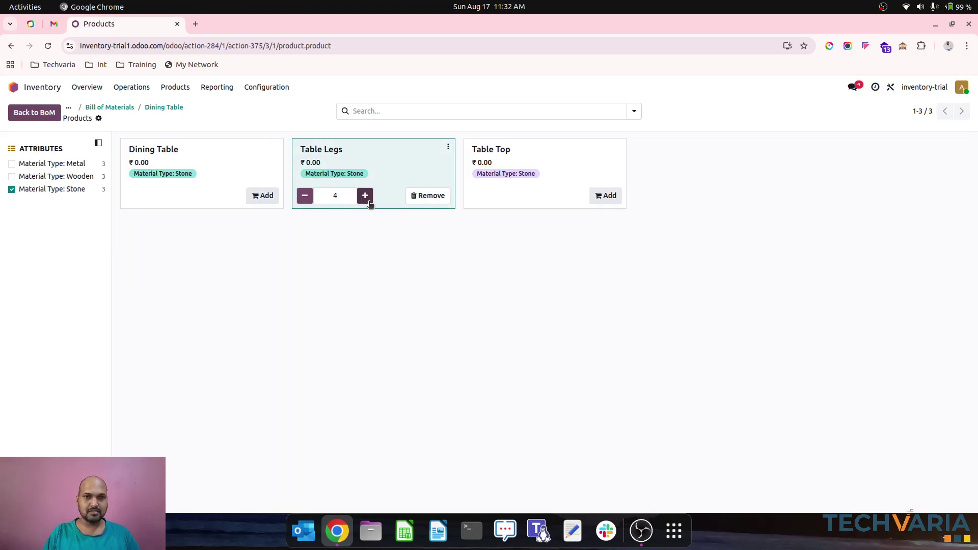
click(605, 196)
click(164, 107)
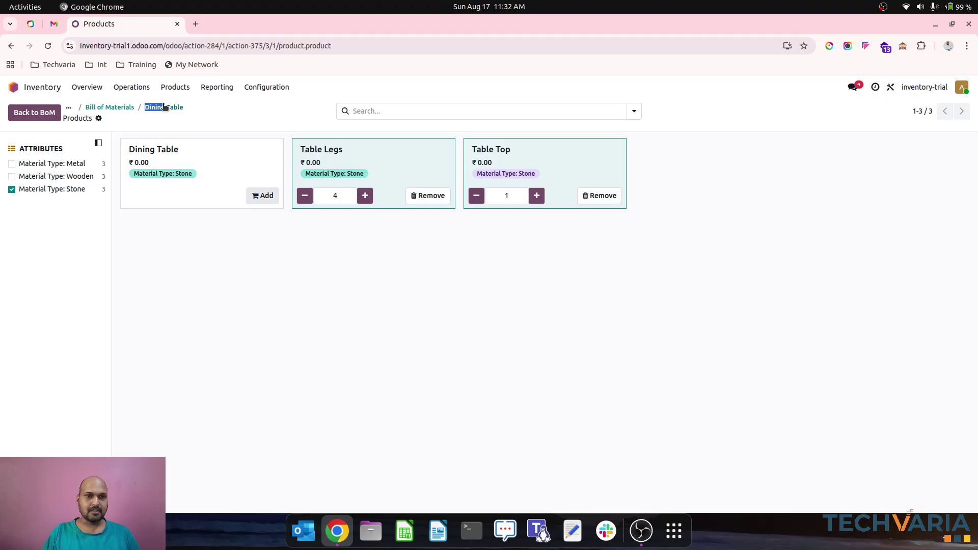
Step: Set the operation type of the Dining Table (Stone) bill of materials to Warehouse1: Manufacturing (Stone) and save it
click(94, 216)
click(485, 241)
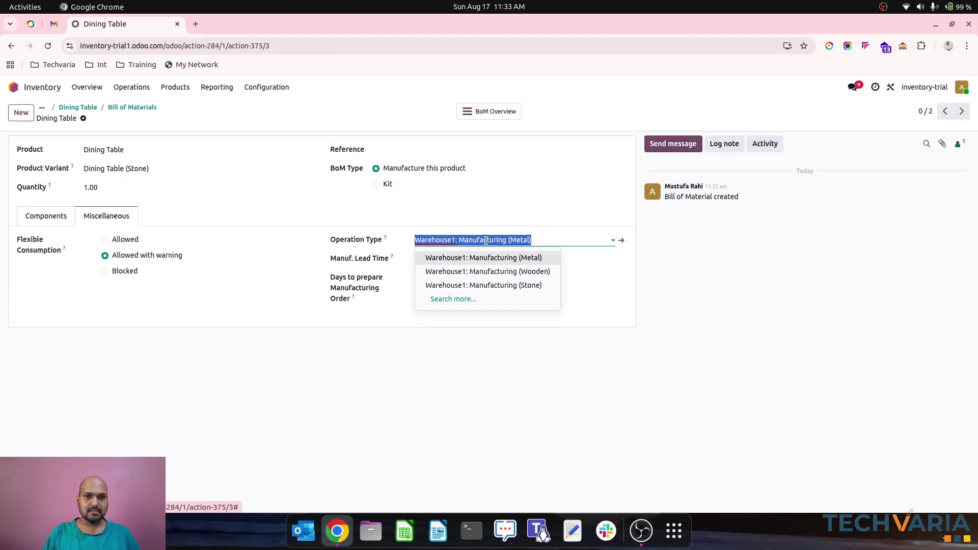
click(488, 286)
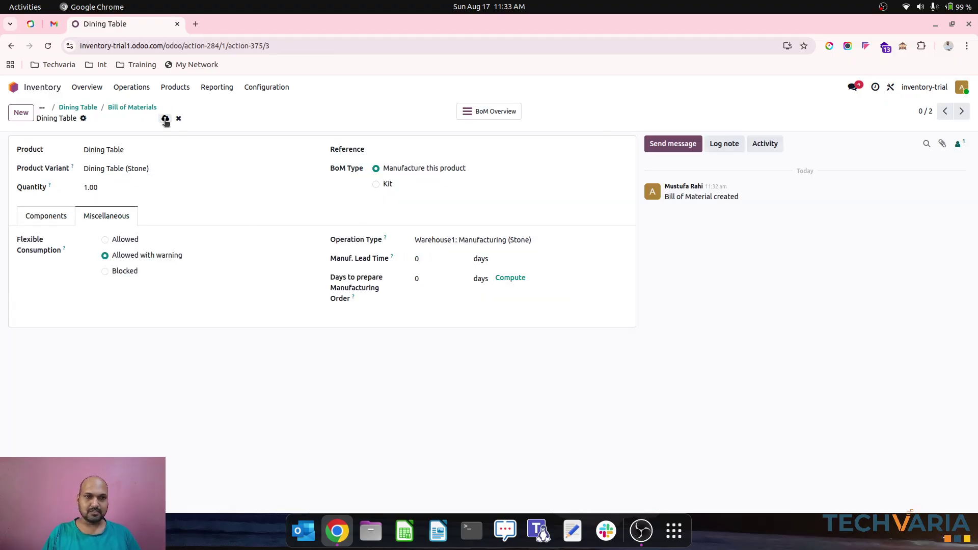
click(139, 108)
Step: Show the Product Variant and Quantity columns in the Dining Table's list of bills of materials
click(97, 108)
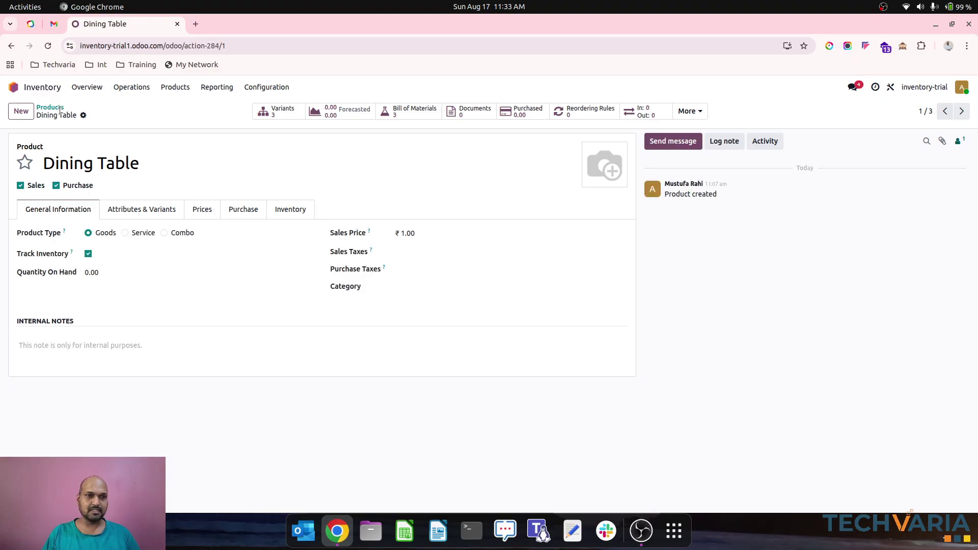
click(410, 111)
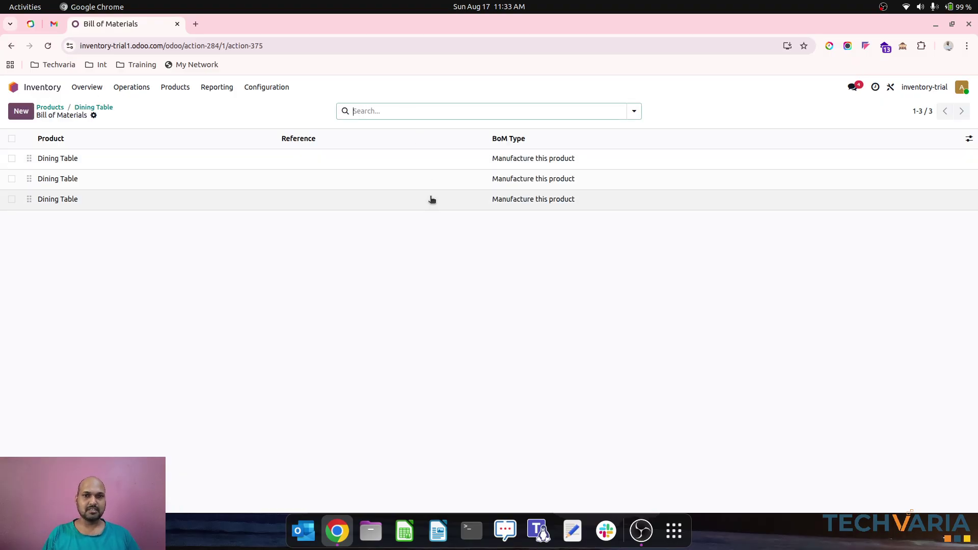
click(969, 139)
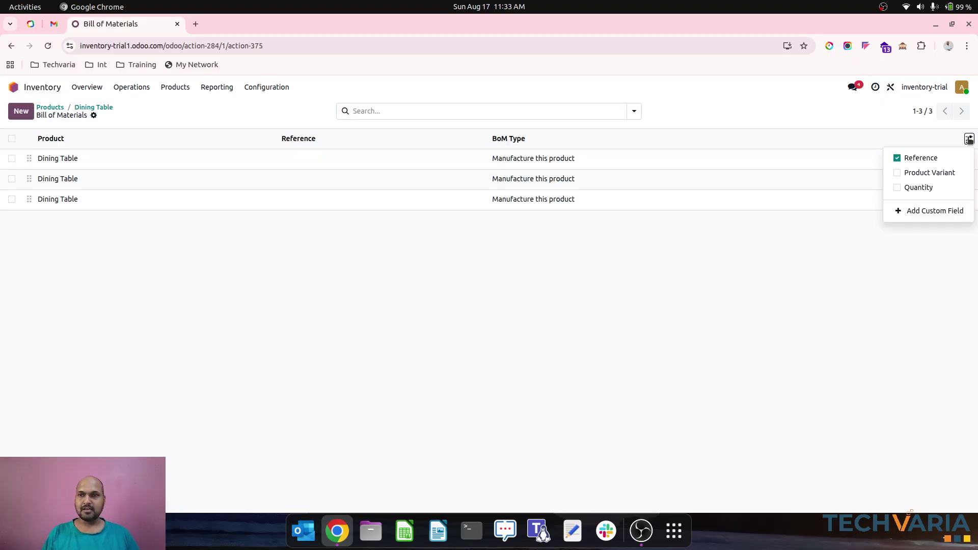
click(950, 172)
click(942, 187)
click(656, 295)
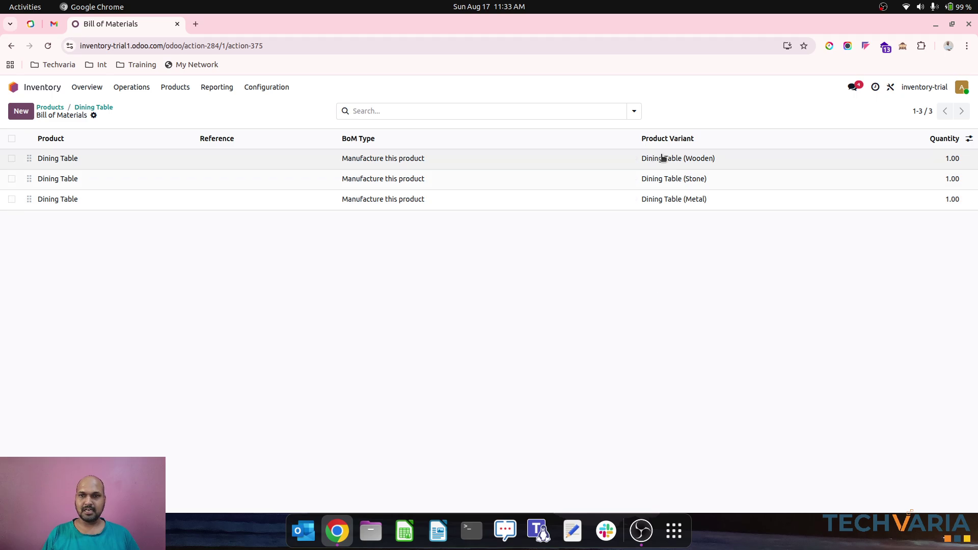
Step: Replace the Dining Table's Buy route with Manufacture (Metal), Manufacture (Wooden) and Manufacture (Stone), and save the product
click(92, 108)
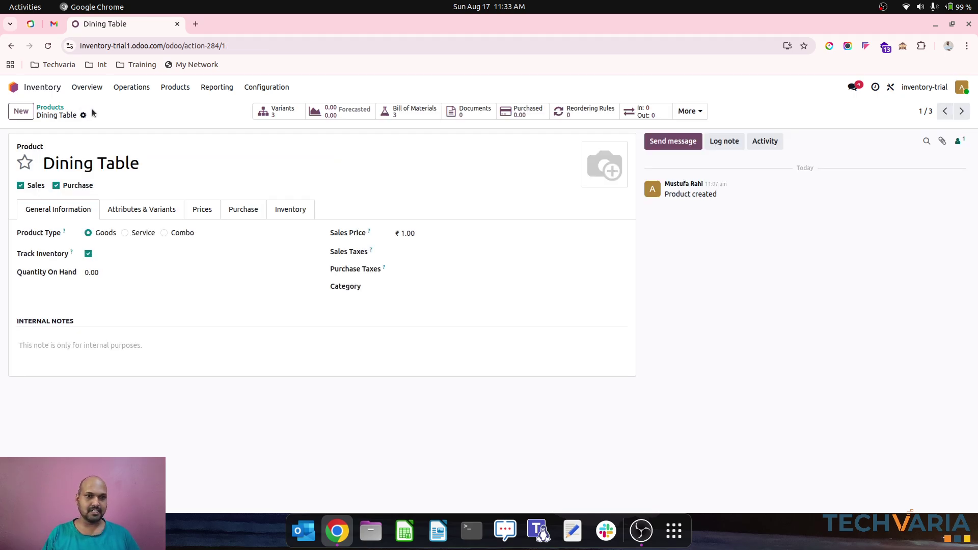
click(245, 210)
click(288, 210)
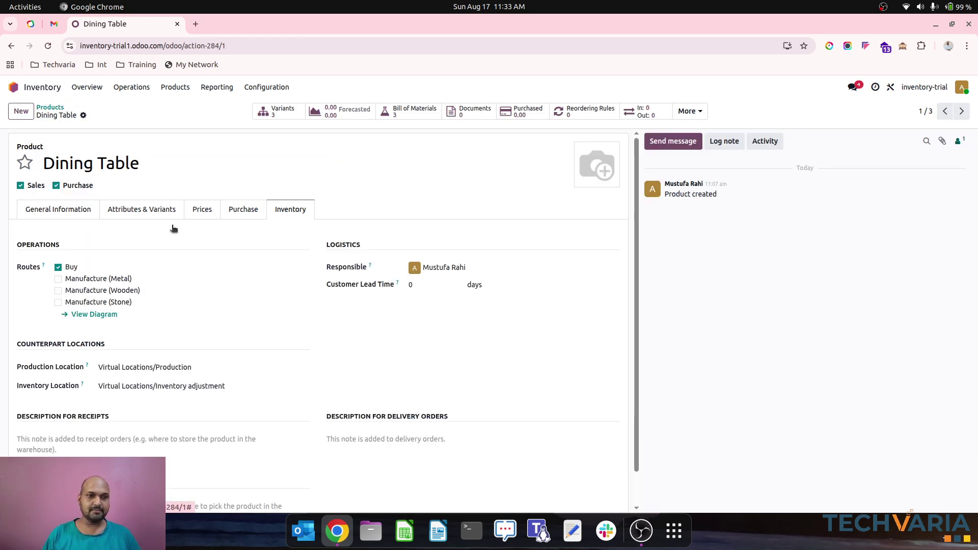
click(58, 267)
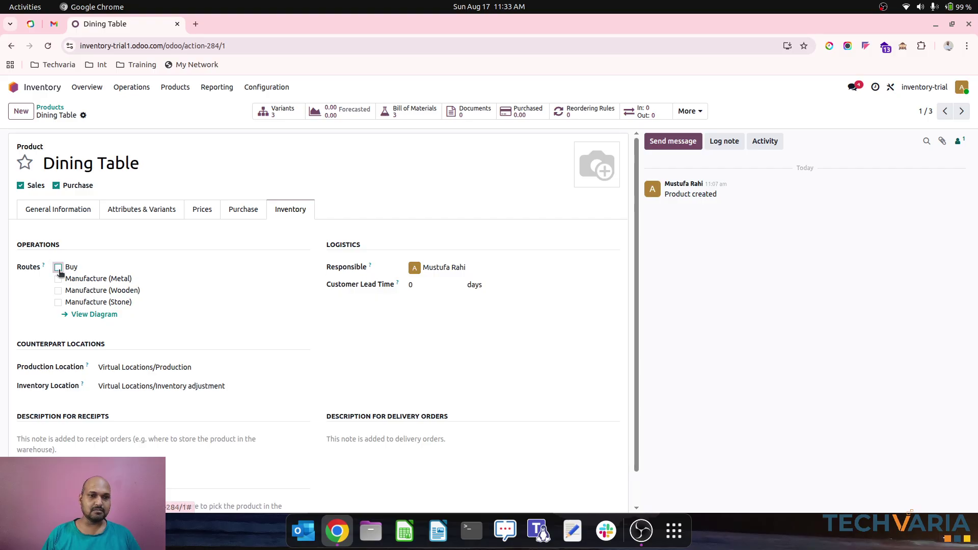
click(58, 279)
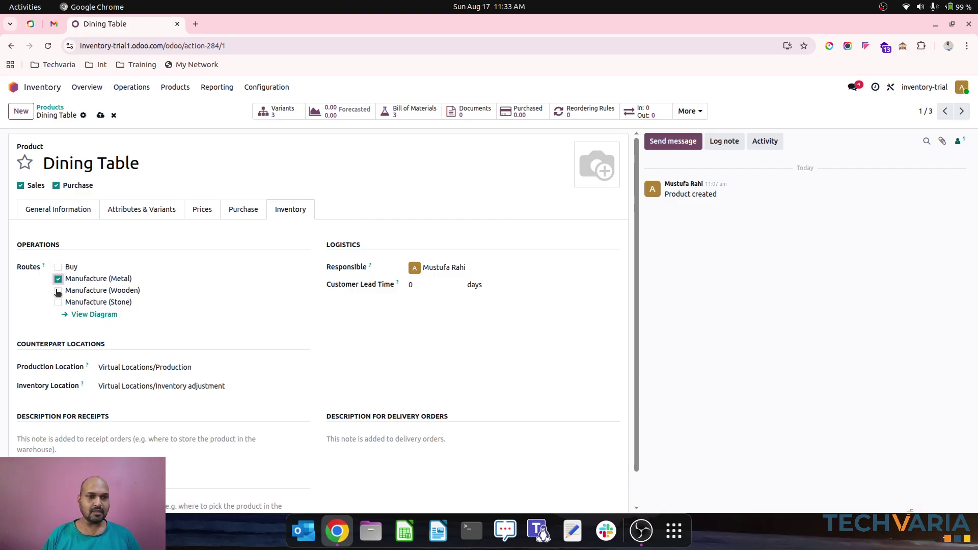
click(101, 116)
Step: Filter the routes by Archived and open the Replenish on Order (MTO) route
click(267, 89)
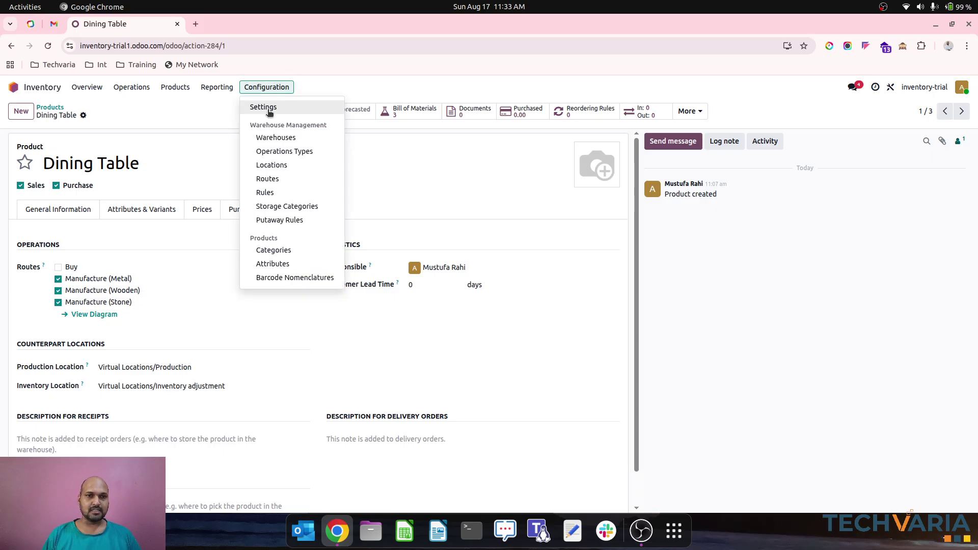
click(284, 179)
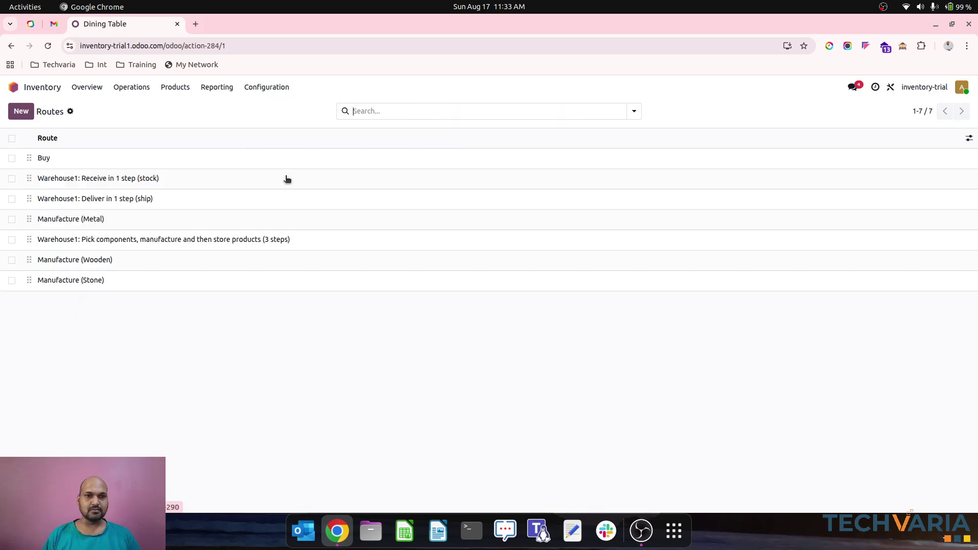
click(634, 111)
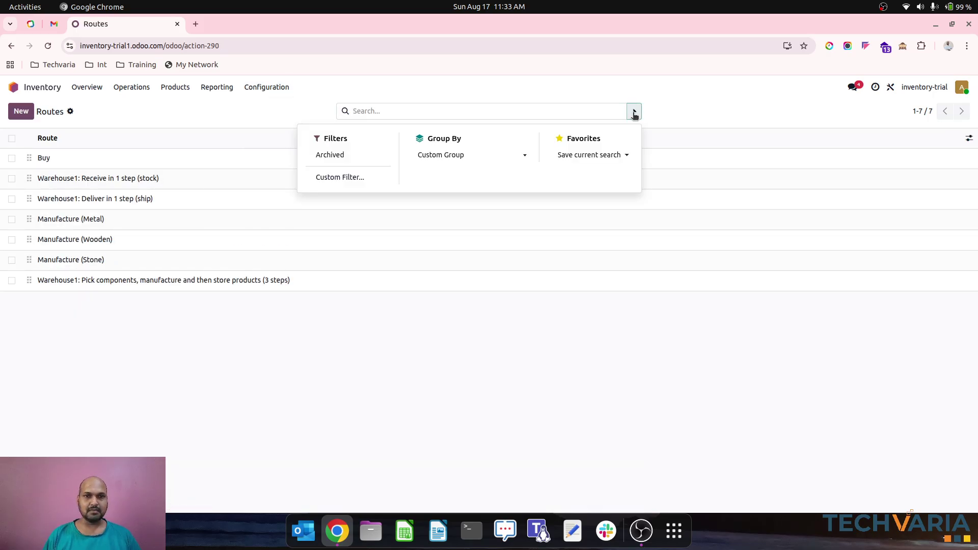
click(362, 158)
click(166, 158)
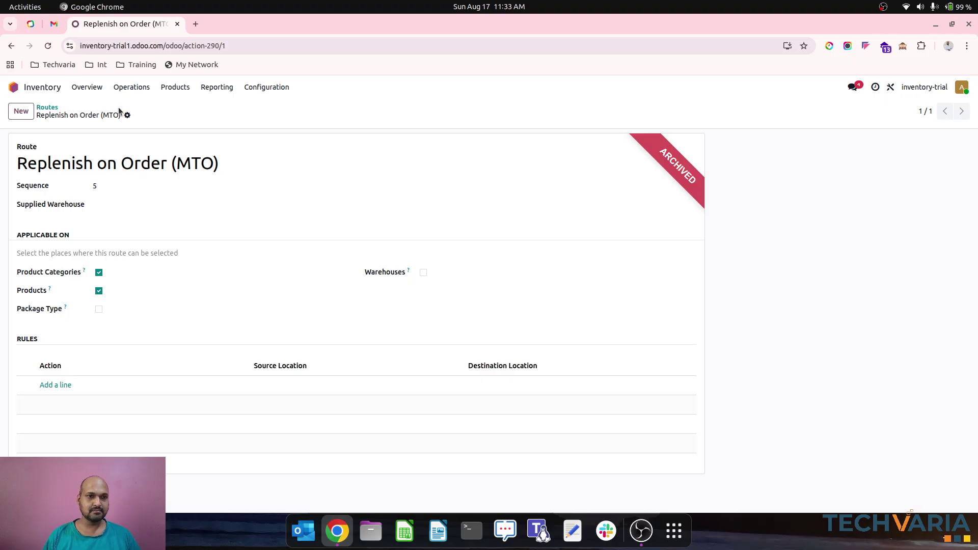
Step: Unarchive the Replenish on Order (MTO) route and return to the routes list
click(128, 115)
click(144, 147)
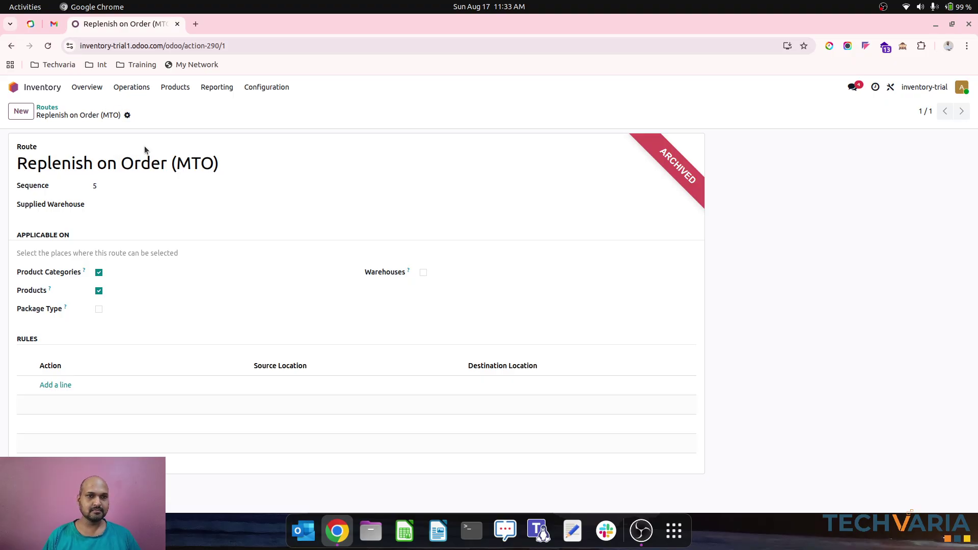
click(47, 107)
Step: Add the Replenish on Order (MTO) route to the Dining Table product, save it and return to the product list
click(174, 88)
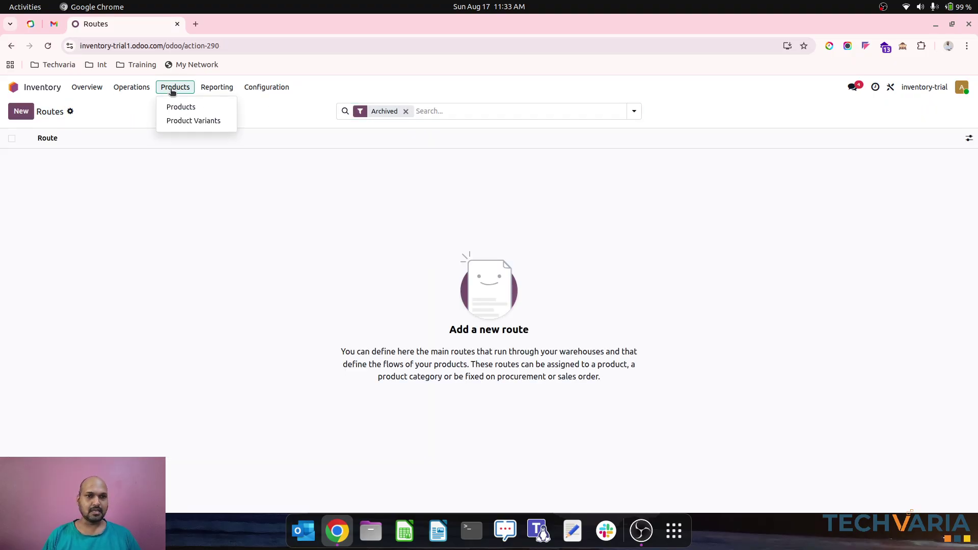
click(173, 104)
click(91, 165)
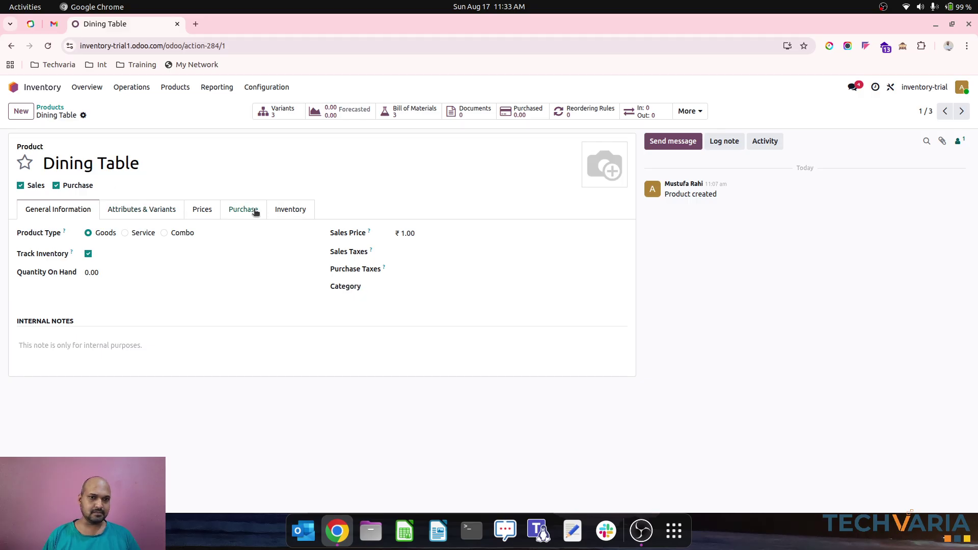
click(292, 212)
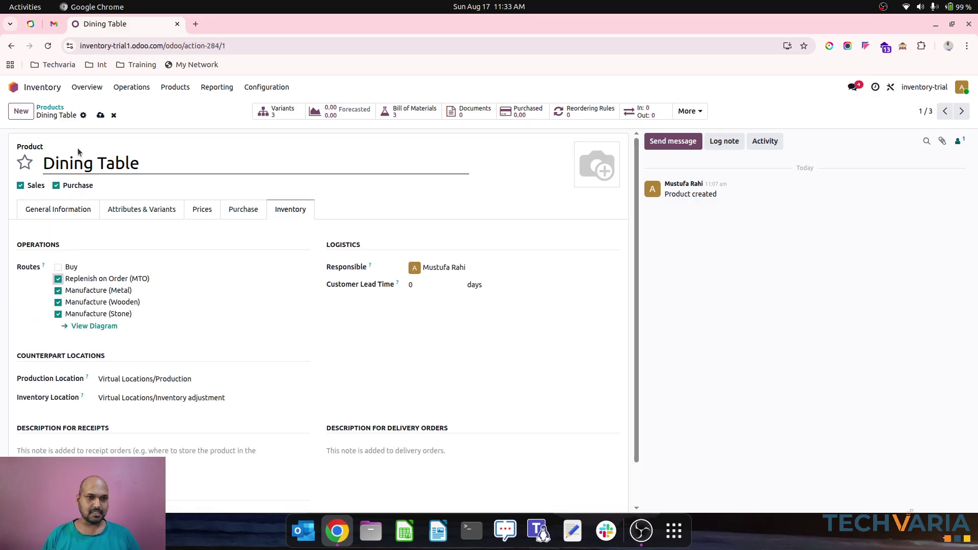
click(96, 115)
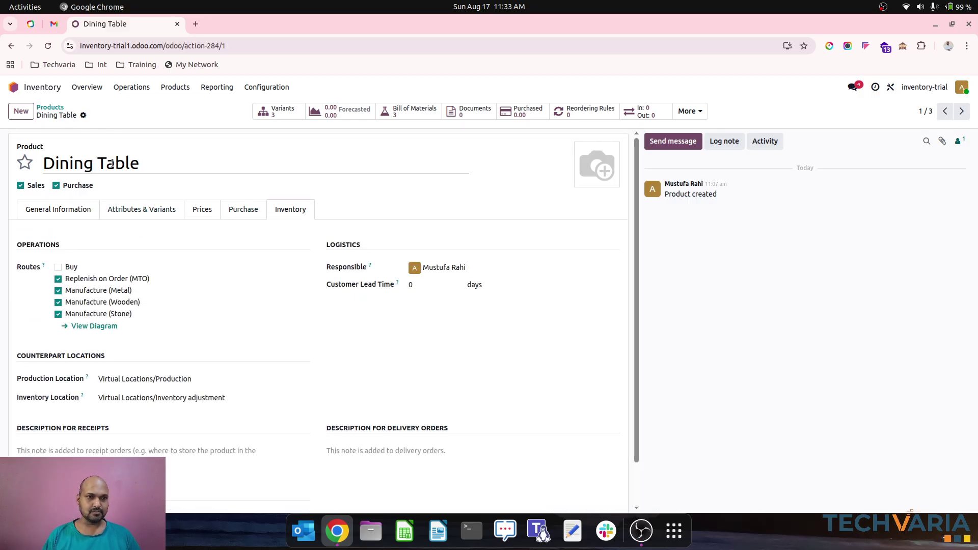
click(49, 107)
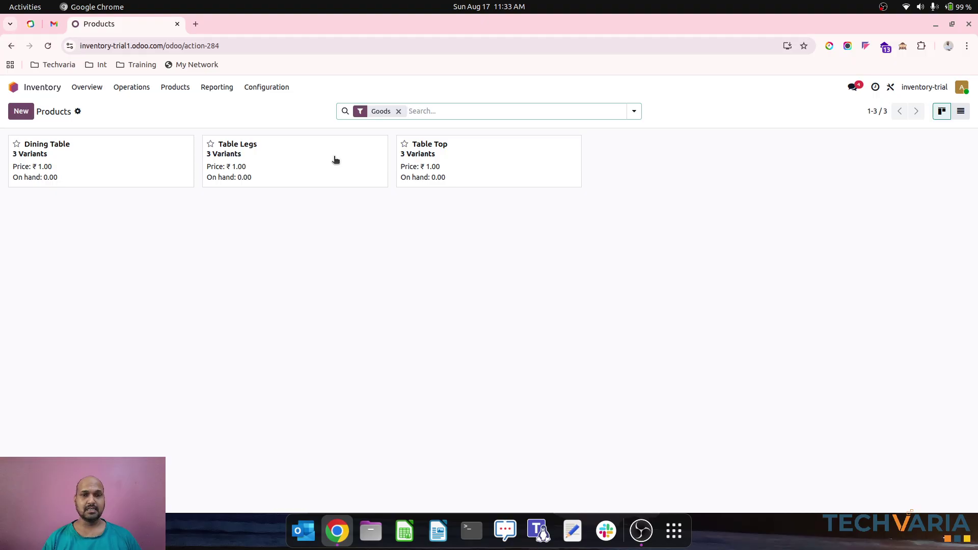
click(272, 88)
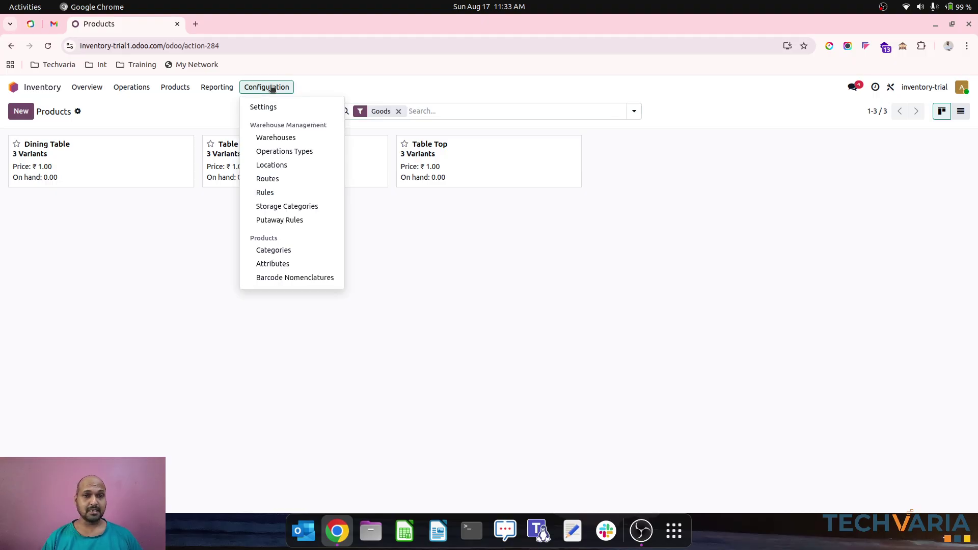
click(183, 111)
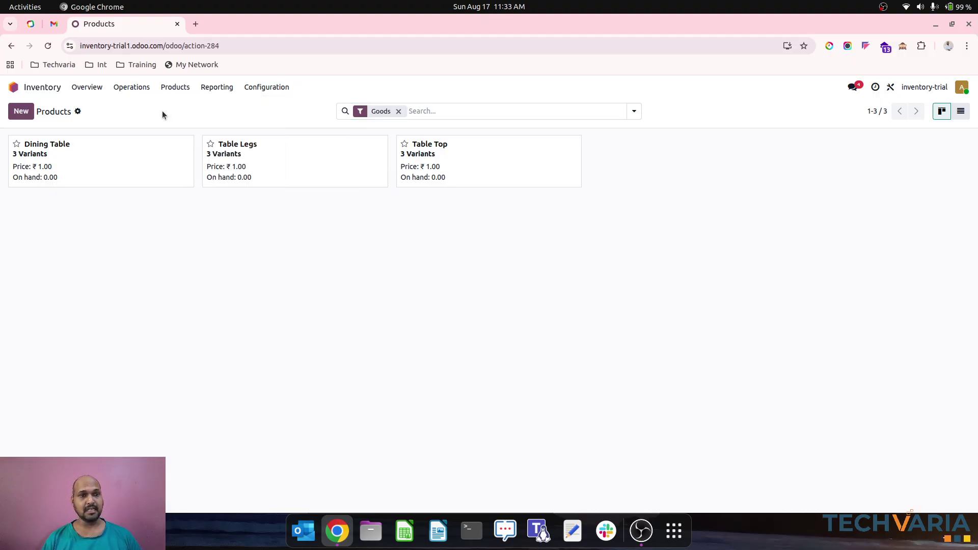
click(174, 87)
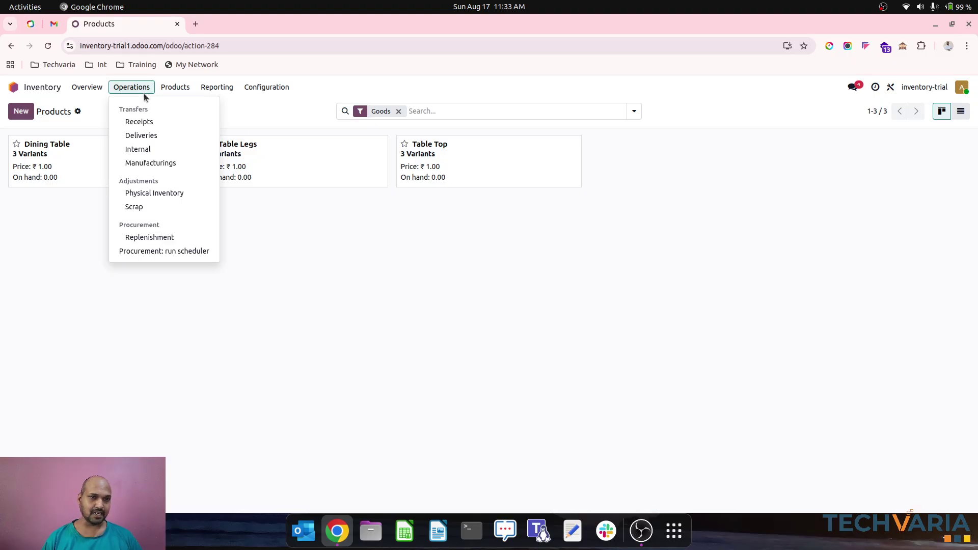
click(181, 106)
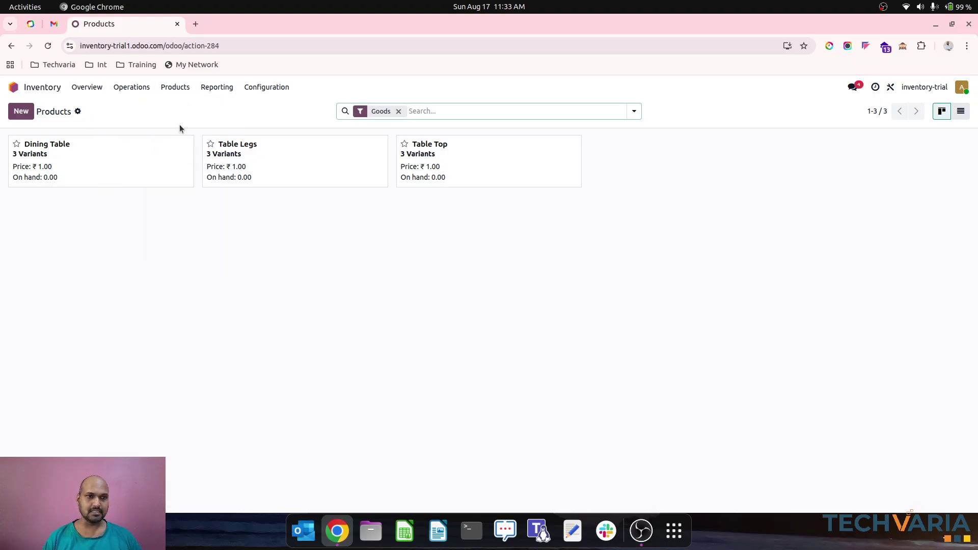
Step: Open the Table Legs product, view its Metal variant and return to the product form
click(256, 157)
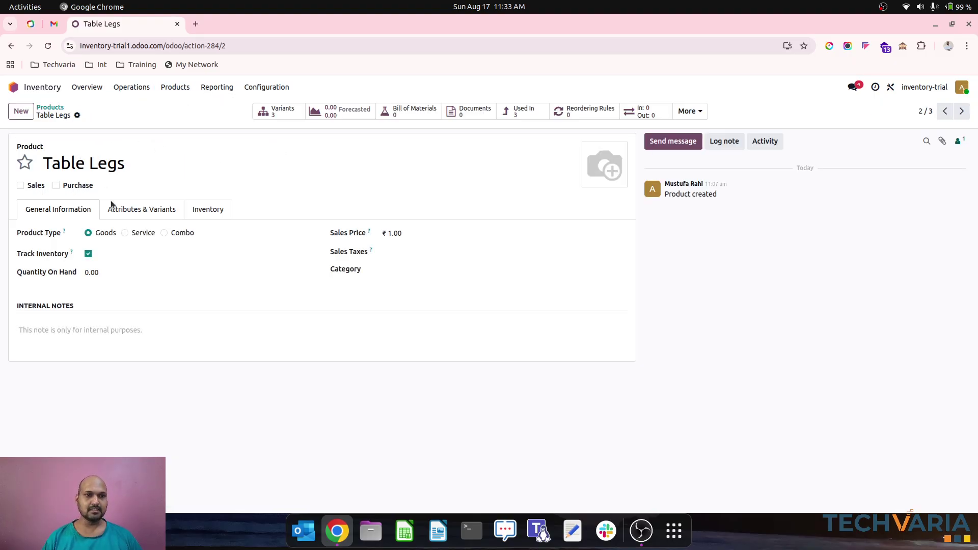
click(275, 112)
click(115, 157)
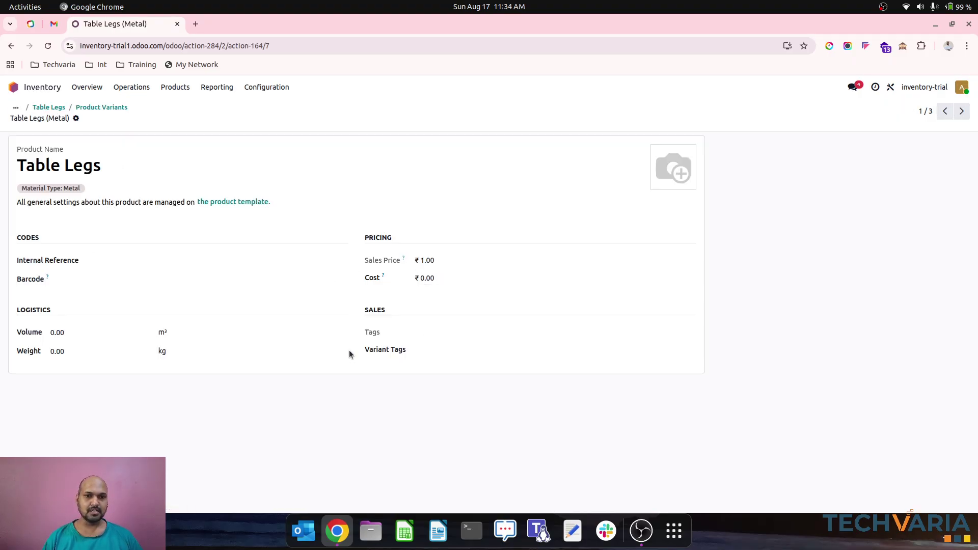
click(97, 107)
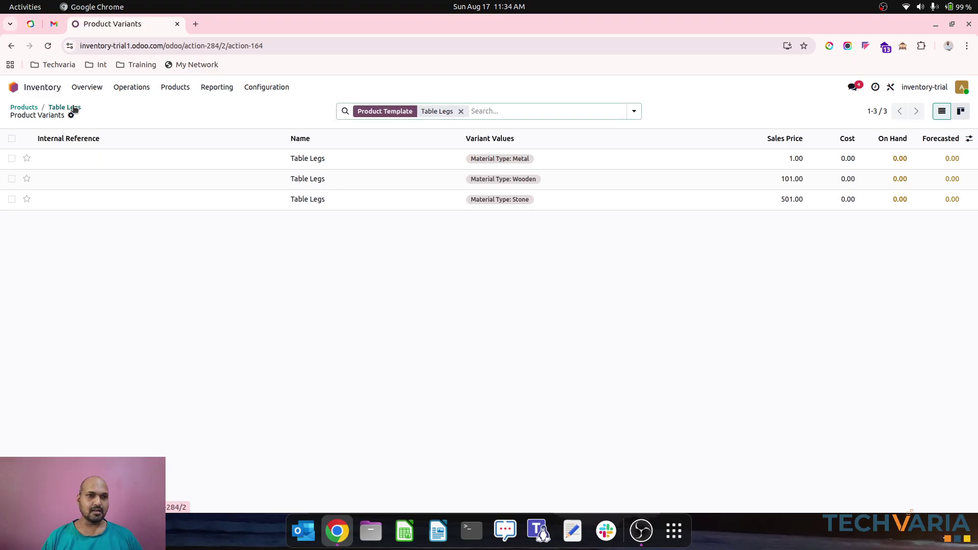
click(77, 108)
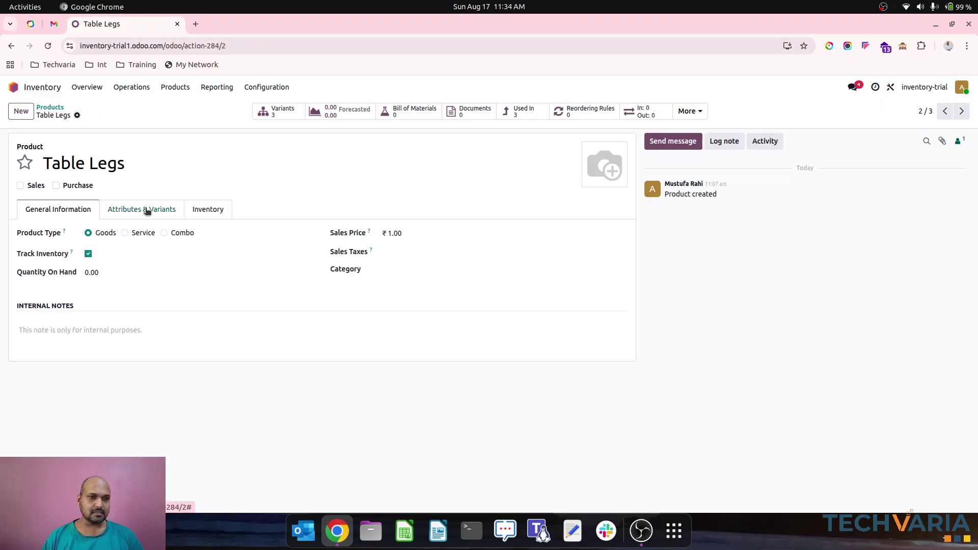
Step: Update the Table Legs stock with an on-hand quantity of 1000 for Table Legs (Metal) at WH1/Stock
mouse_move(107, 274)
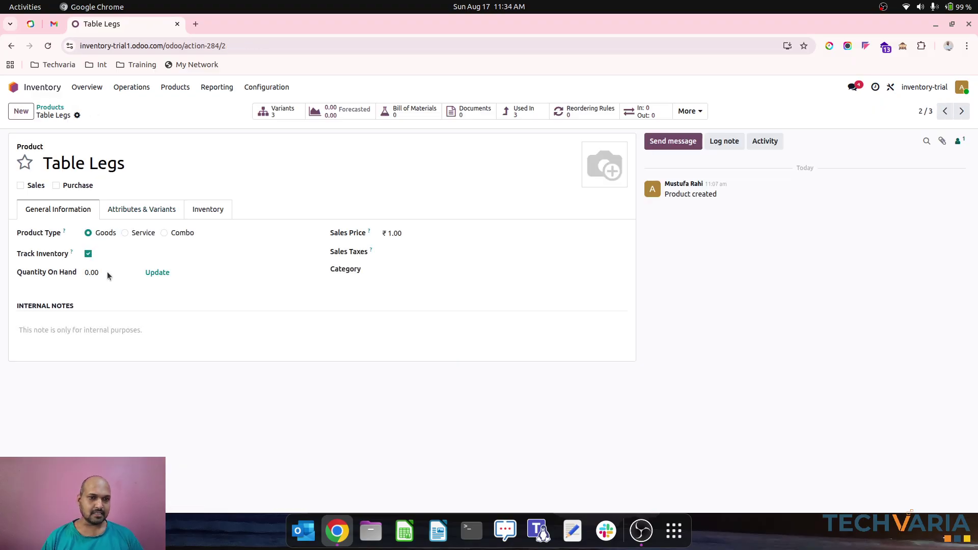
click(156, 272)
click(22, 111)
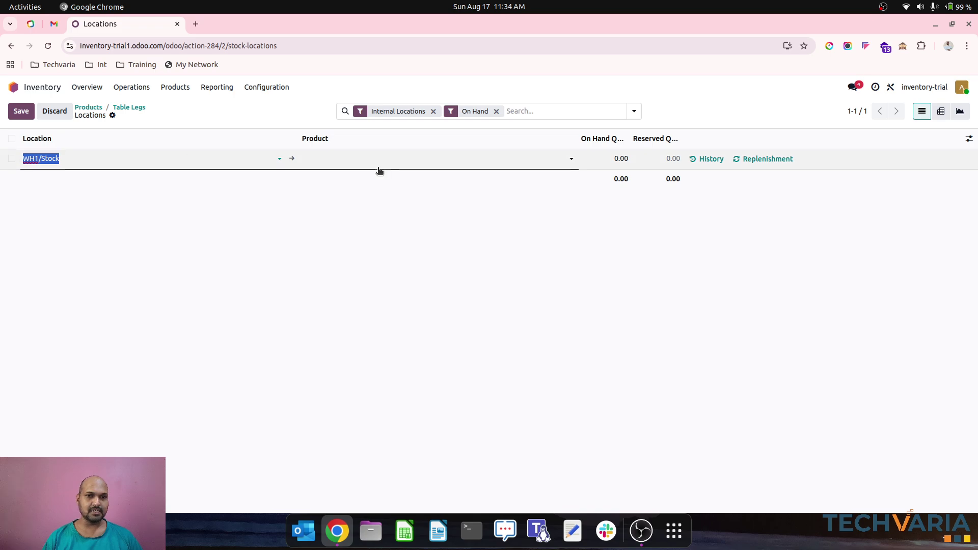
click(374, 158)
click(374, 176)
click(590, 158)
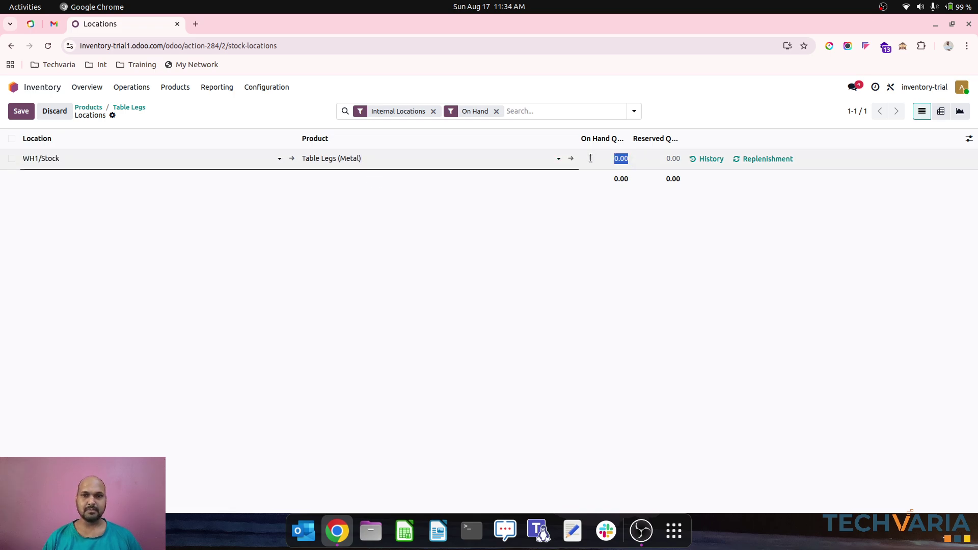
text(1000)
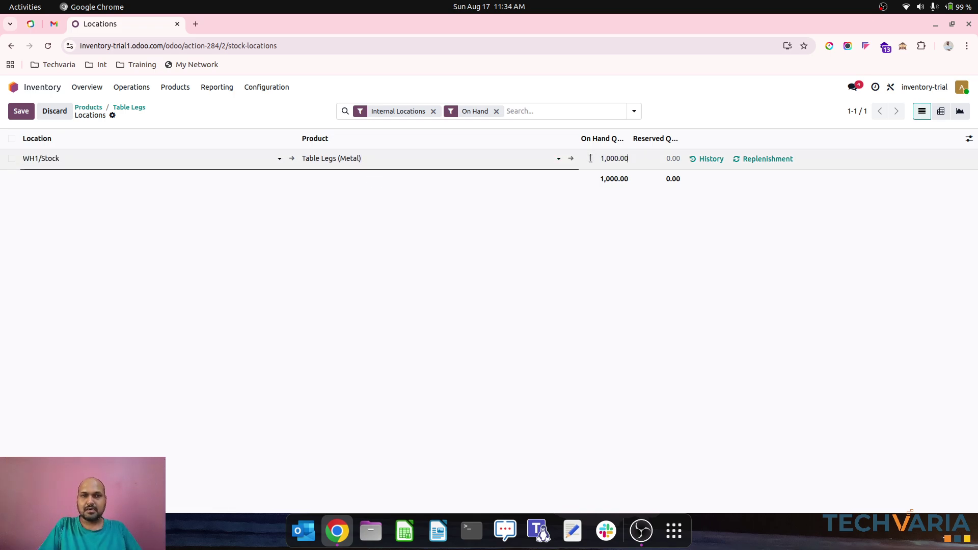
key(Return)
Step: Add an on-hand quantity of 1000 for Table Legs (Wooden) at WH1/Stock
key(Down)
key(Down)
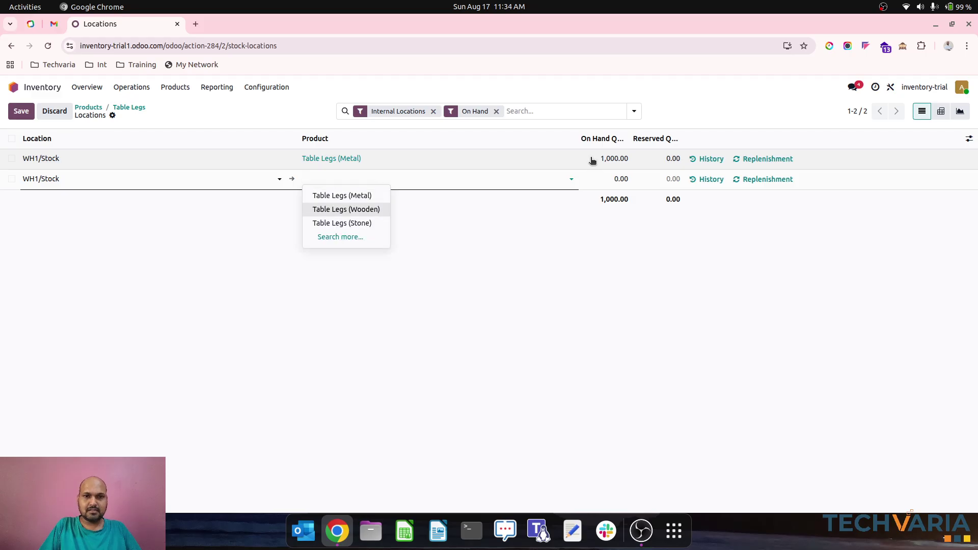
key(Tab)
text(10)
key(Return)
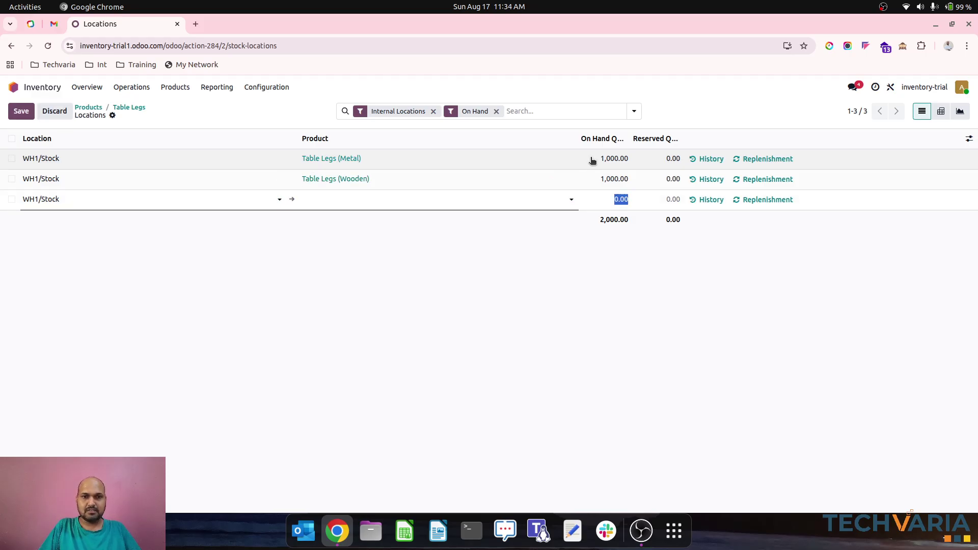
Step: Add an on-hand quantity of 1000 for Table Legs (Stone) at WH1/Stock and save the line
key(Down)
key(Down)
key(Down)
key(Tab)
text(1000)
key(Return)
click(428, 314)
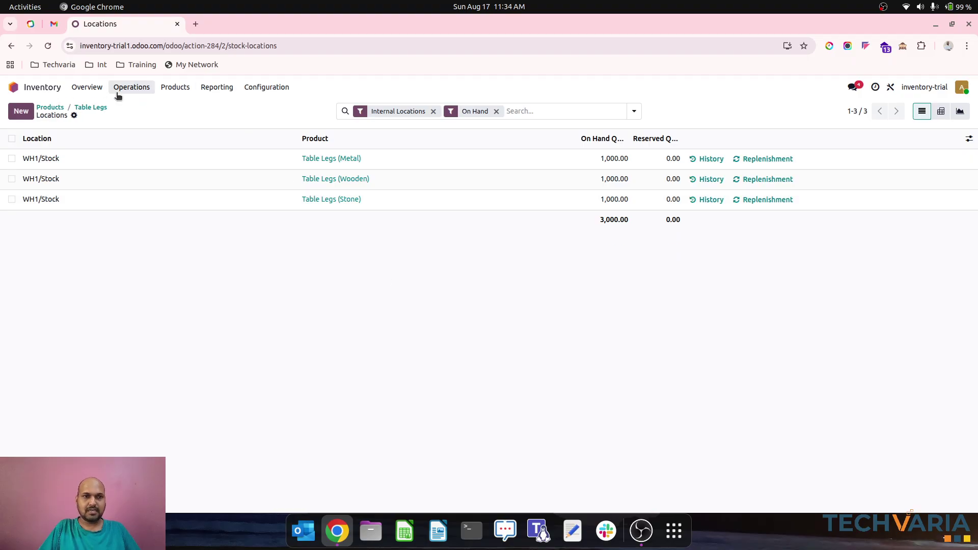
Step: Open the Table Top product's stock update and enter an on-hand quantity of 500 for Table Top (Metal) at WH1/Stock
click(96, 108)
click(49, 107)
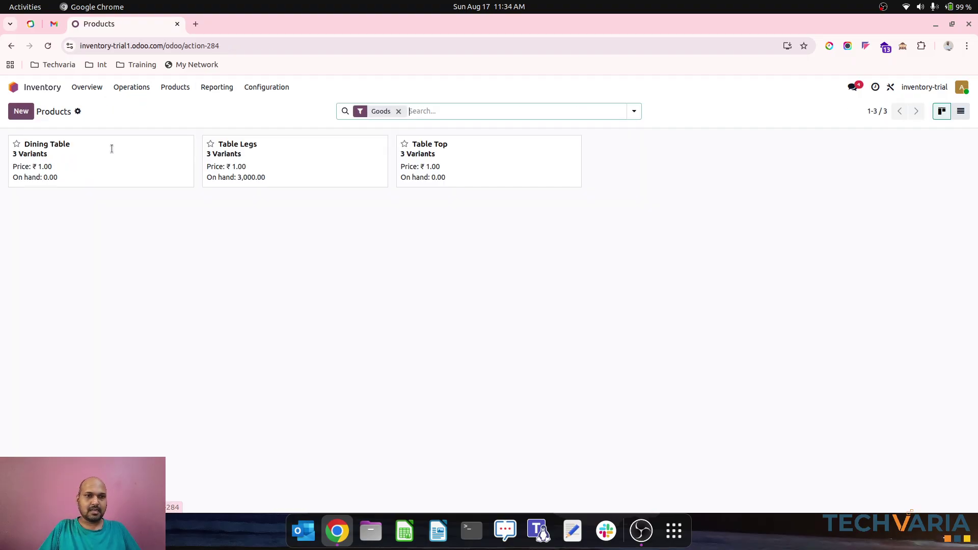
click(426, 162)
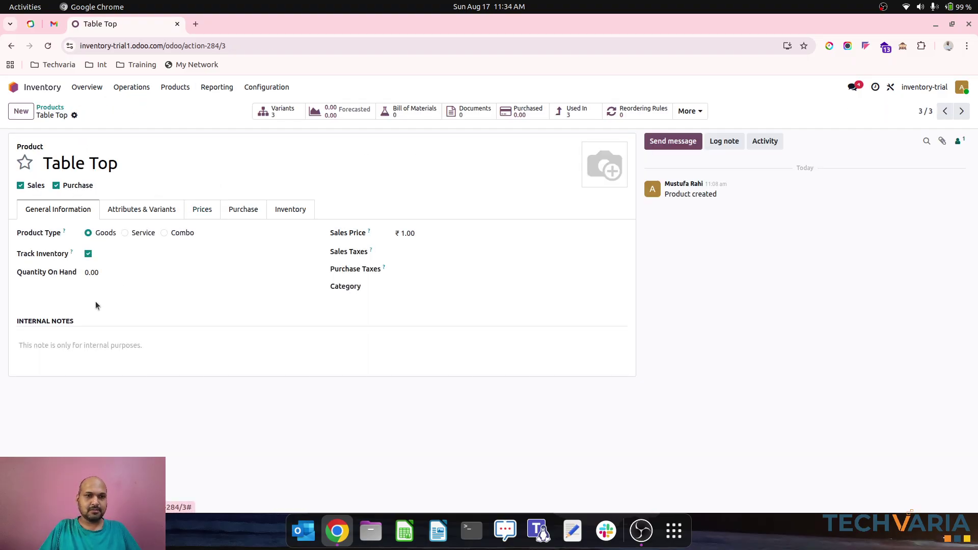
click(166, 274)
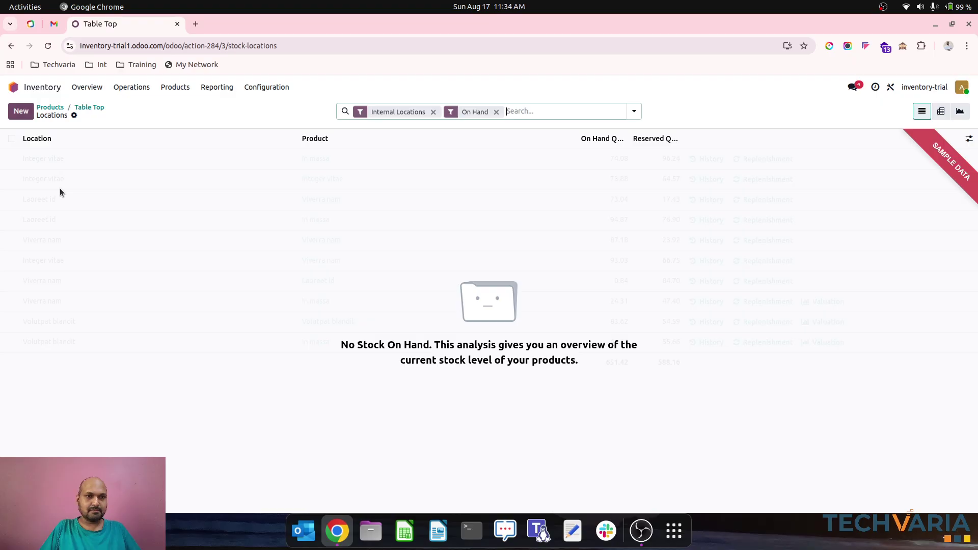
click(21, 111)
click(352, 160)
click(357, 176)
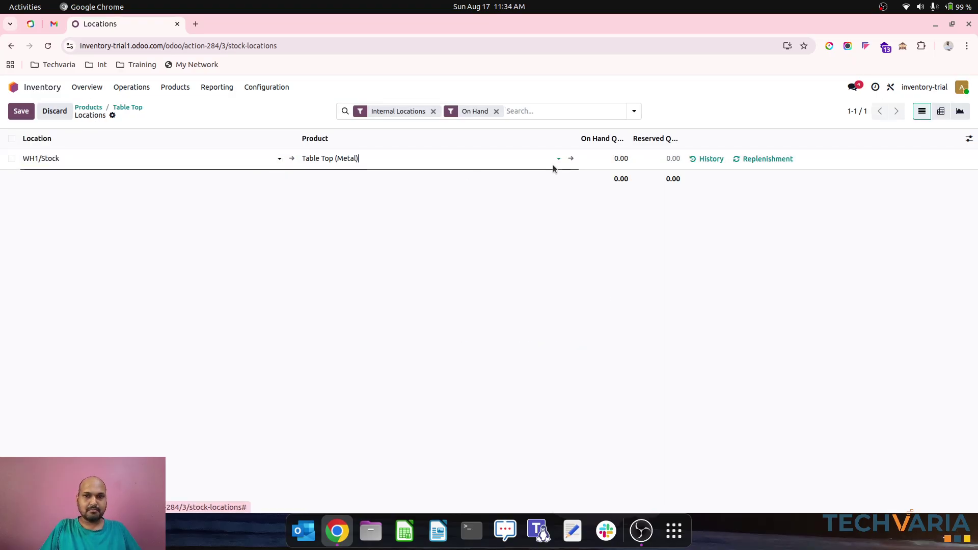
text(500)
key(Return)
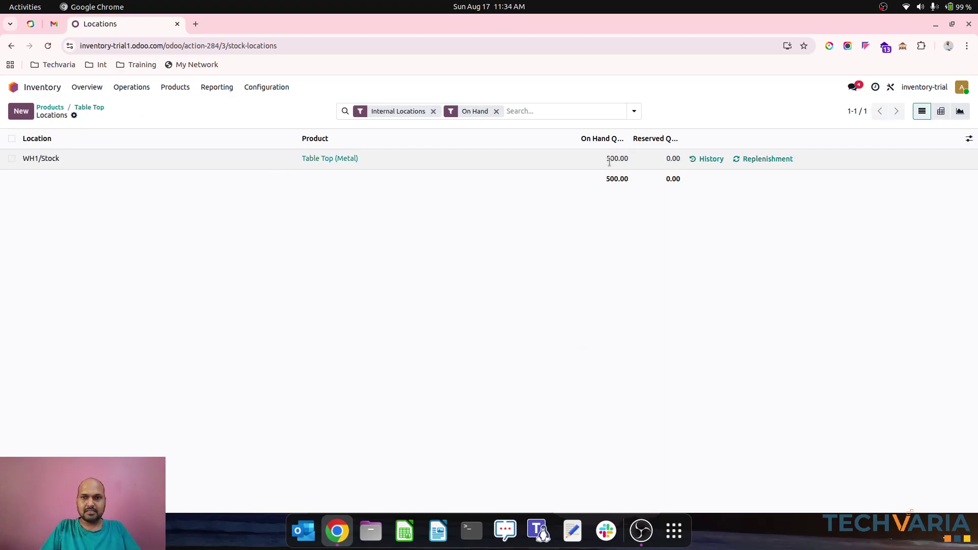
Step: Add on-hand quantities of 500 each for Table Top (Wooden) and Table Top (Stone) at WH1/Stock and save
key(Down)
key(Tab)
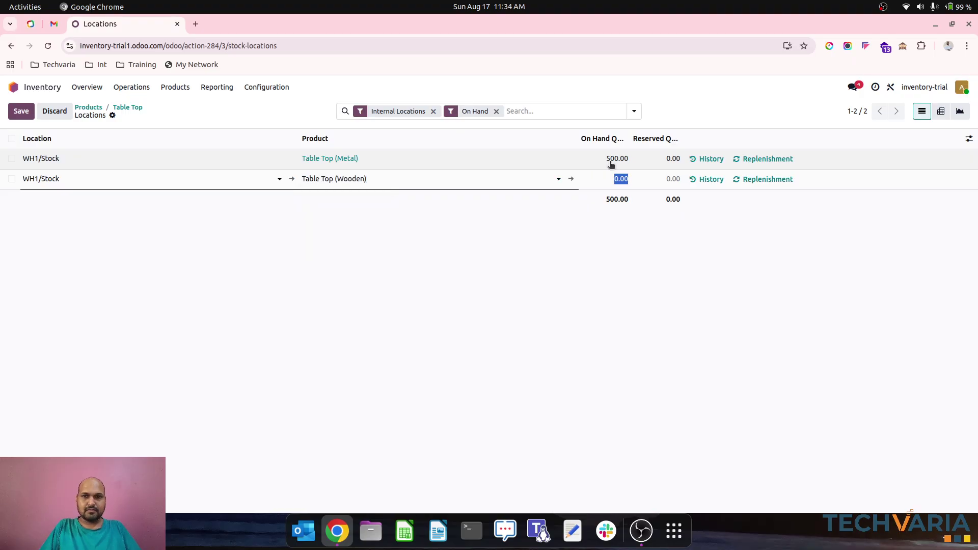
key(Return)
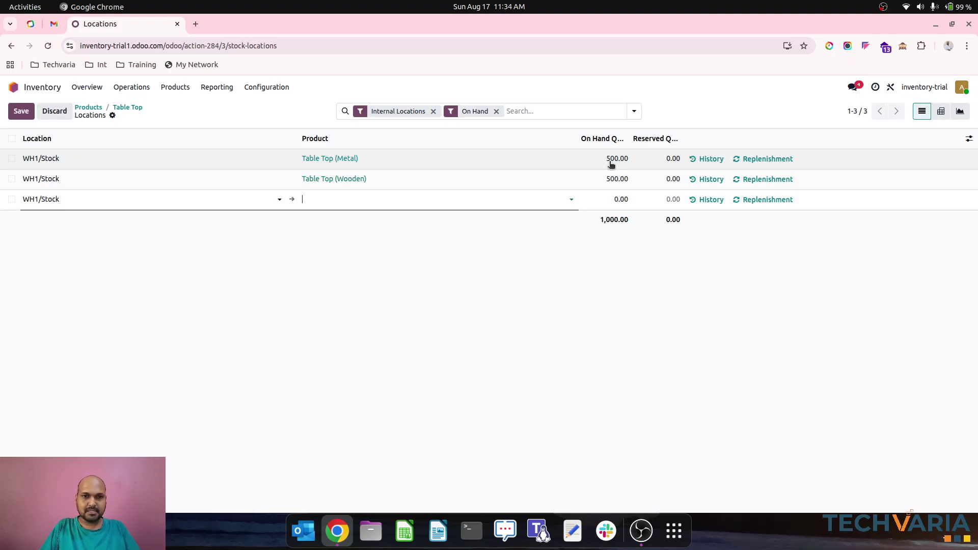
key(Down)
key(Down)
key(Tab)
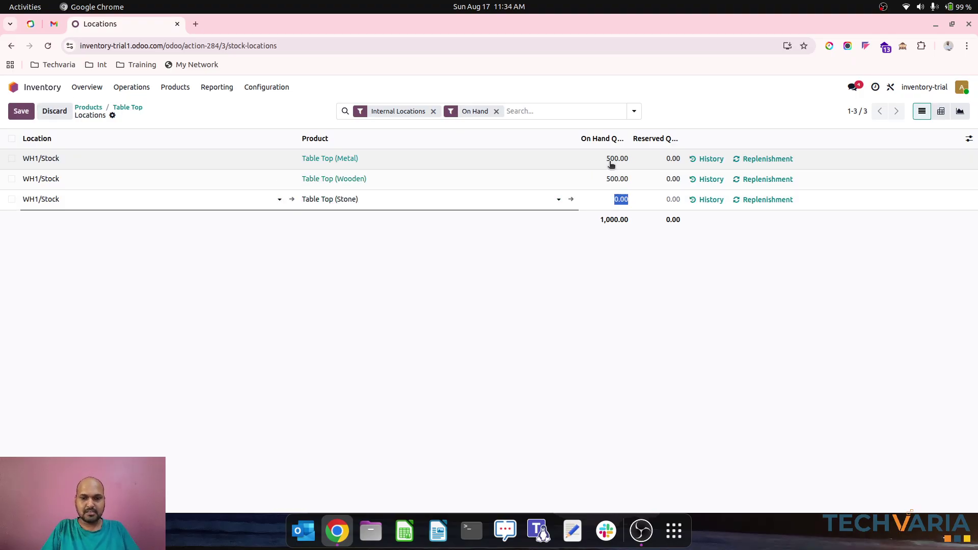
click(559, 253)
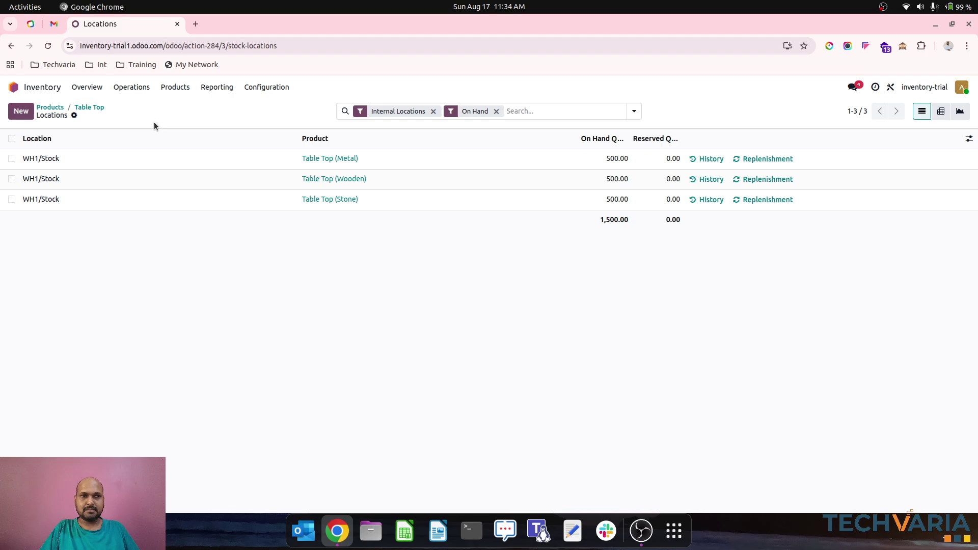
Step: Check the routes on the Dining Table product and open the inventory overview
click(88, 111)
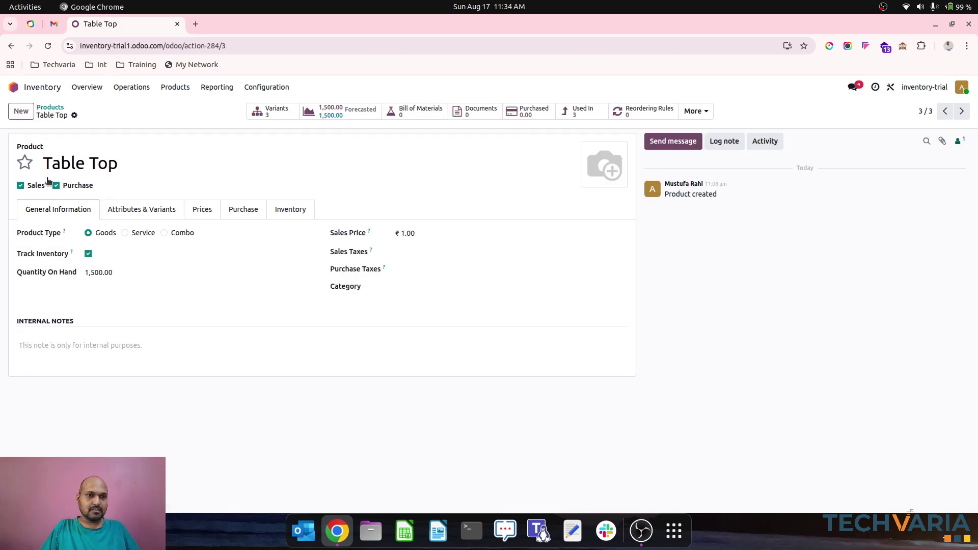
click(49, 108)
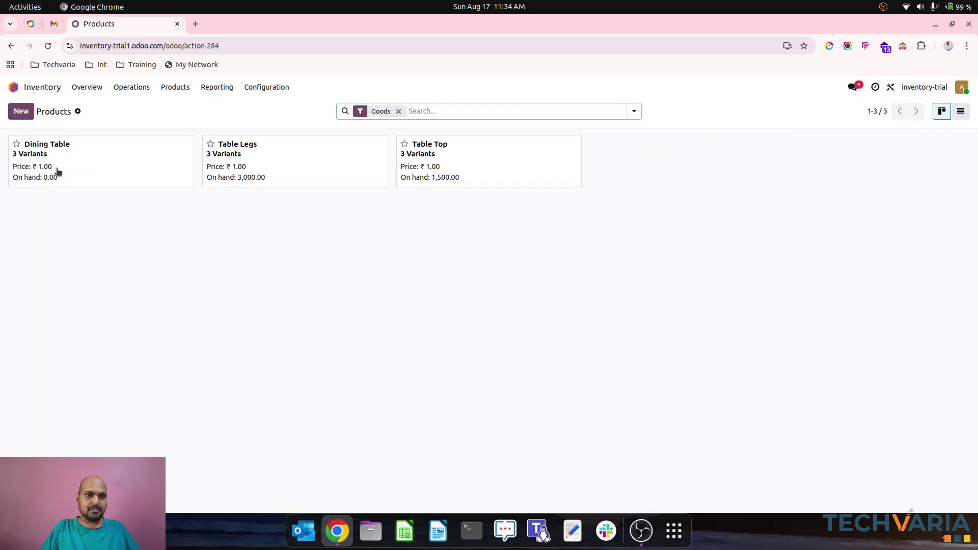
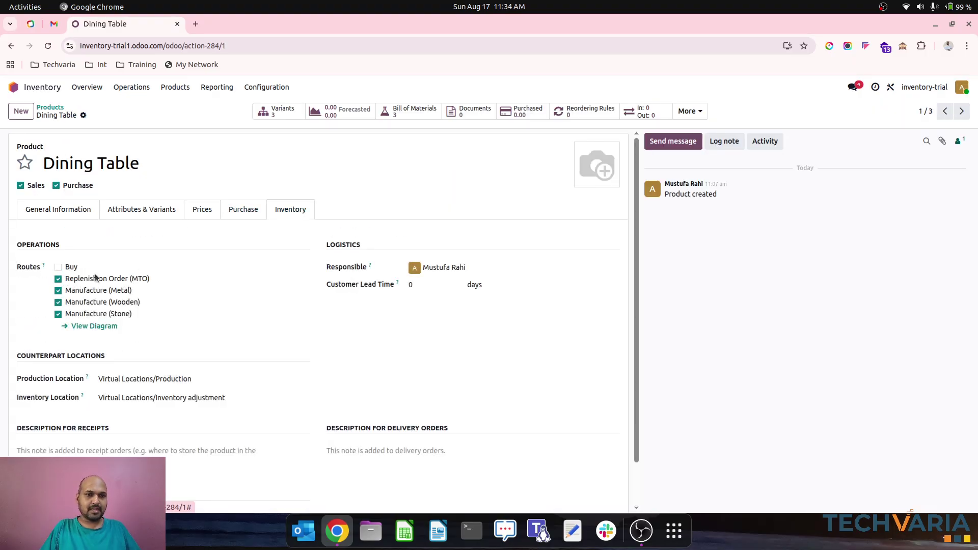
click(49, 108)
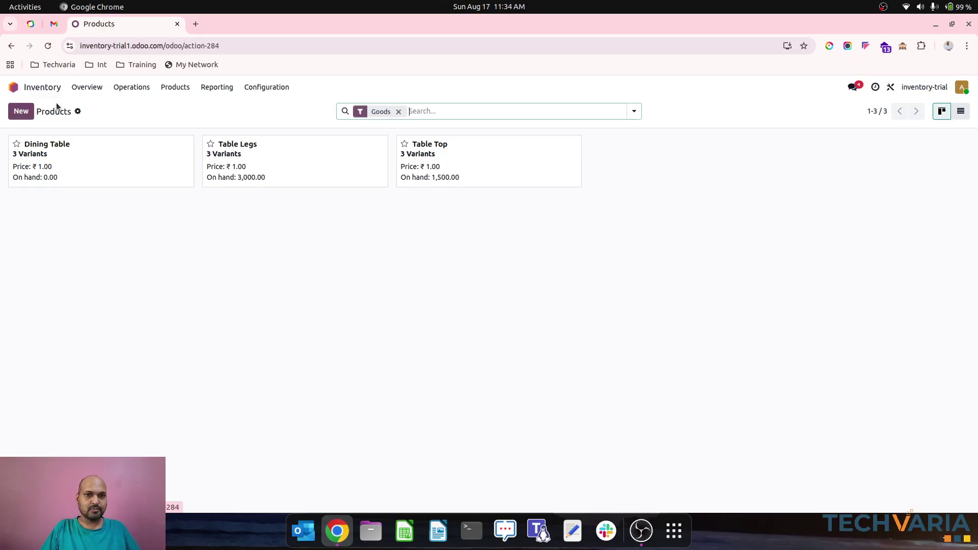
click(72, 88)
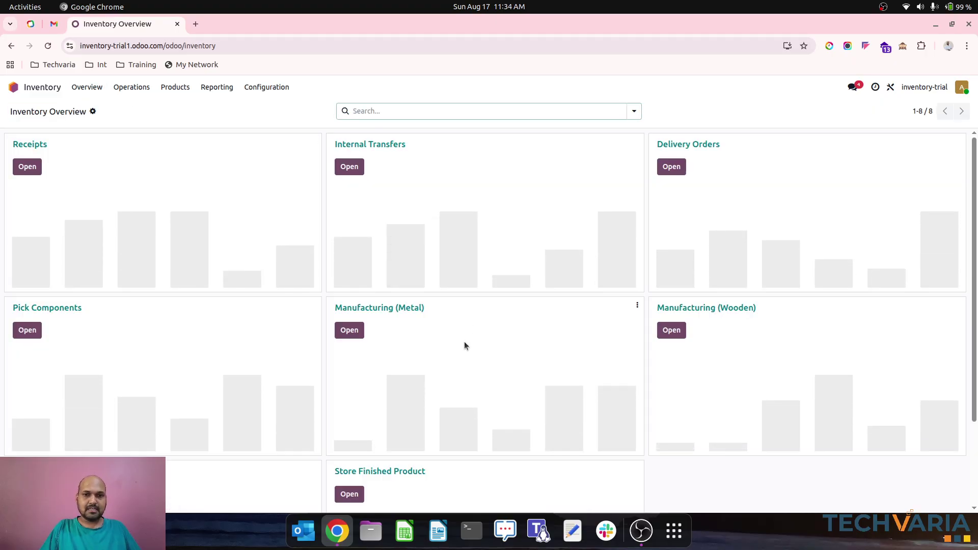
Step: Install the Sales app from the Apps list and accept the pricing plan change
scroll(464, 341, down, 2)
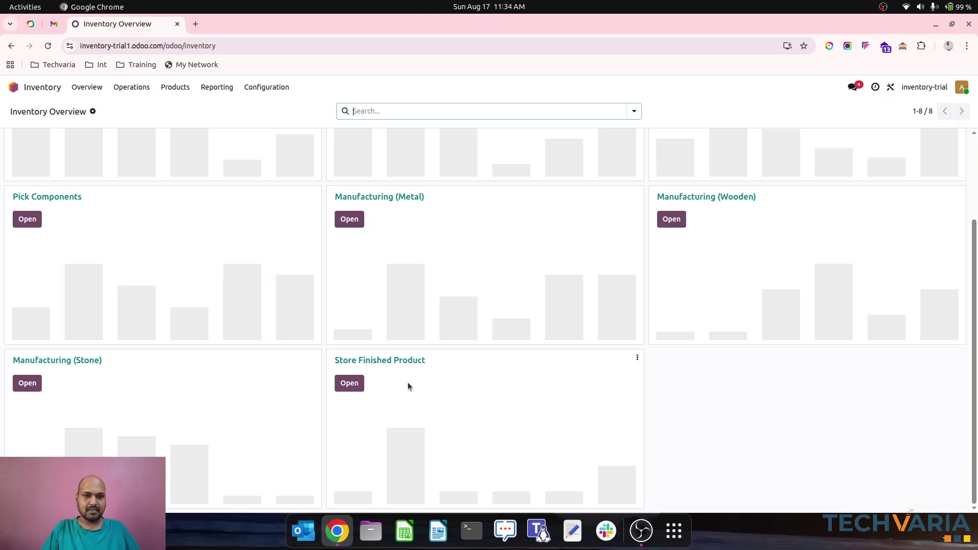
scroll(407, 382, up, 2)
click(13, 87)
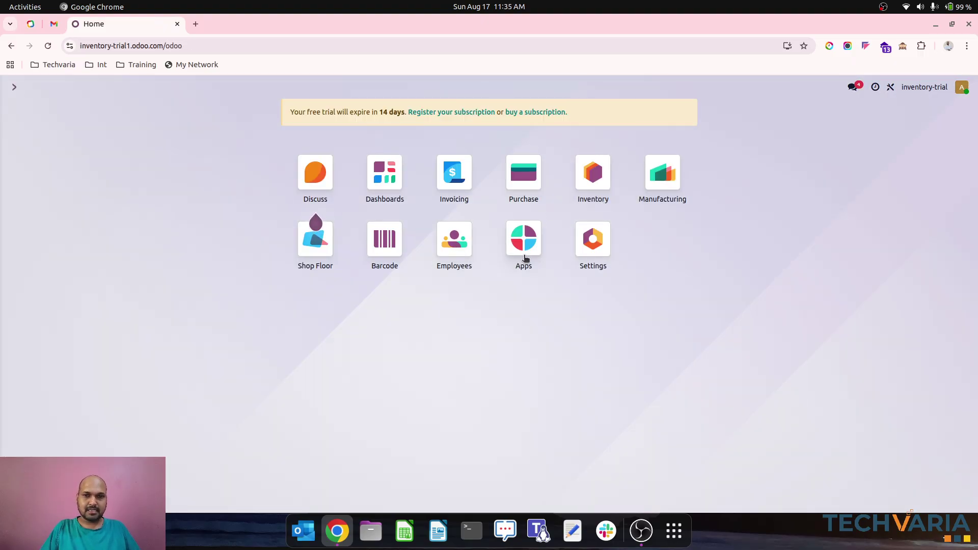
click(523, 239)
click(174, 173)
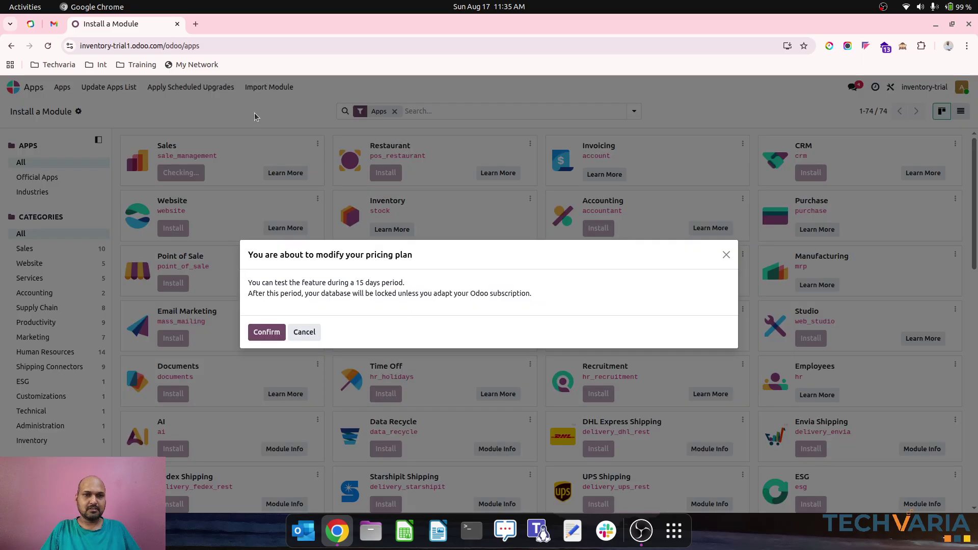
click(264, 330)
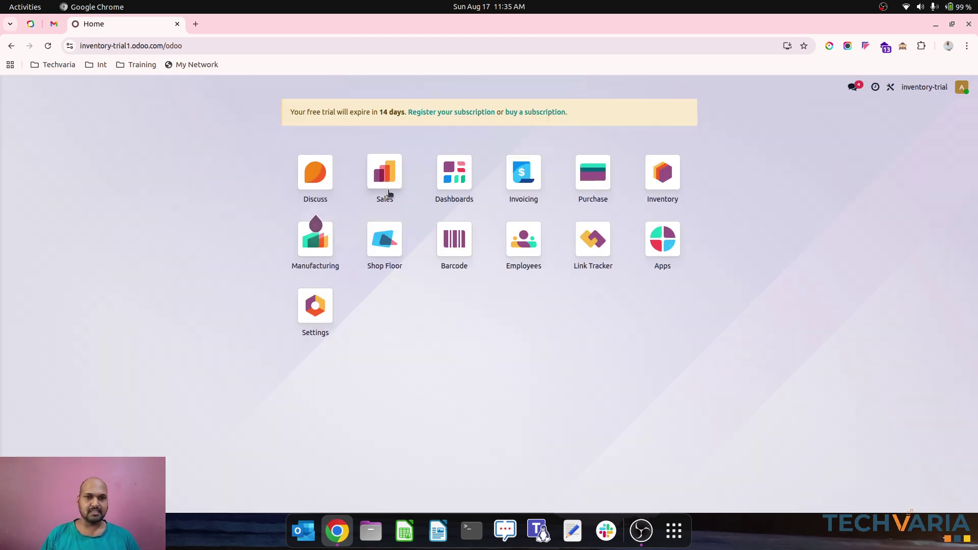
Step: Start a new sales quotation and create Customer1 as its customer
key(Return)
click(20, 111)
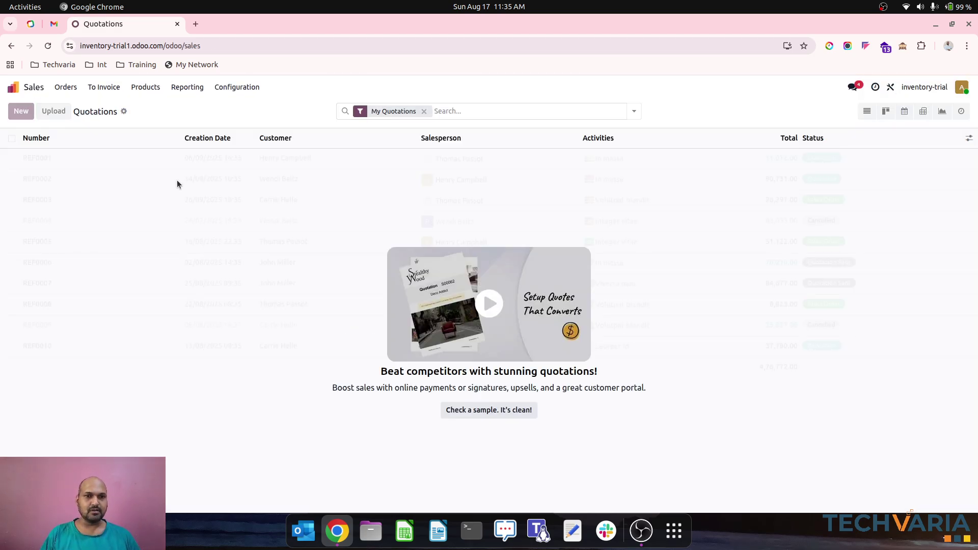
click(173, 197)
text(Customer1)
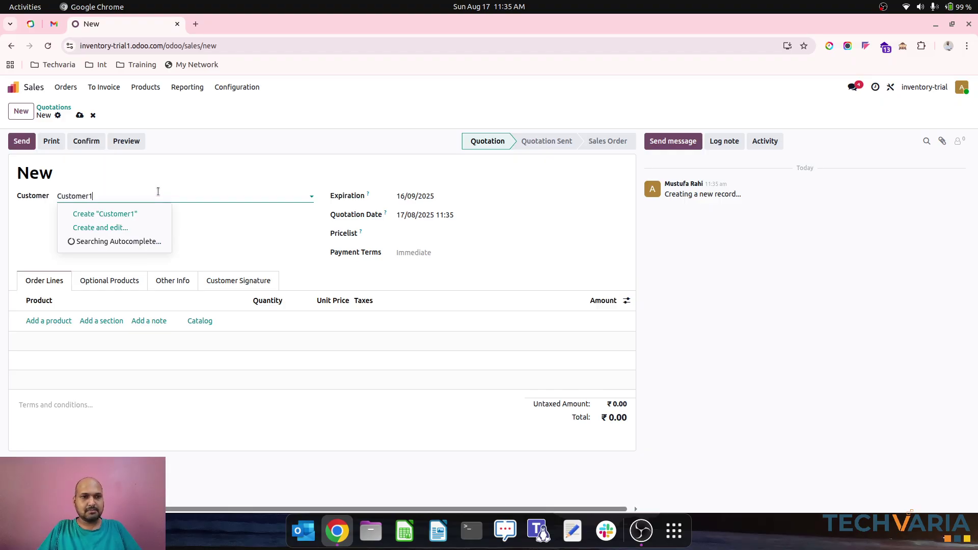
click(118, 214)
Step: Add 2 units of Dining Table (Metal) to the quotation from the product catalog and confirm the order
click(199, 325)
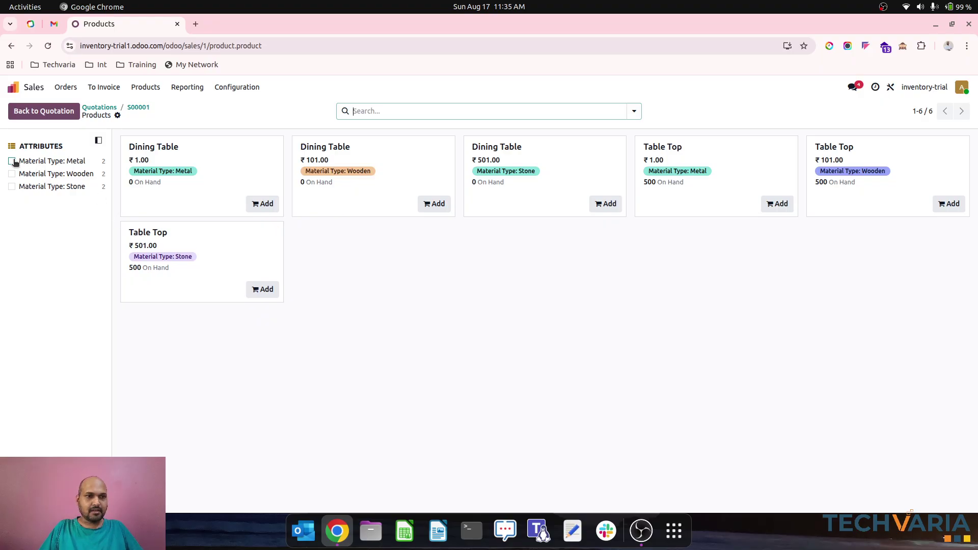
click(12, 161)
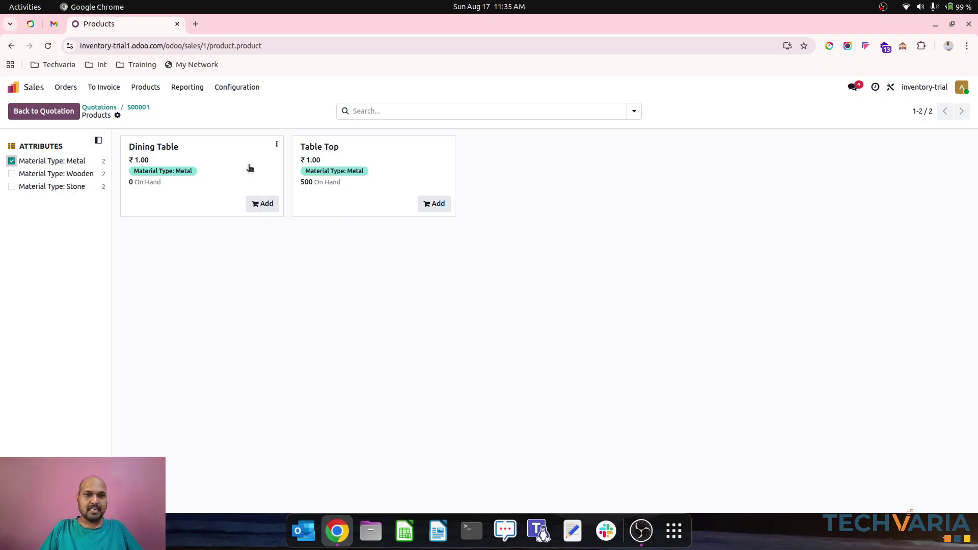
click(265, 206)
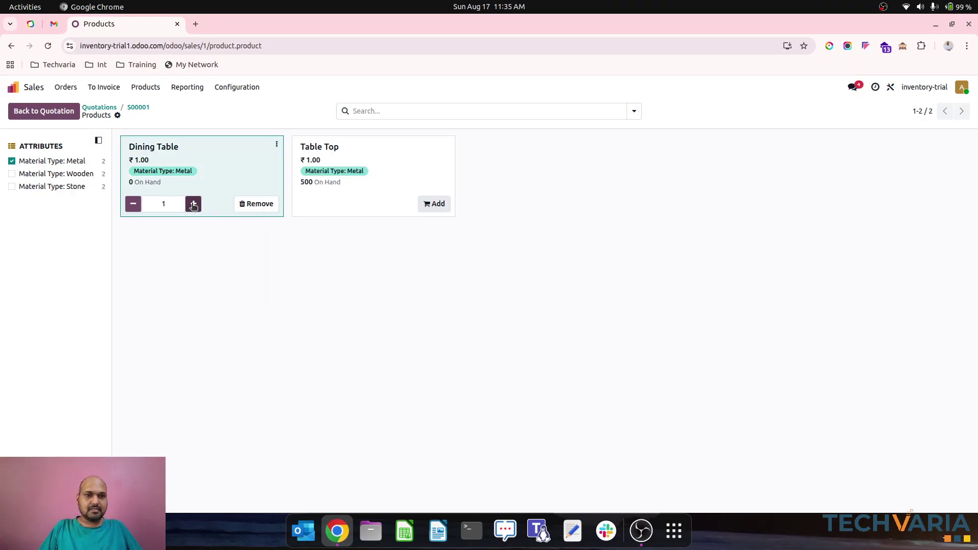
click(134, 108)
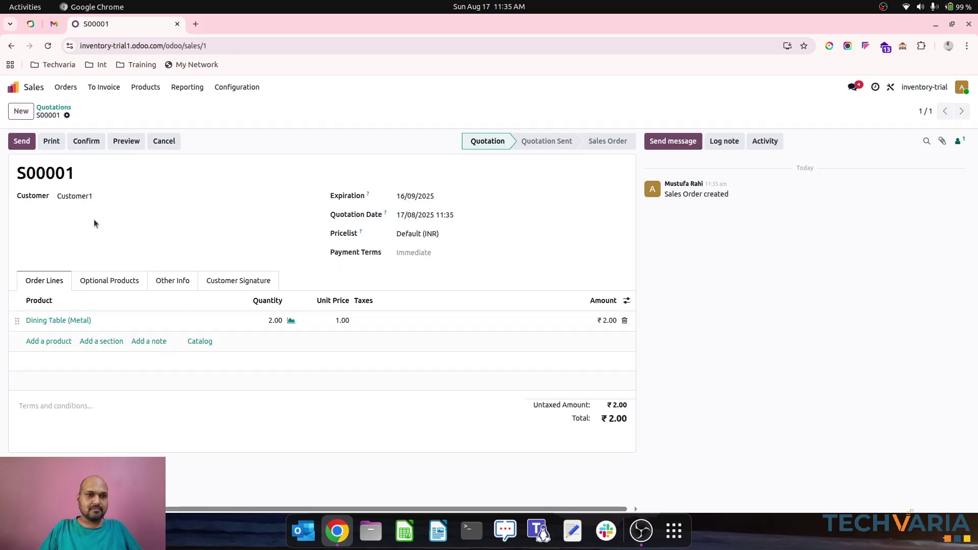
click(86, 141)
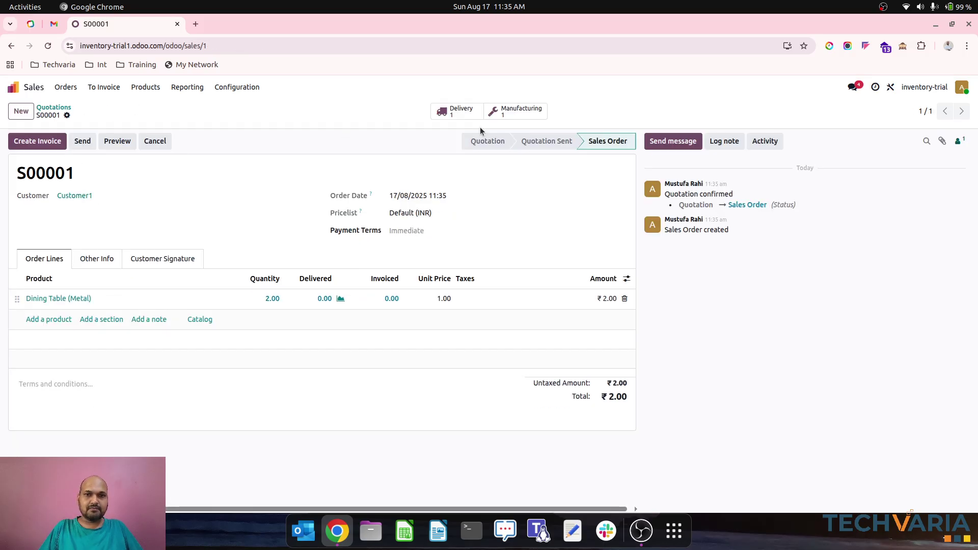
Step: Check the operation type, locations and components of the metal table's manufacturing order, and return to the sales order
click(514, 112)
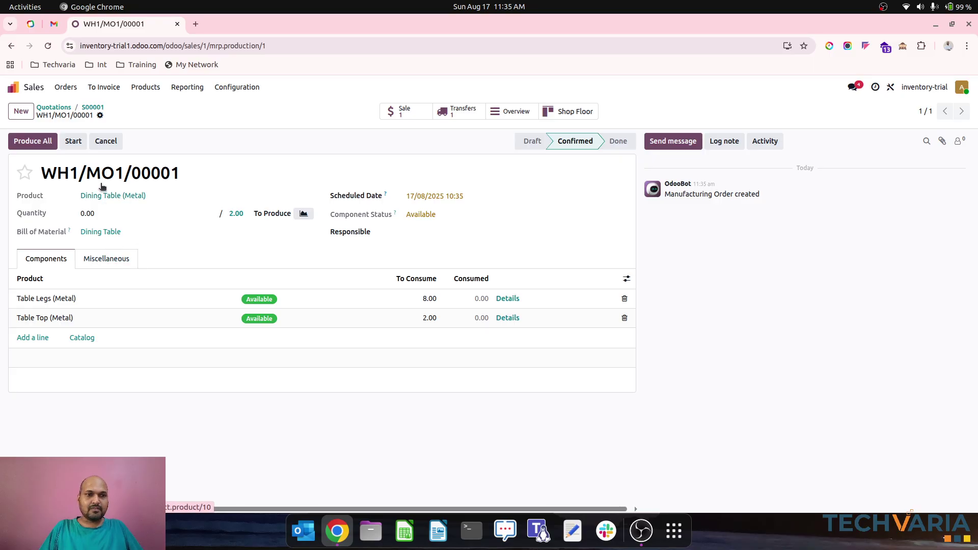
click(116, 260)
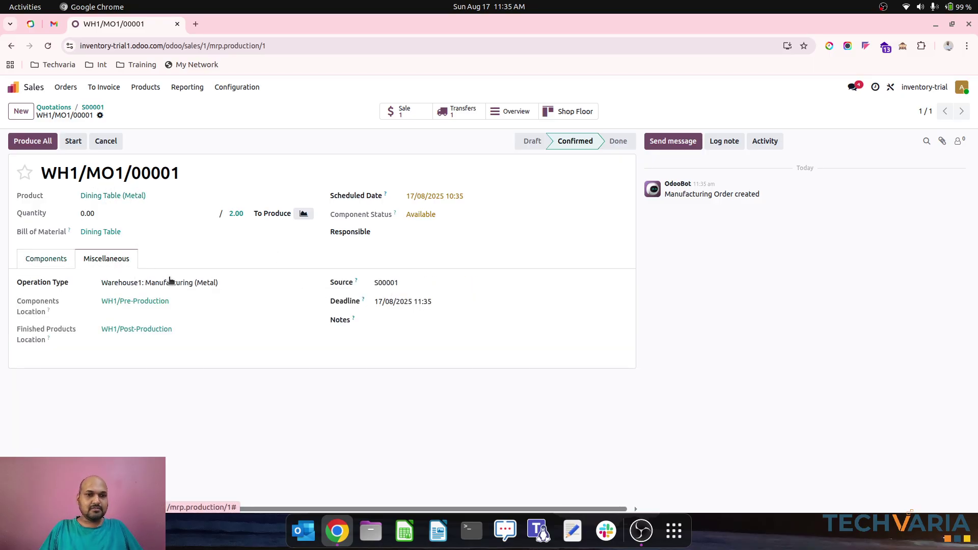
click(31, 258)
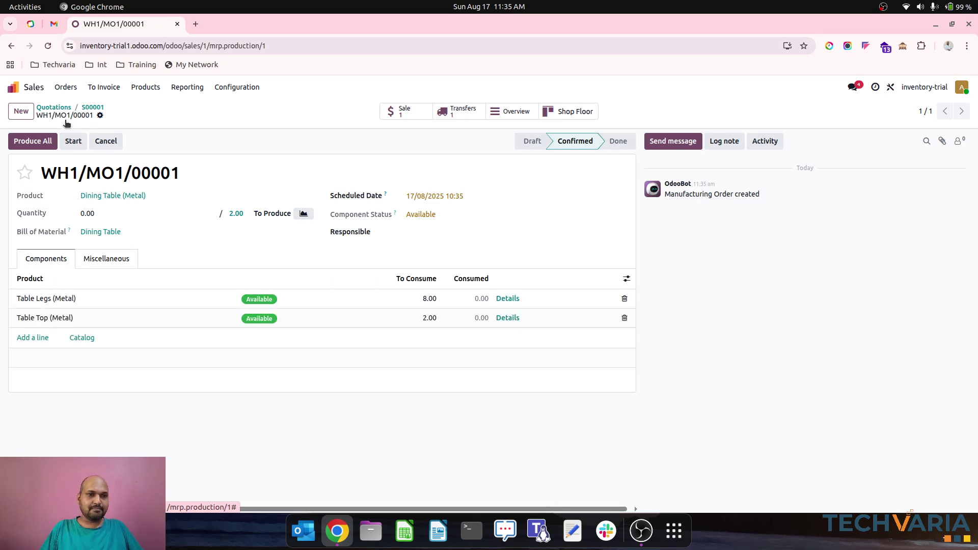
click(93, 107)
Step: Start another quotation from the quotations list and create Customer2 as its customer
click(53, 106)
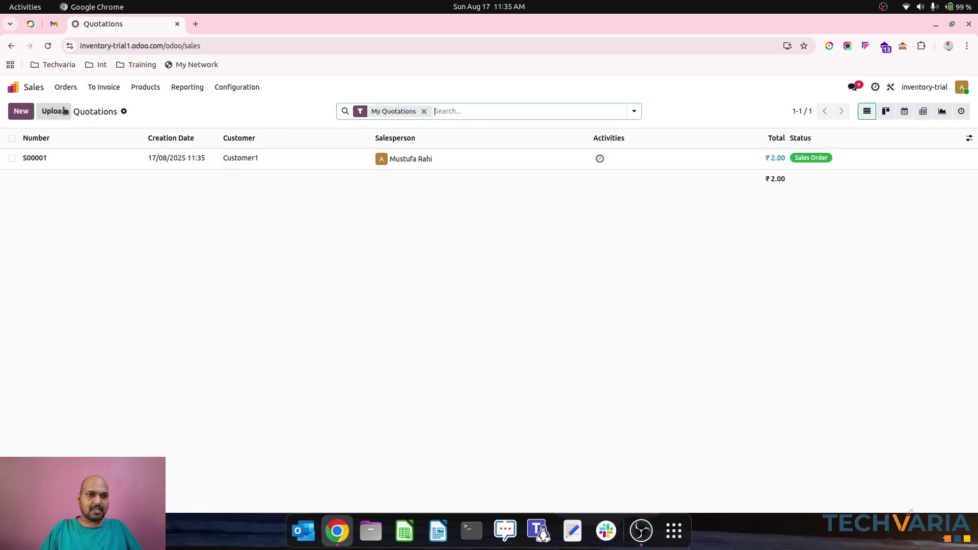
click(21, 112)
text(Customer2)
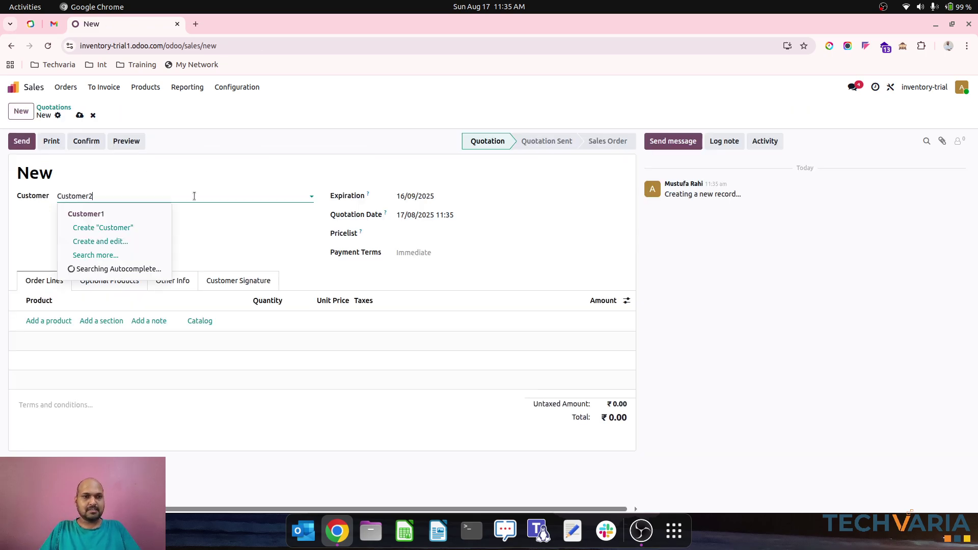
click(144, 209)
Step: Add 3 units of Dining Table (Wooden) to the quotation from the product catalog and confirm the order
click(196, 321)
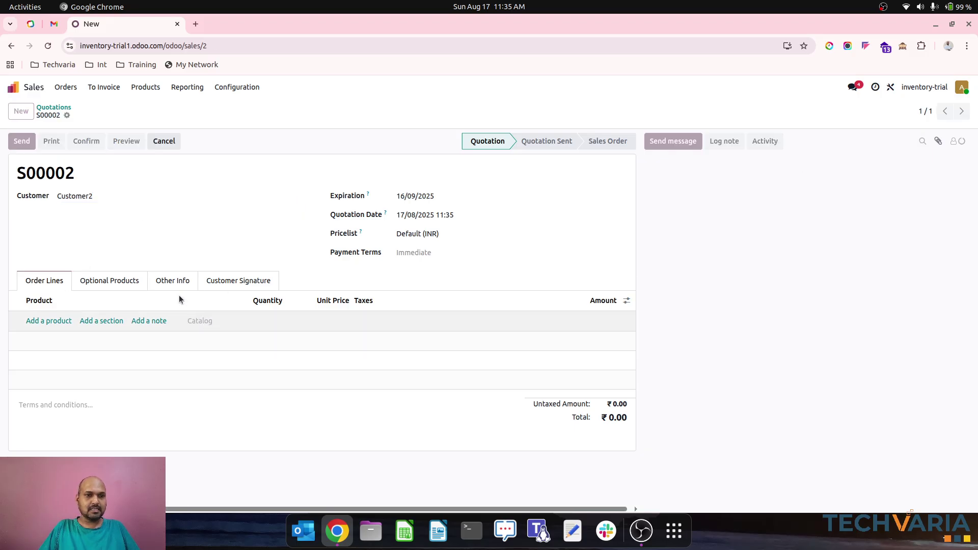
click(12, 174)
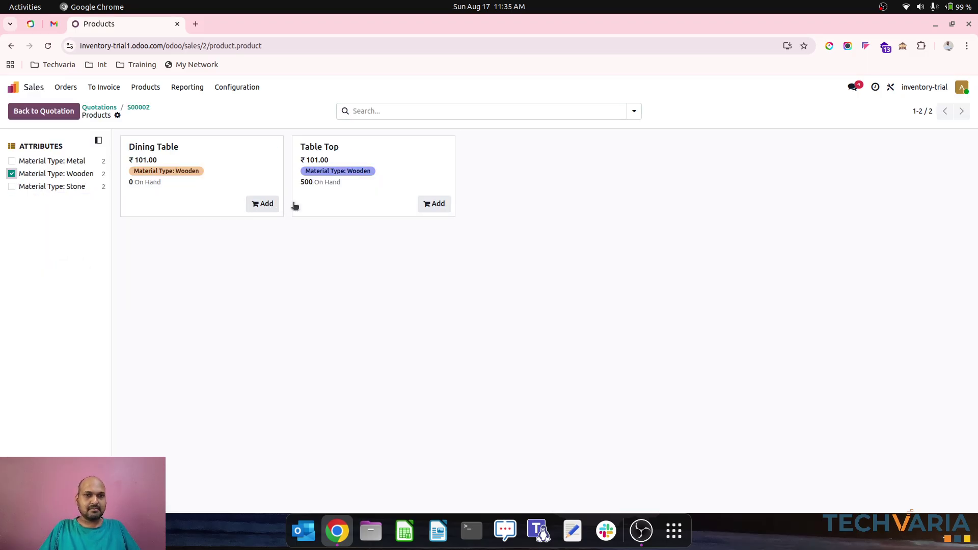
click(262, 204)
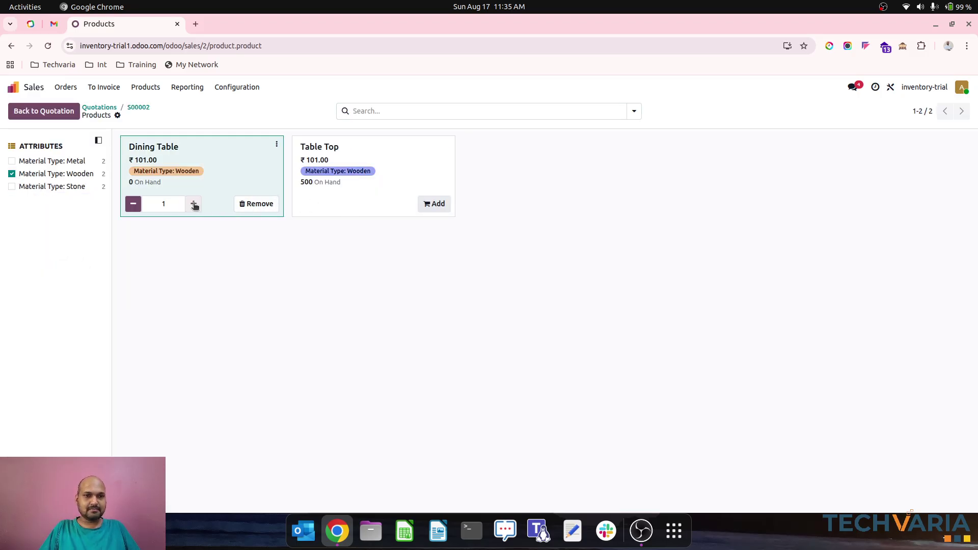
click(133, 108)
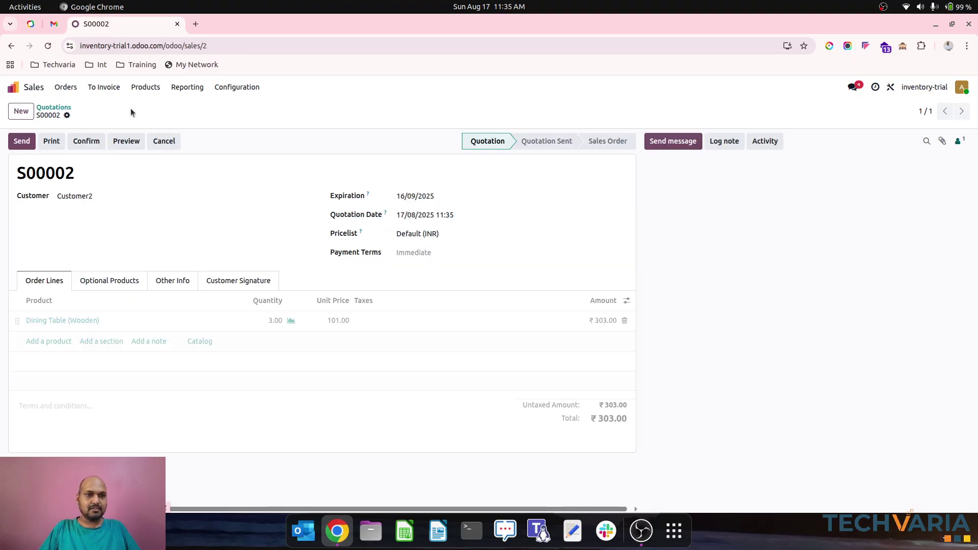
click(80, 142)
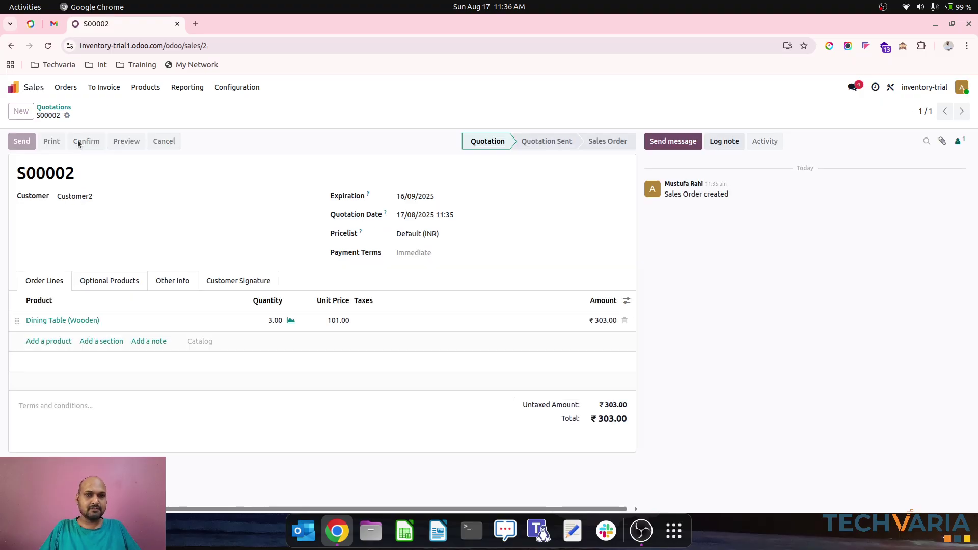
Step: Check the operation type and locations of the wooden table's manufacturing order, and return to the sales order
click(516, 112)
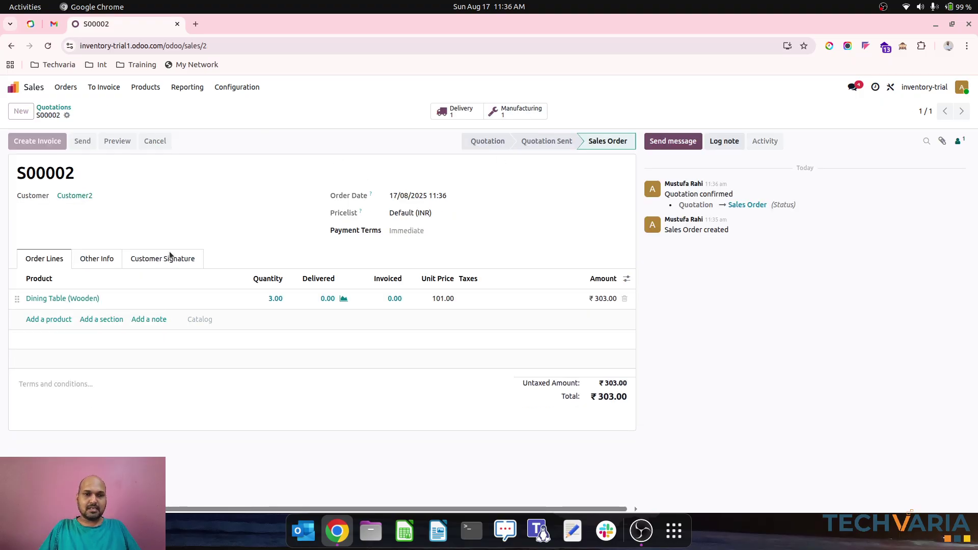
click(105, 258)
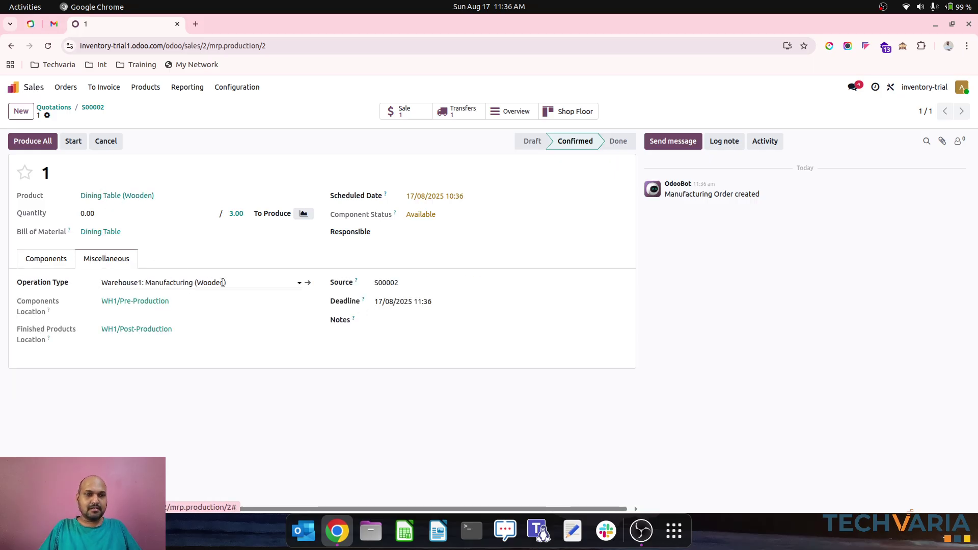
click(91, 107)
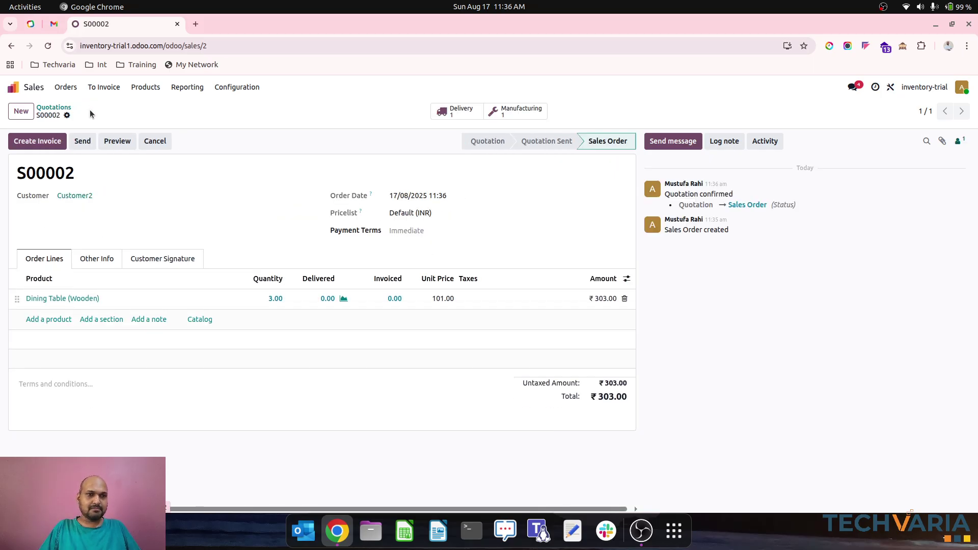
Step: Start a third quotation from the quotations list and create Customer3 as its customer
click(54, 108)
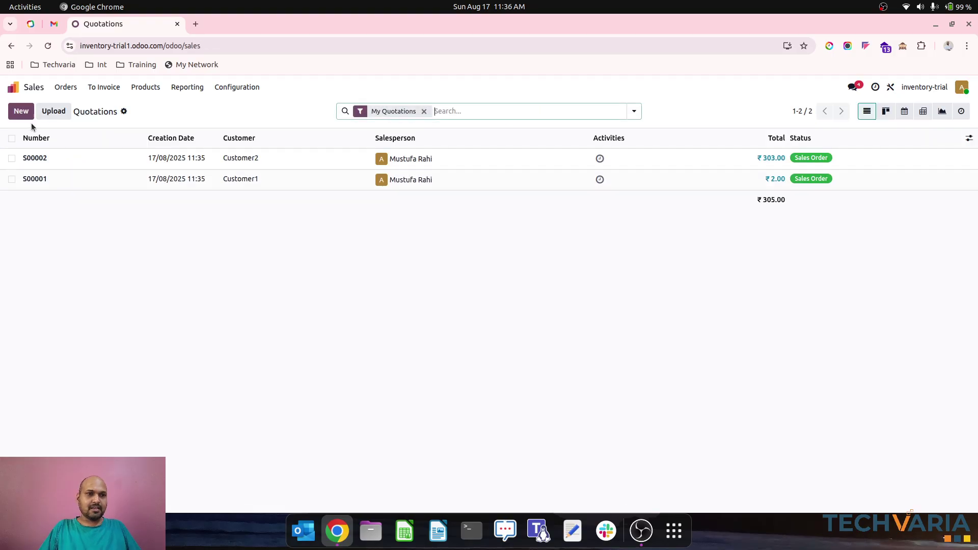
click(21, 110)
text(Customer3)
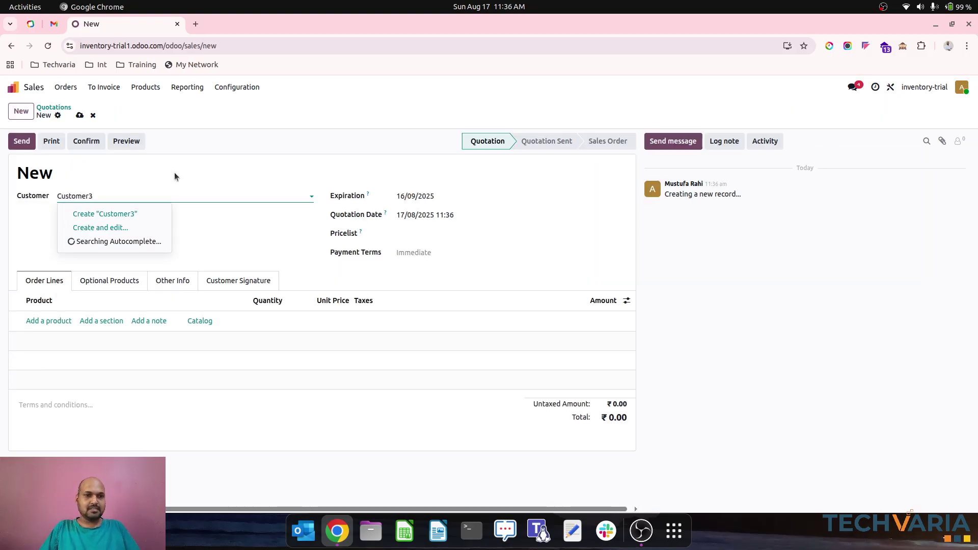
click(152, 215)
Step: Add 5 units of Dining Table (Stone) to the quotation from the product catalog and try to confirm the order
click(199, 321)
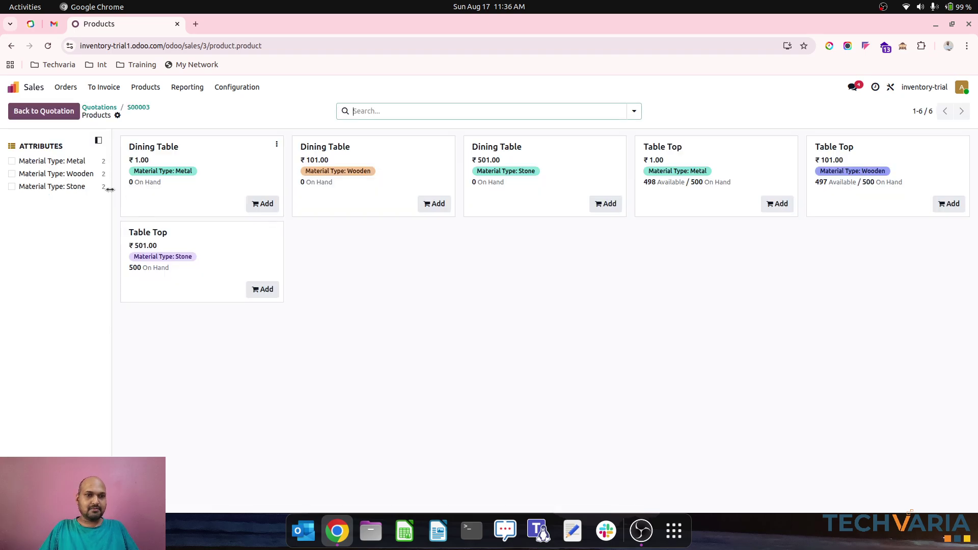
click(81, 188)
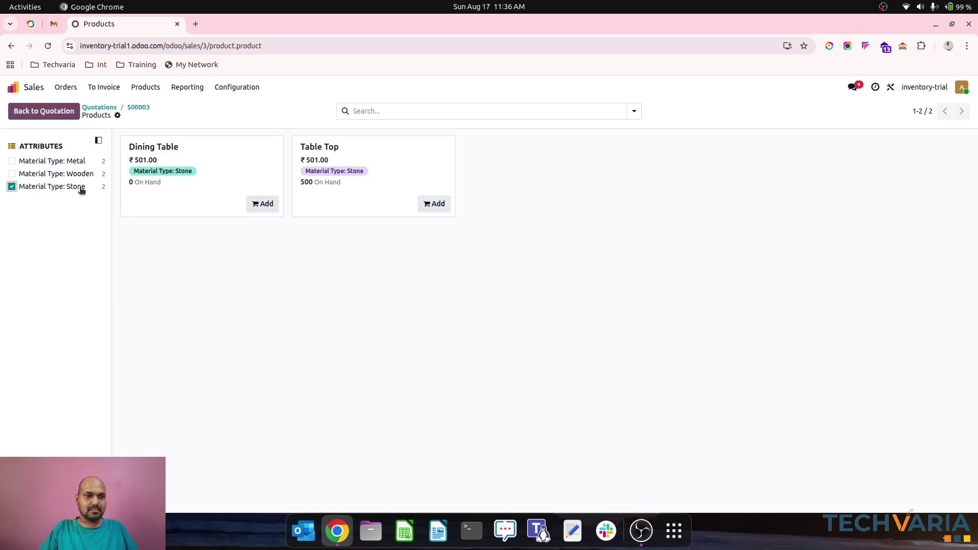
click(249, 204)
click(196, 206)
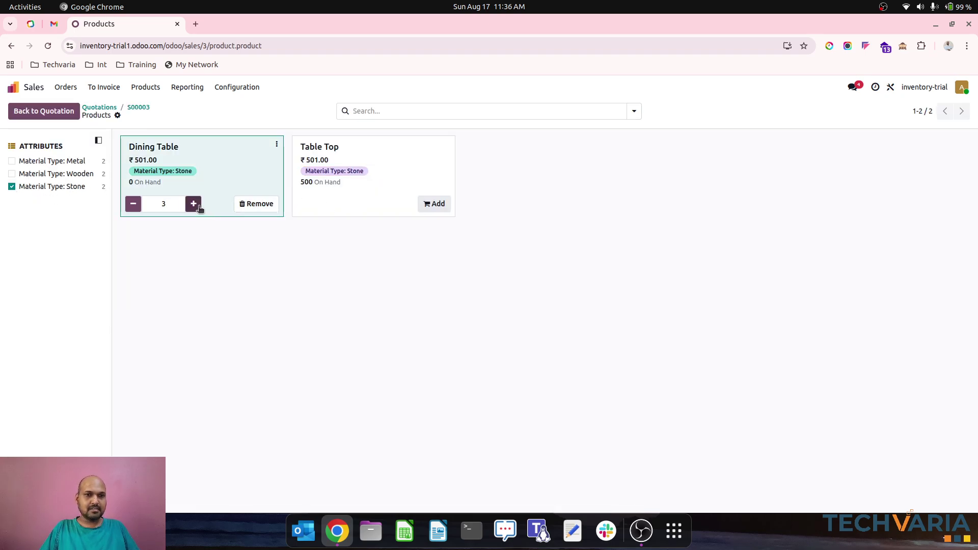
click(106, 107)
click(72, 160)
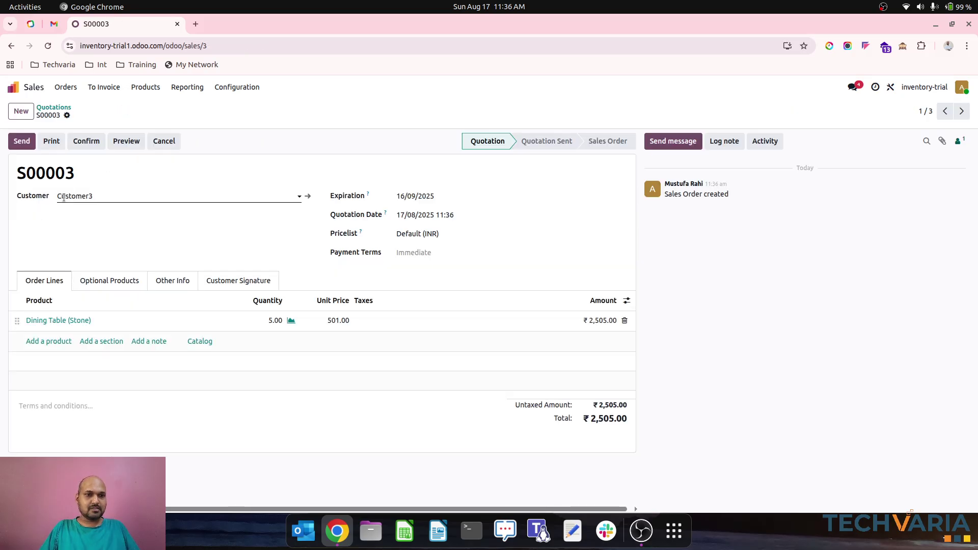
click(86, 141)
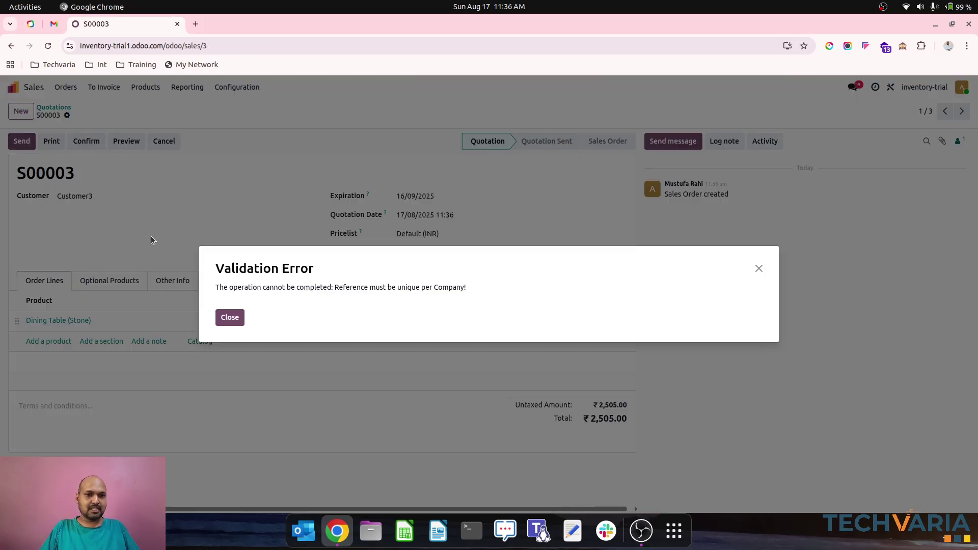
click(227, 318)
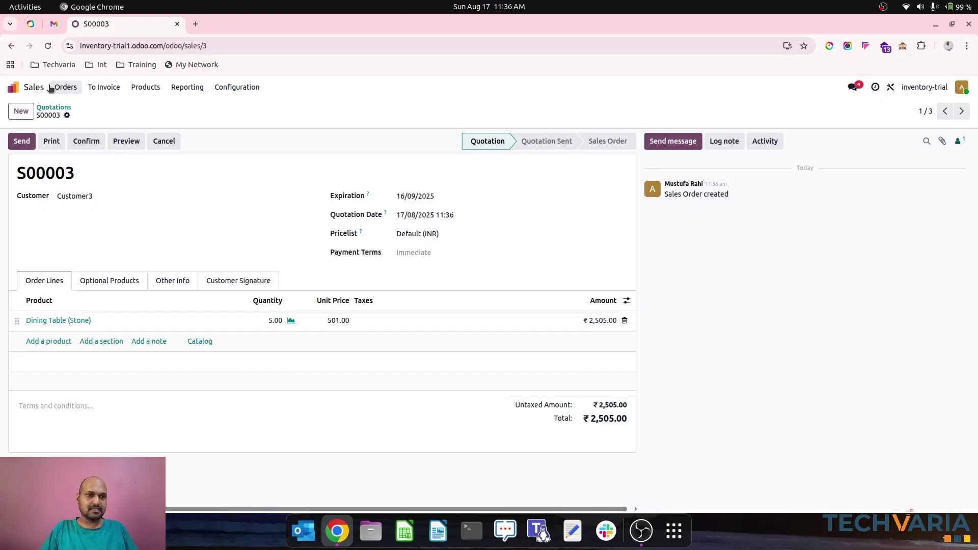
Step: Open the reference sequence of the Manufacturing (Stone) operation type and set its prefix to MO3
click(12, 87)
text(oper)
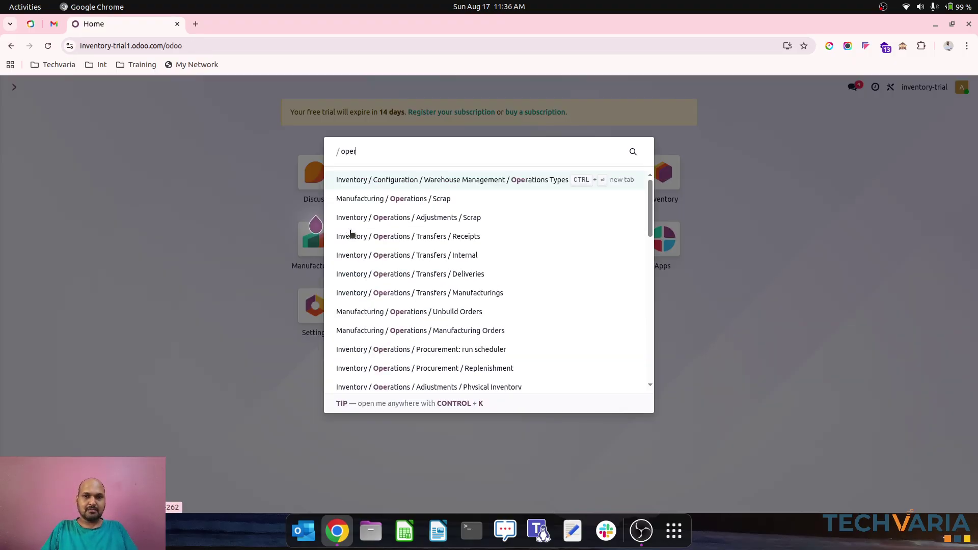
key(Return)
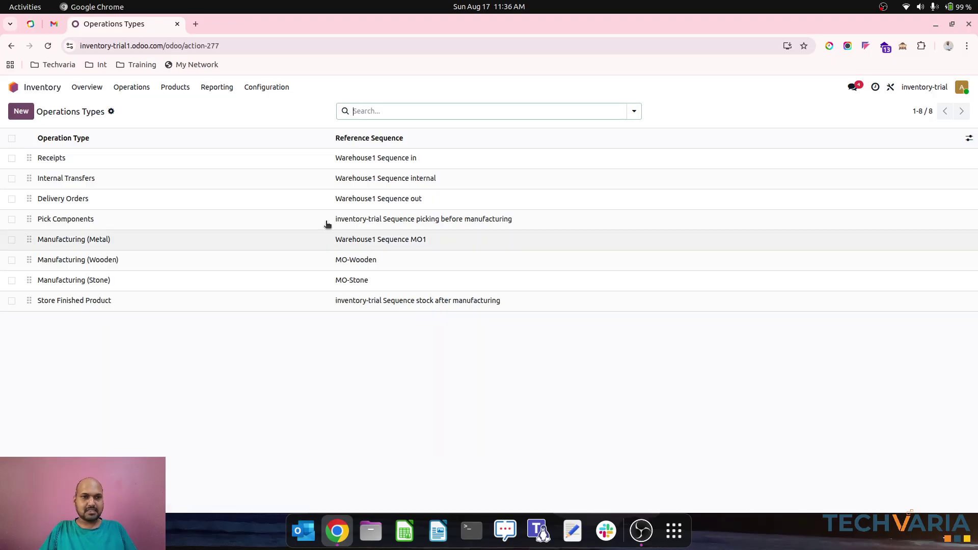
click(225, 283)
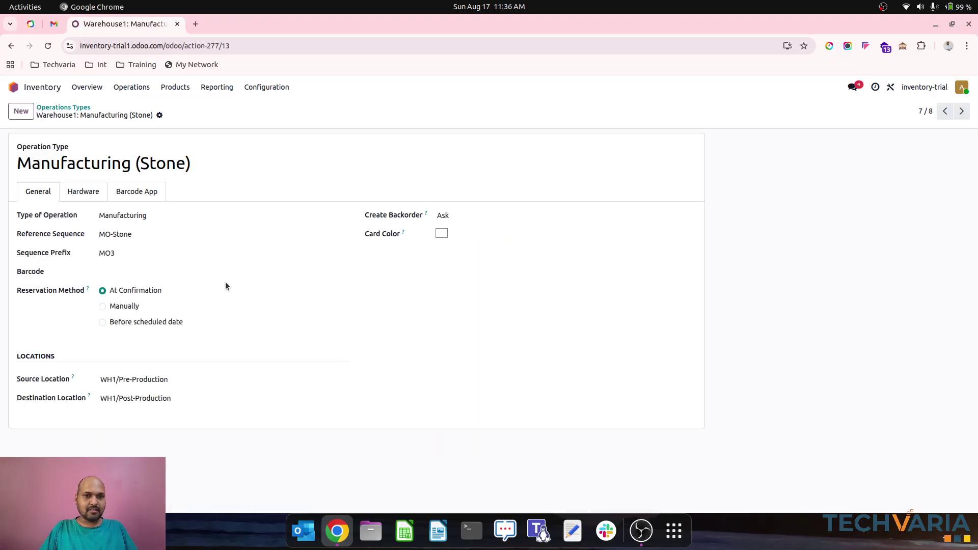
click(151, 233)
click(171, 230)
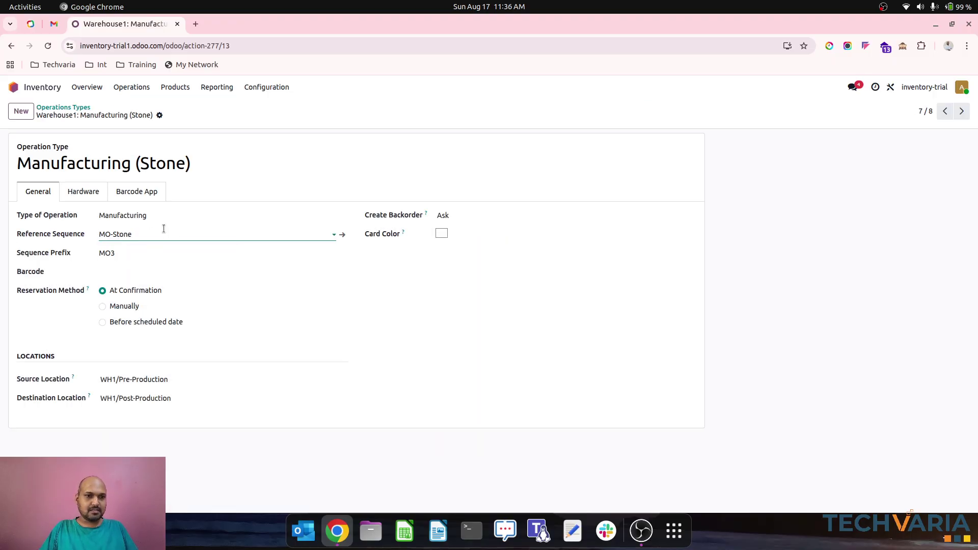
click(343, 235)
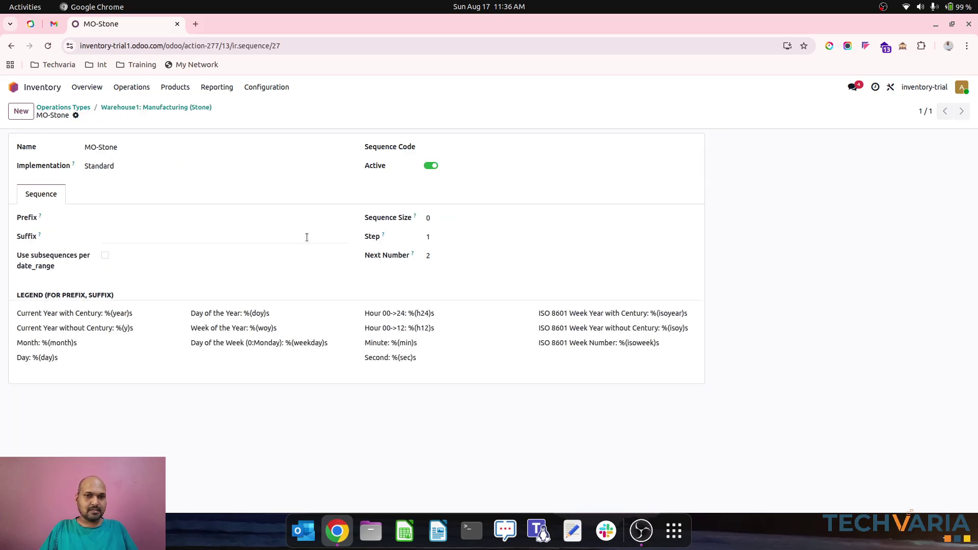
click(138, 215)
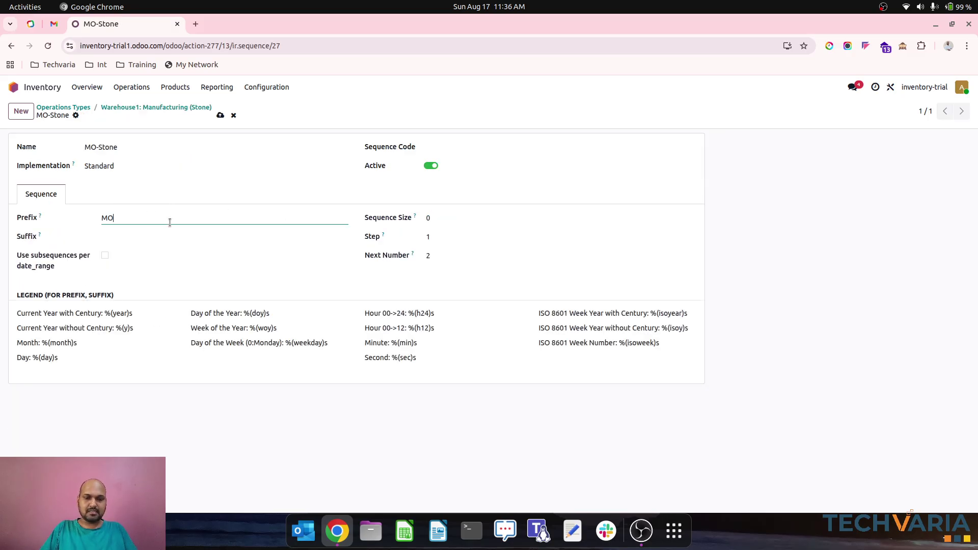
text(MO3)
click(188, 108)
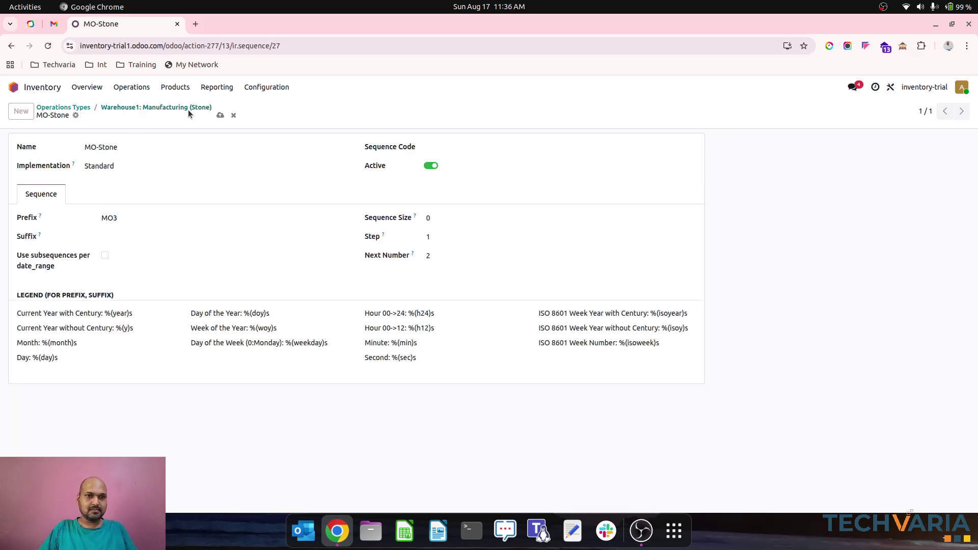
Step: Set the prefix of the Manufacturing (Wooden) operation type's reference sequence to MO2 and save it
click(71, 108)
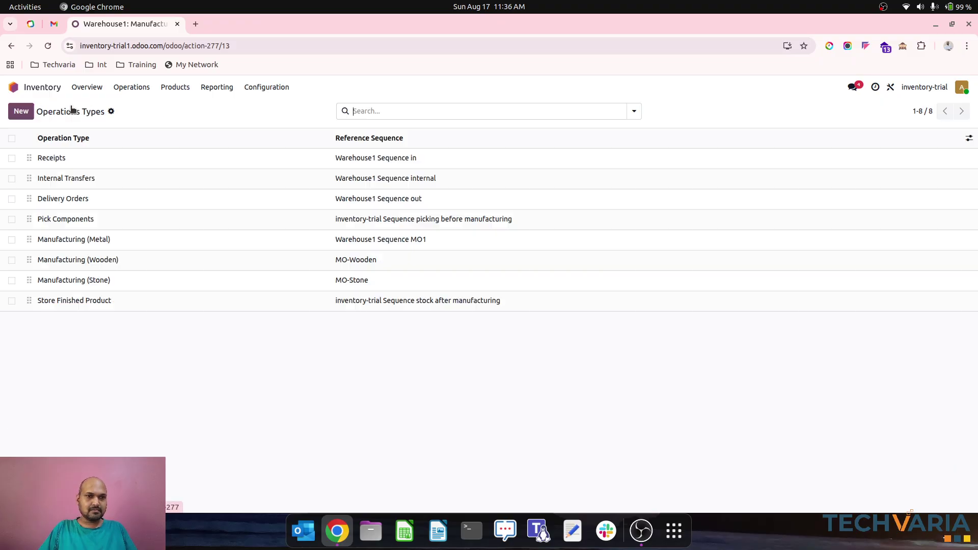
click(107, 266)
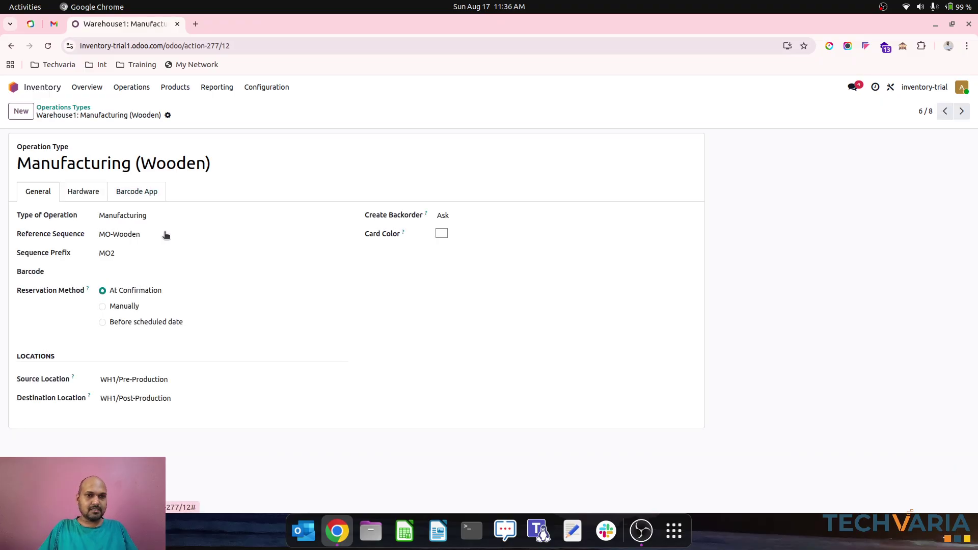
click(343, 236)
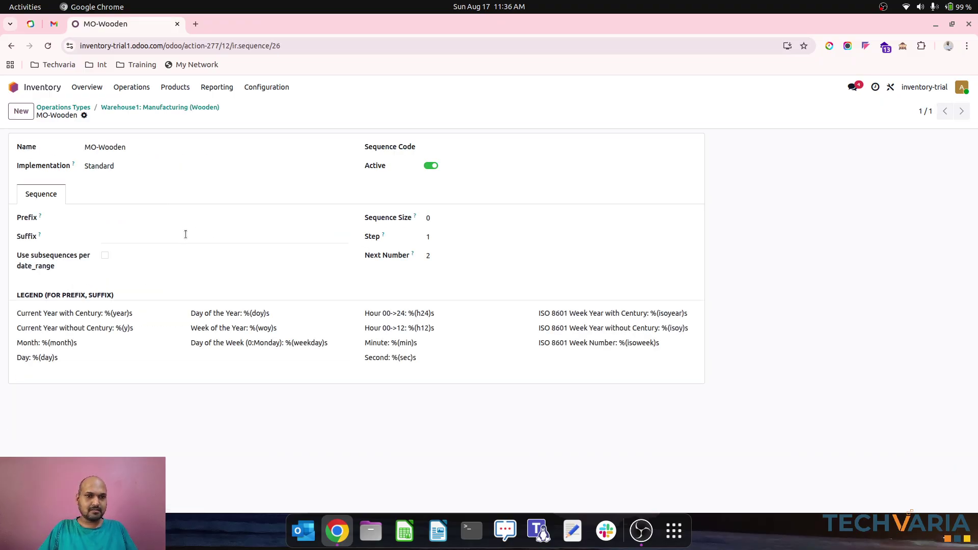
click(140, 222)
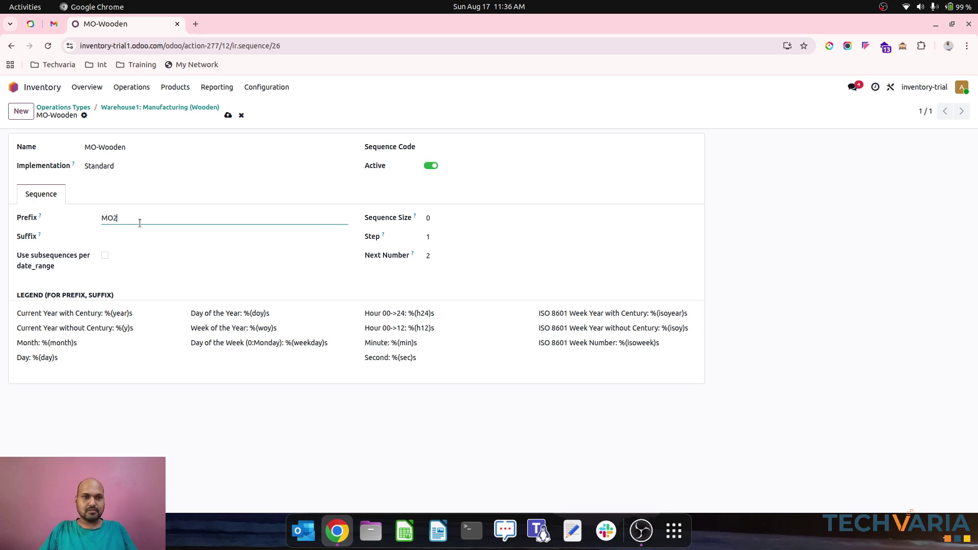
click(228, 115)
click(127, 108)
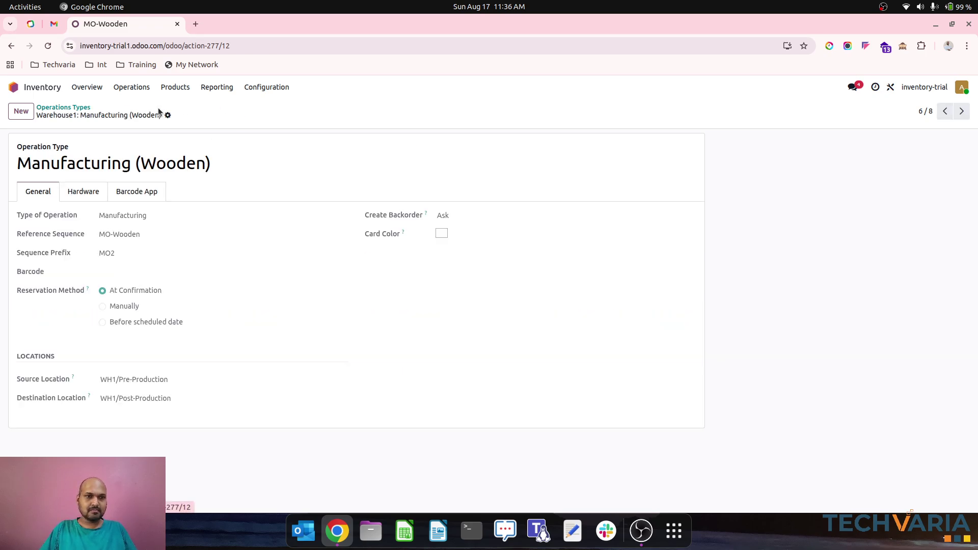
Step: Check how the prefix is written in the Manufacturing (Metal) operation type's reference sequence, and return to the operation types list
click(82, 107)
click(111, 235)
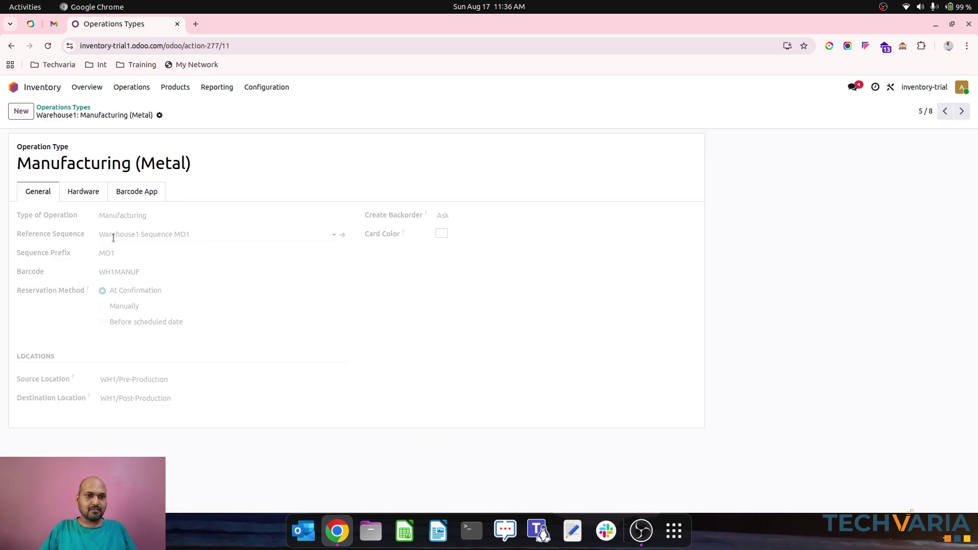
click(343, 235)
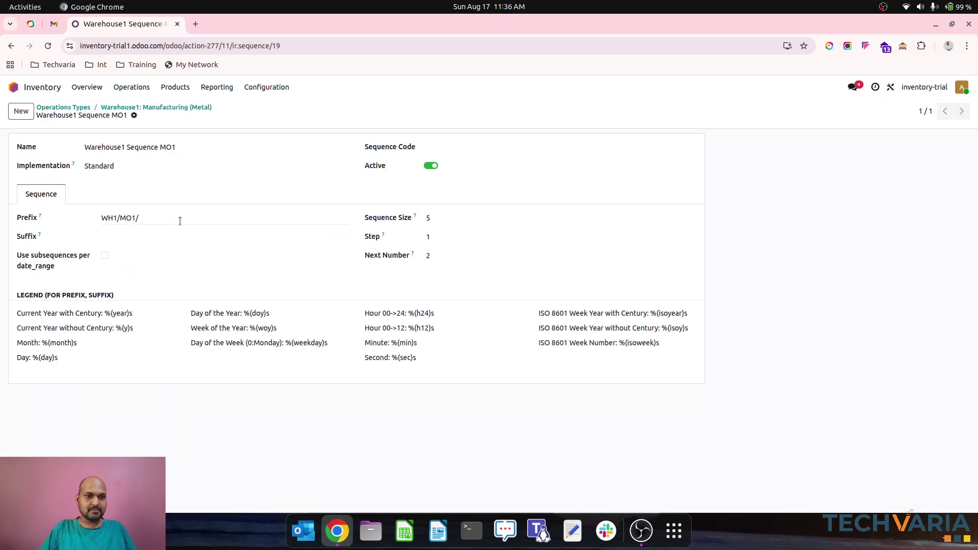
click(163, 109)
click(72, 107)
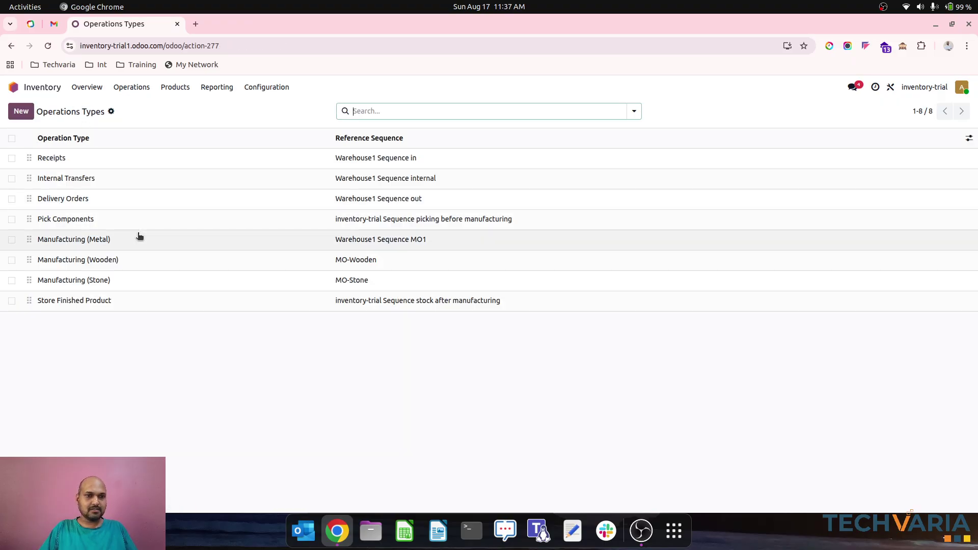
Step: Change the prefix of the Manufacturing (Wooden) reference sequence to WH1/MO2 and save it
click(148, 263)
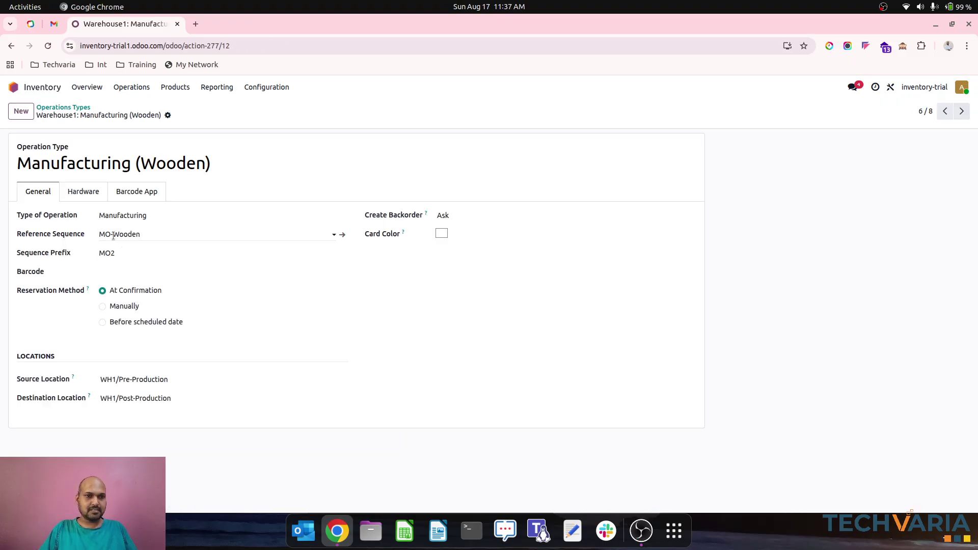
click(345, 235)
click(105, 218)
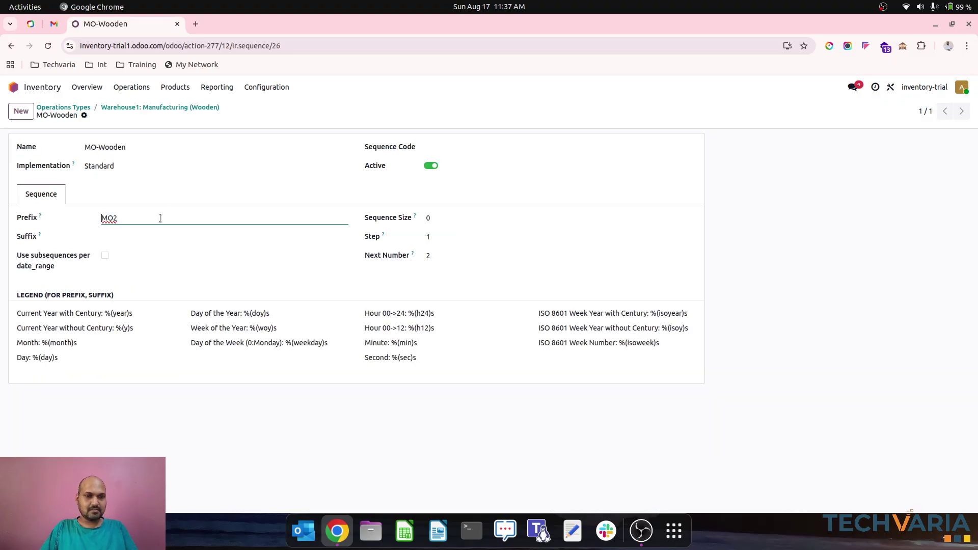
text(WH1/)
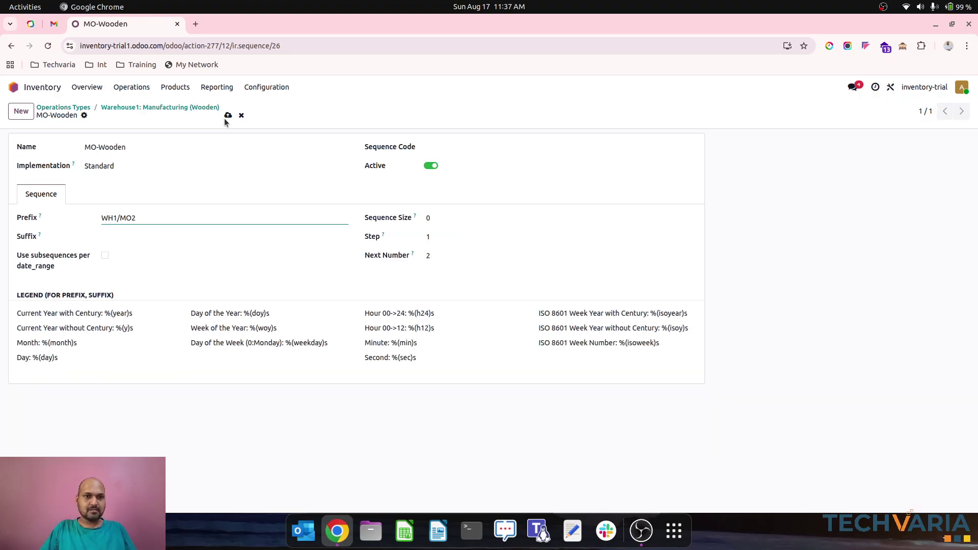
click(227, 116)
click(153, 108)
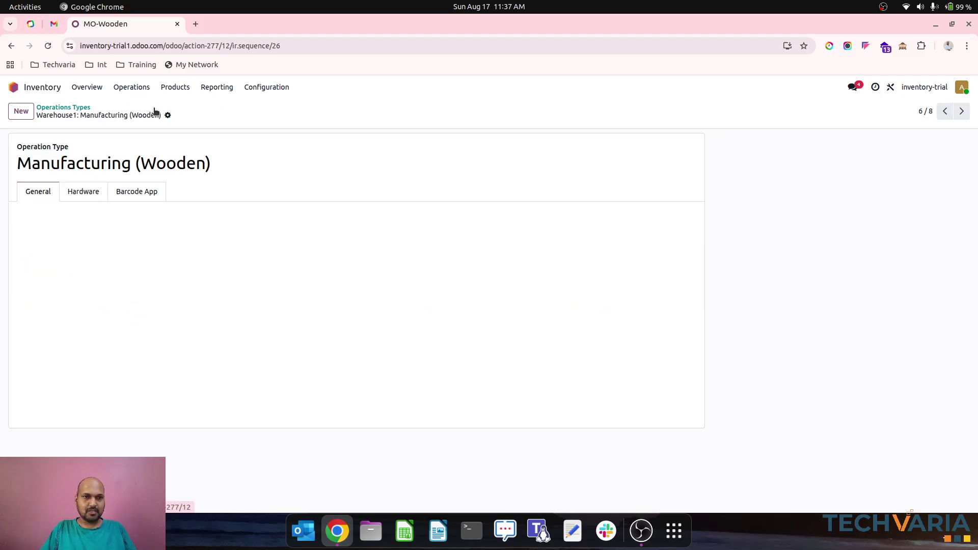
Step: Change the prefix of the Manufacturing (Stone) reference sequence to WH1/MO3 and save it
click(66, 111)
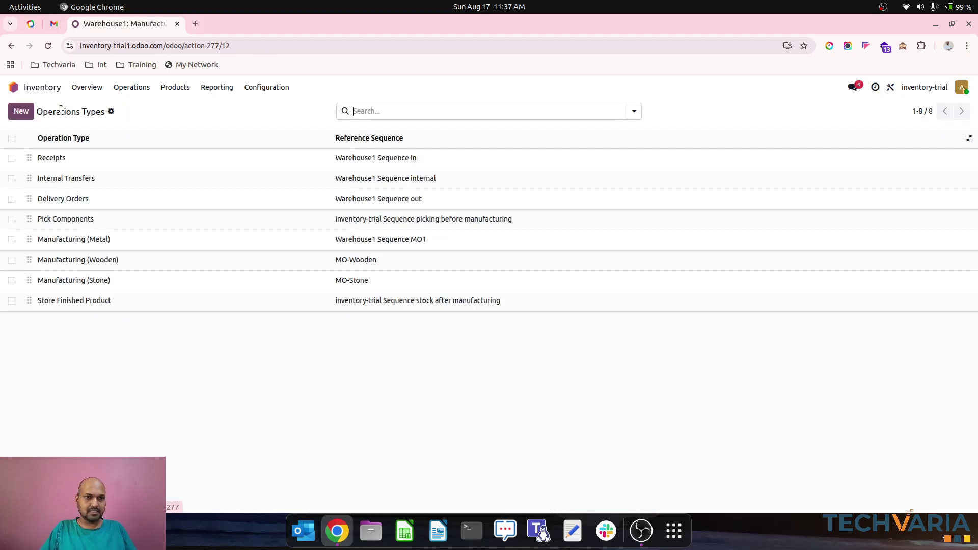
click(109, 280)
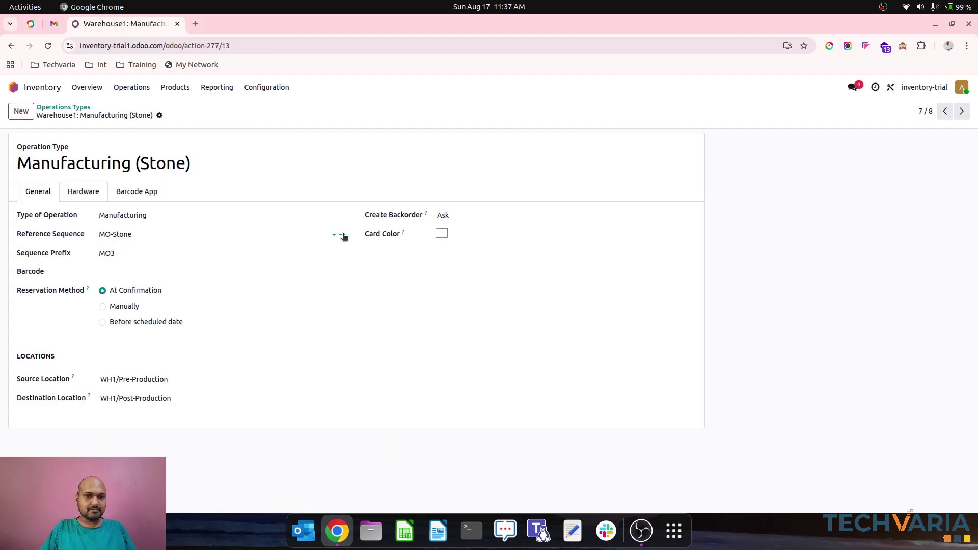
click(343, 235)
click(129, 221)
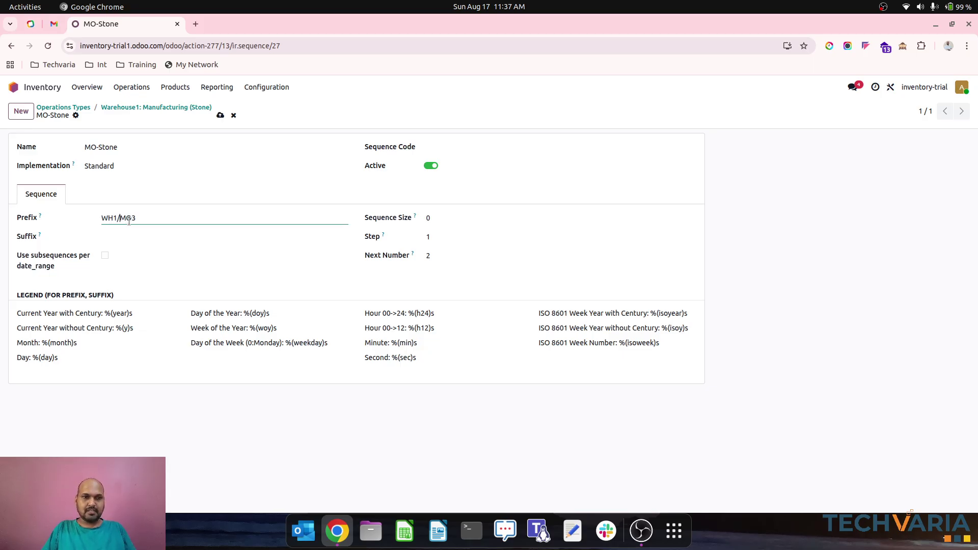
click(218, 116)
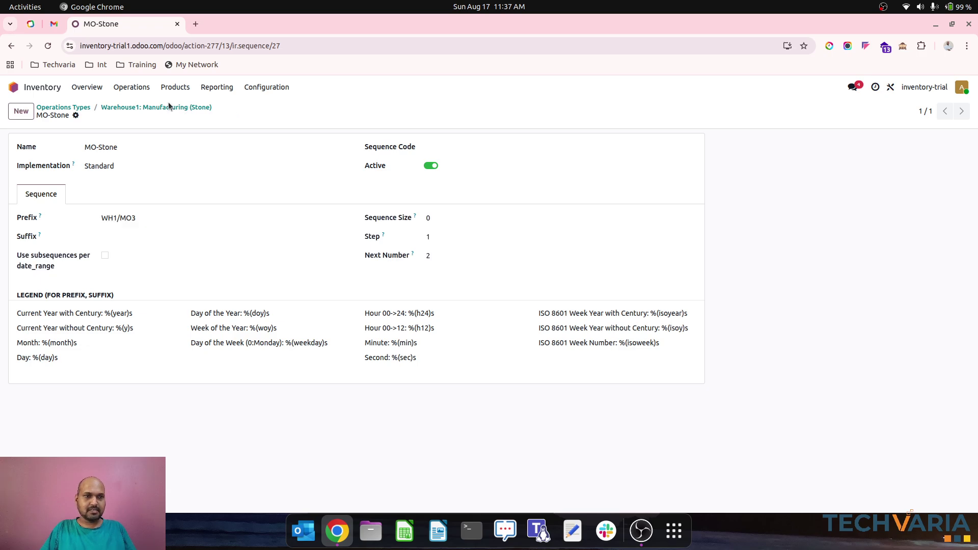
Step: Confirm Customer3's stone table quotation in Sales and check the operation type and locations of its manufacturing order
click(81, 107)
click(13, 87)
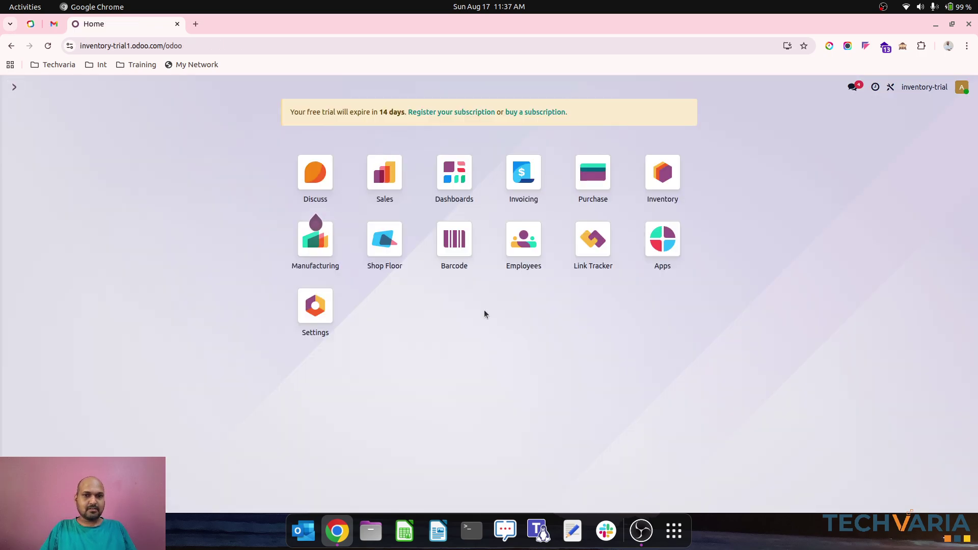
click(384, 172)
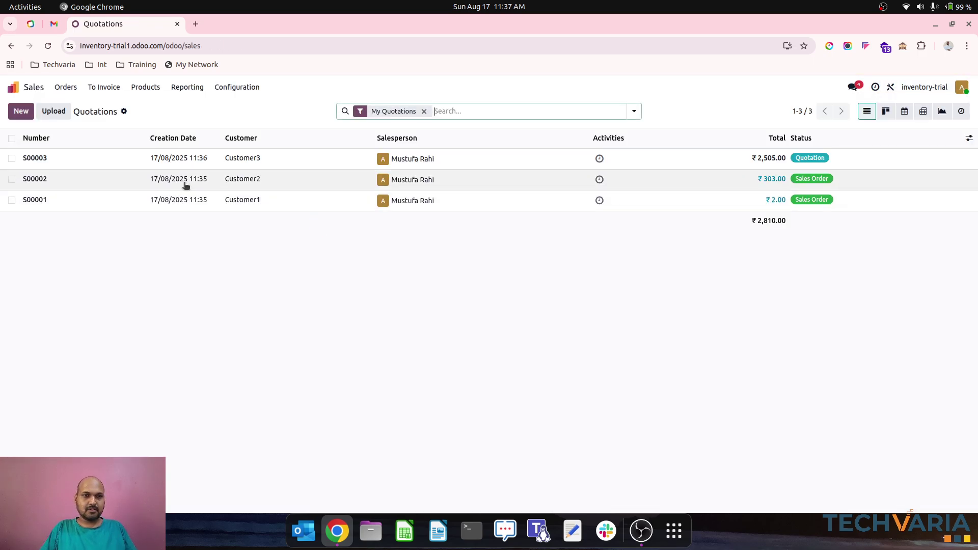
click(185, 157)
click(94, 142)
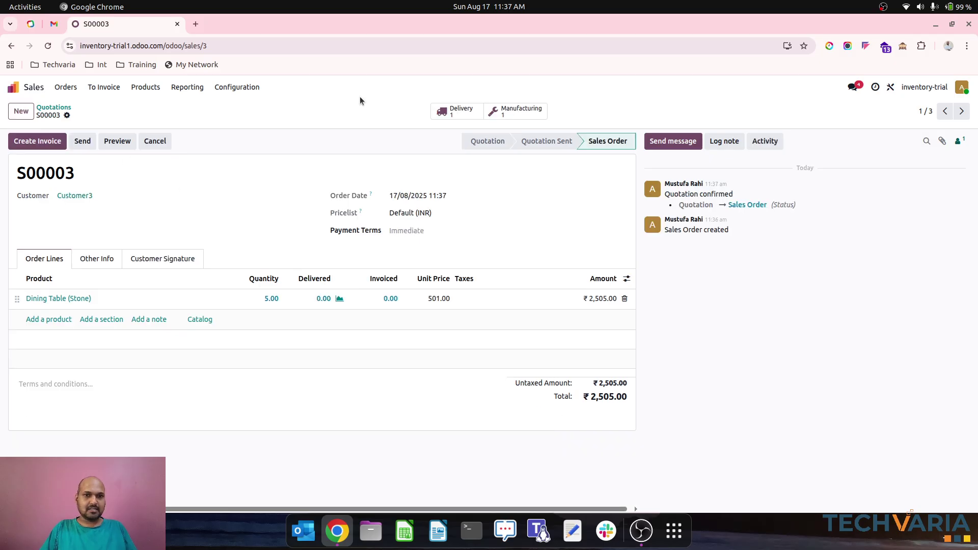
click(514, 112)
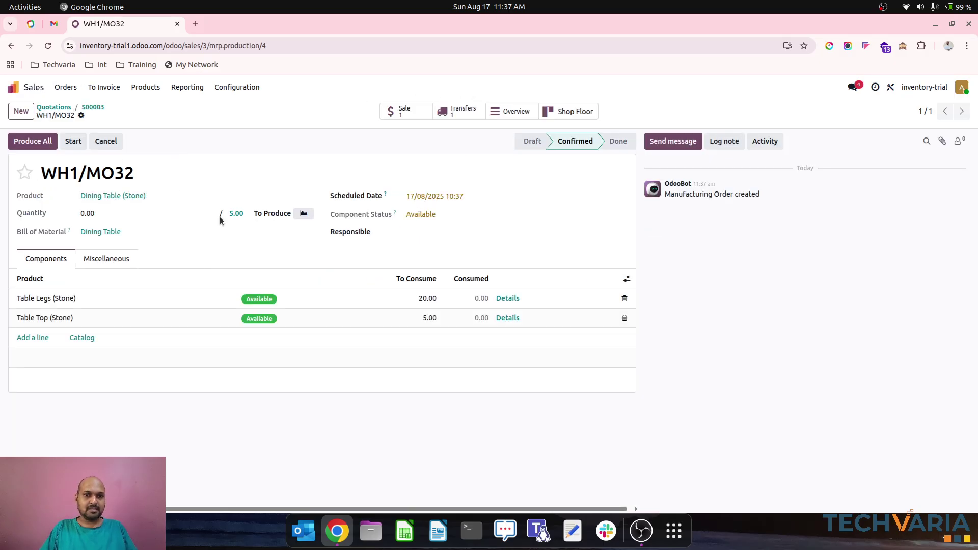
click(118, 258)
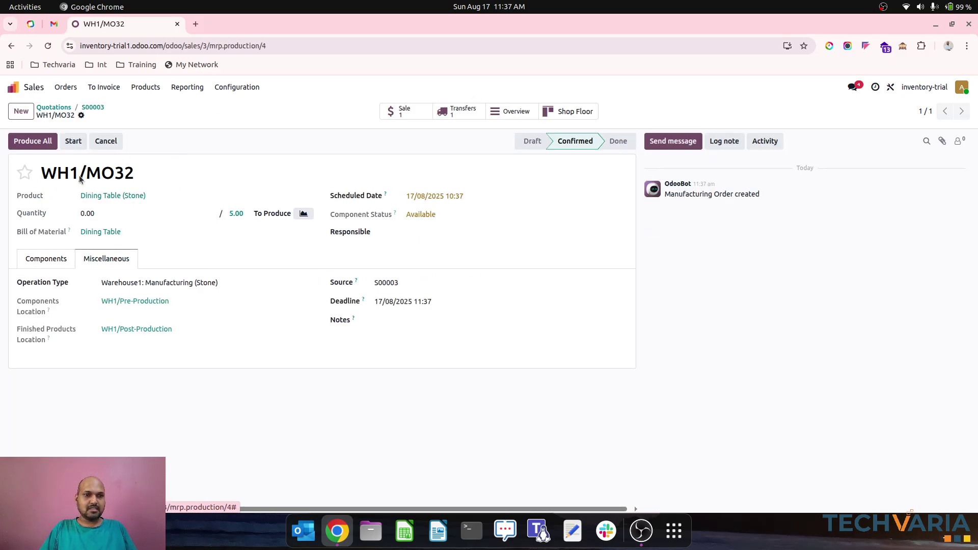
Step: Review the manufacturing operation cards in the Inventory overview and check the configuration of Manufacturing (Stone)
click(32, 90)
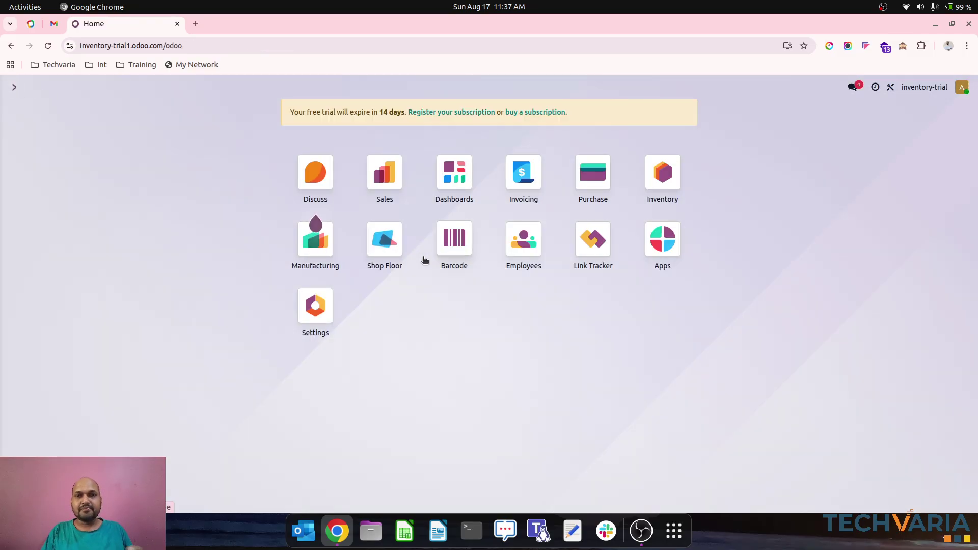
click(665, 186)
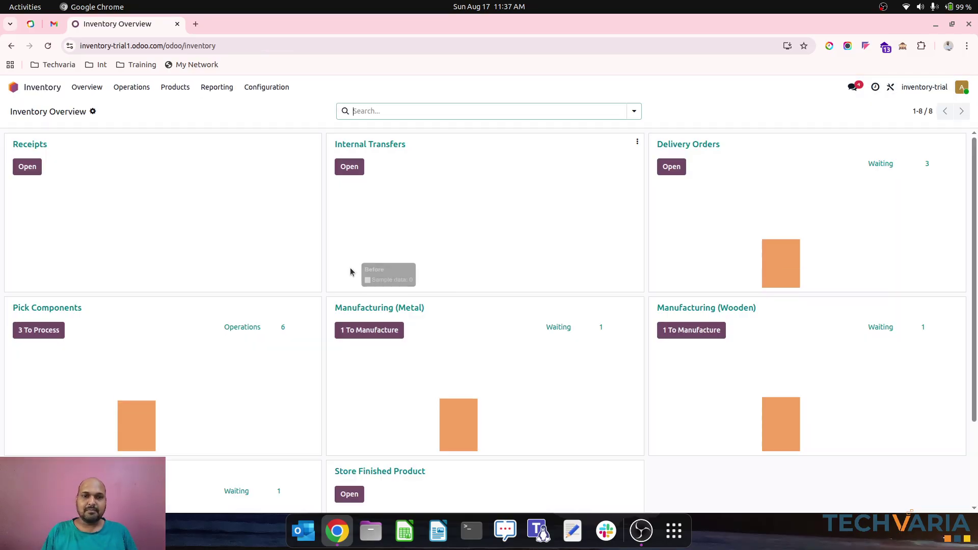
scroll(494, 313, down, 4)
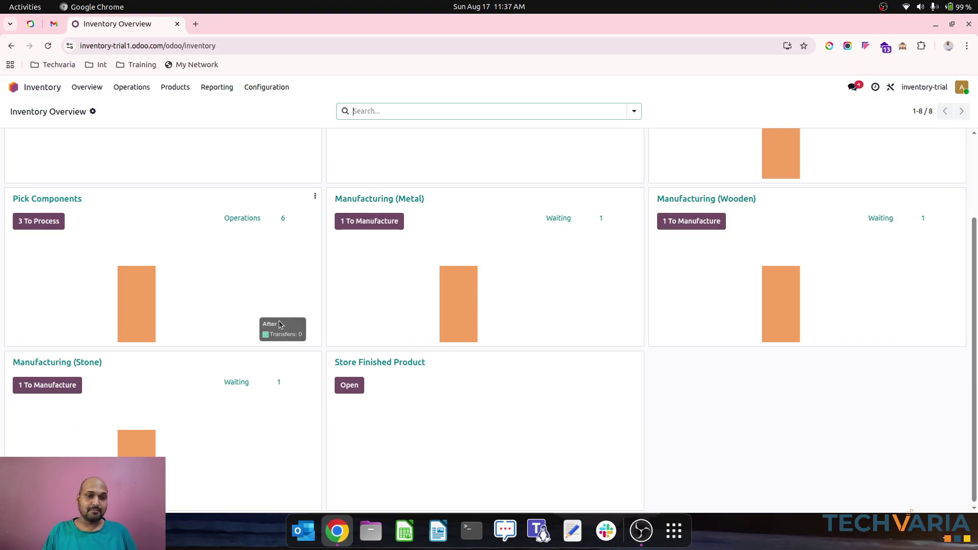
click(315, 360)
click(276, 477)
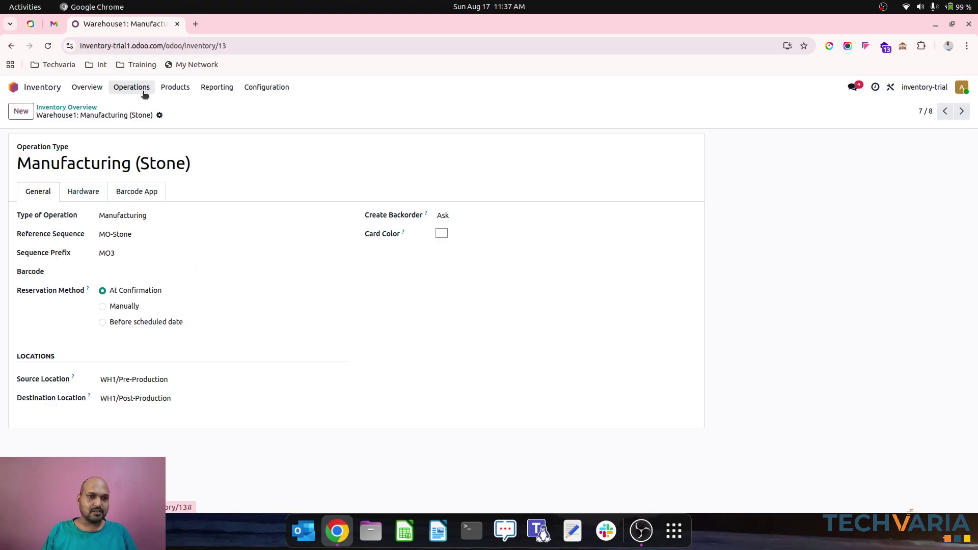
click(69, 107)
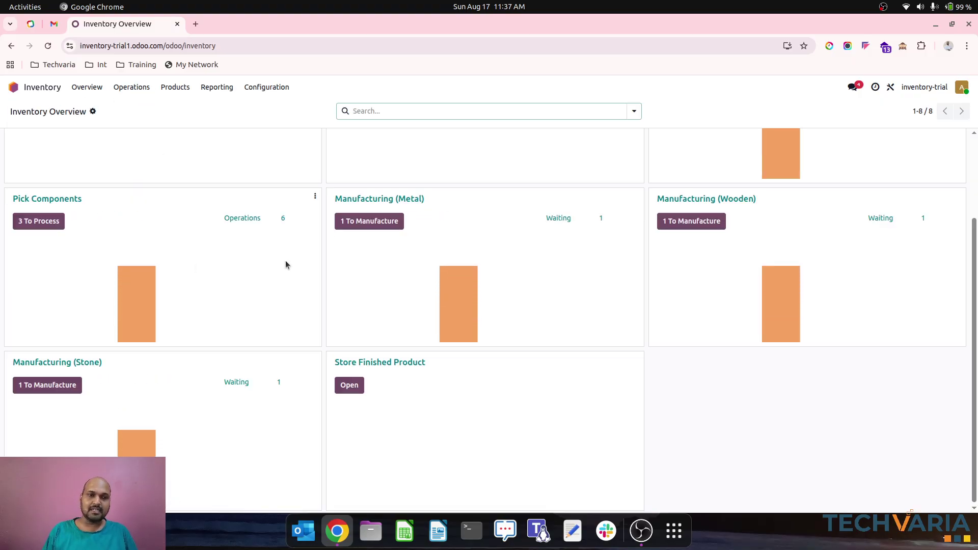
Step: Switch to the Manufacturing app and open its list of manufacturing orders
key(alt+h)
text(manu)
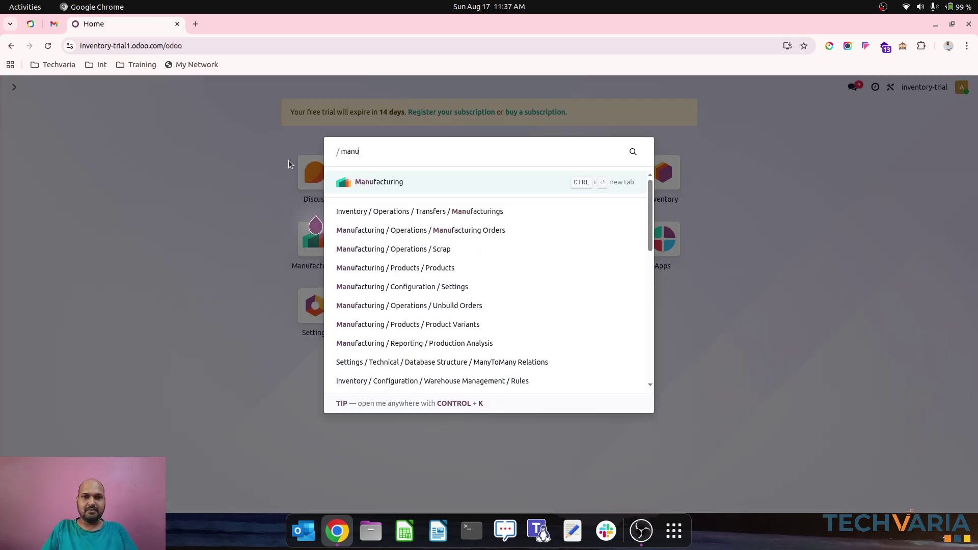
key(Return)
click(152, 90)
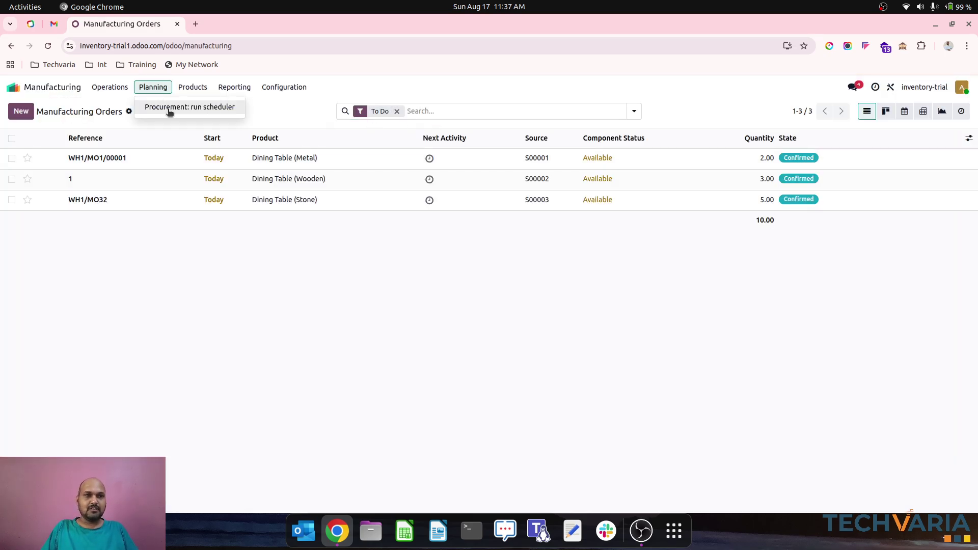
mouse_move(193, 89)
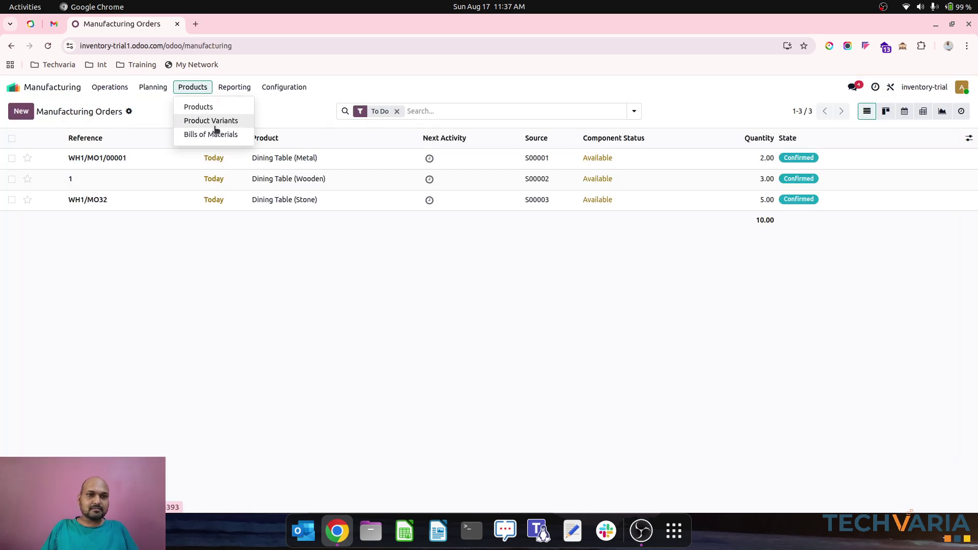
mouse_move(116, 88)
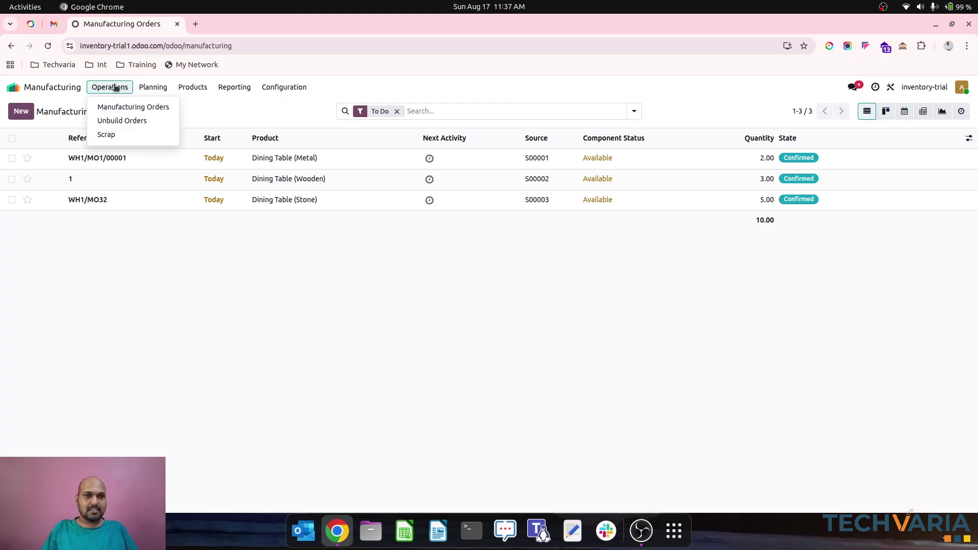
click(127, 120)
click(109, 87)
click(134, 107)
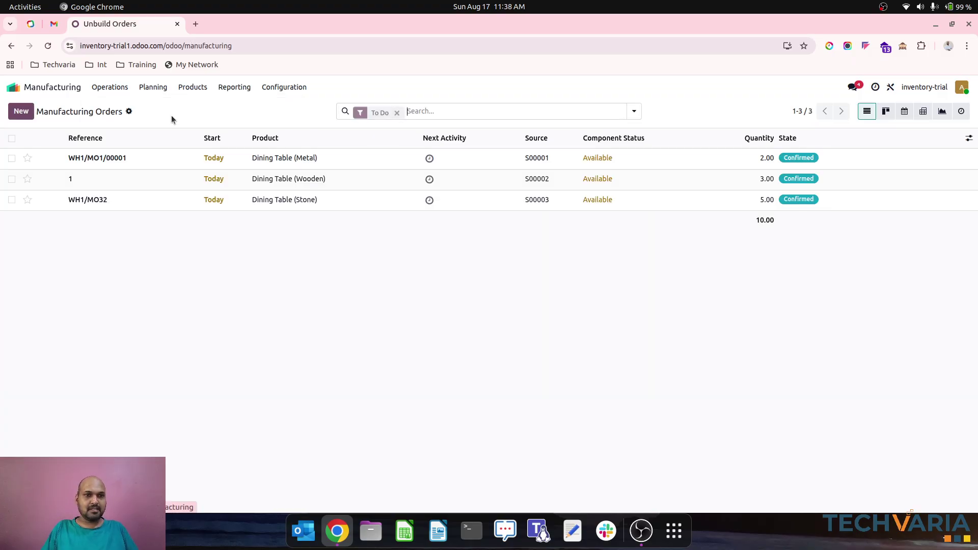
Step: Add the End, Deadline, Bill of Material, Responsible and MO Readiness columns to the manufacturing orders list
click(969, 138)
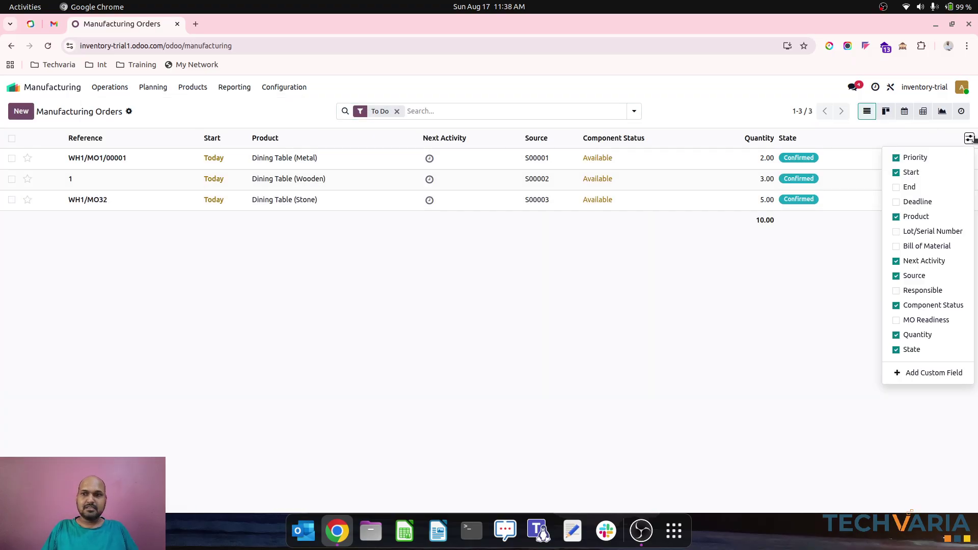
click(910, 187)
click(917, 202)
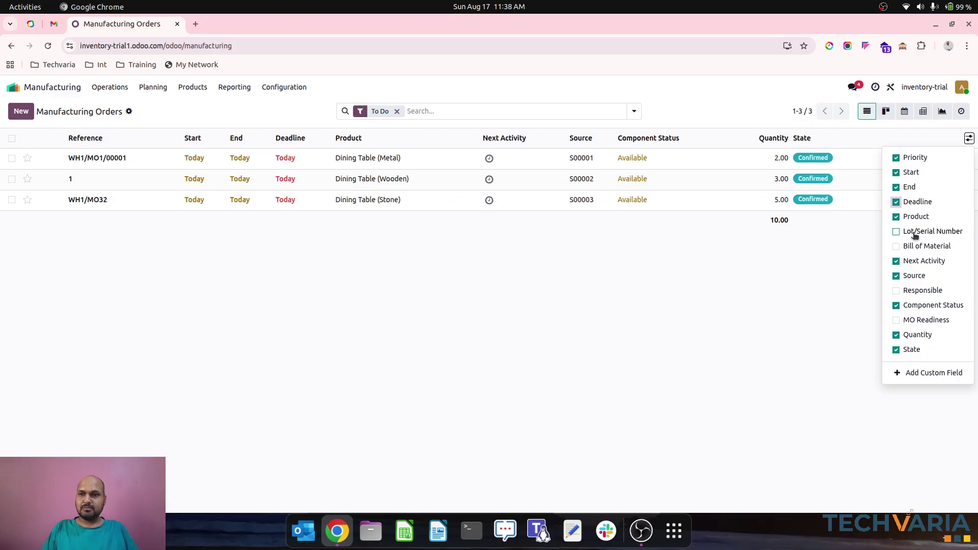
click(919, 247)
click(915, 292)
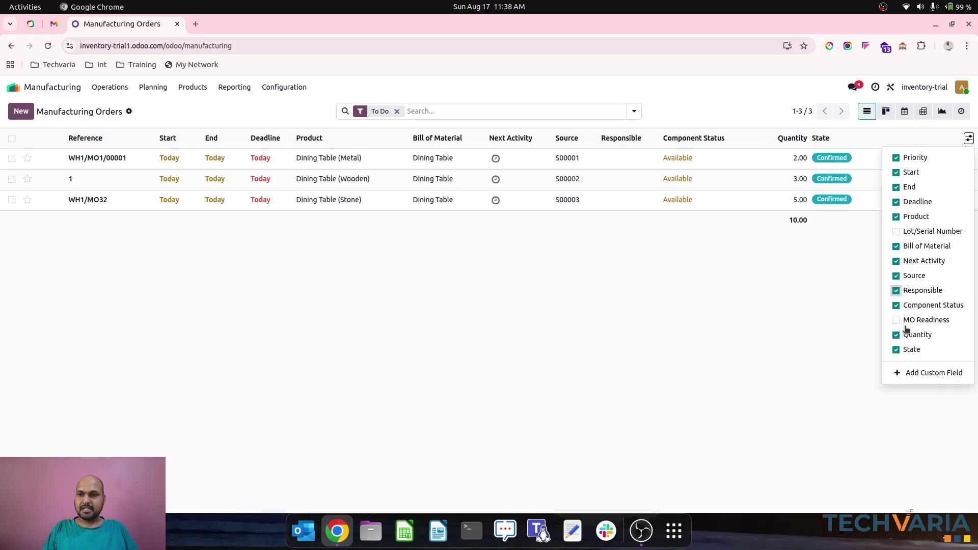
click(905, 322)
click(793, 313)
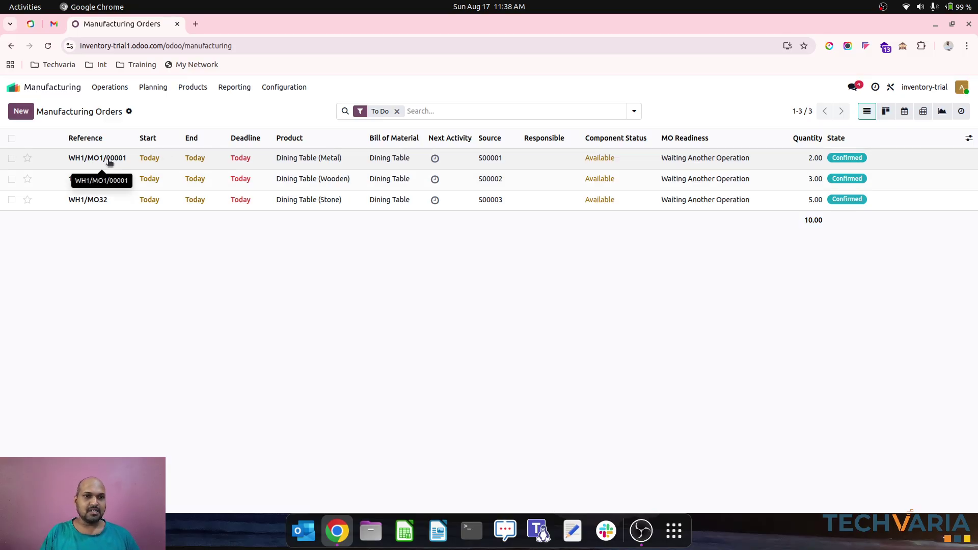
Step: Review the stone, wooden and metal dining table manufacturing orders, including the metal order's components and miscellaneous details
click(115, 206)
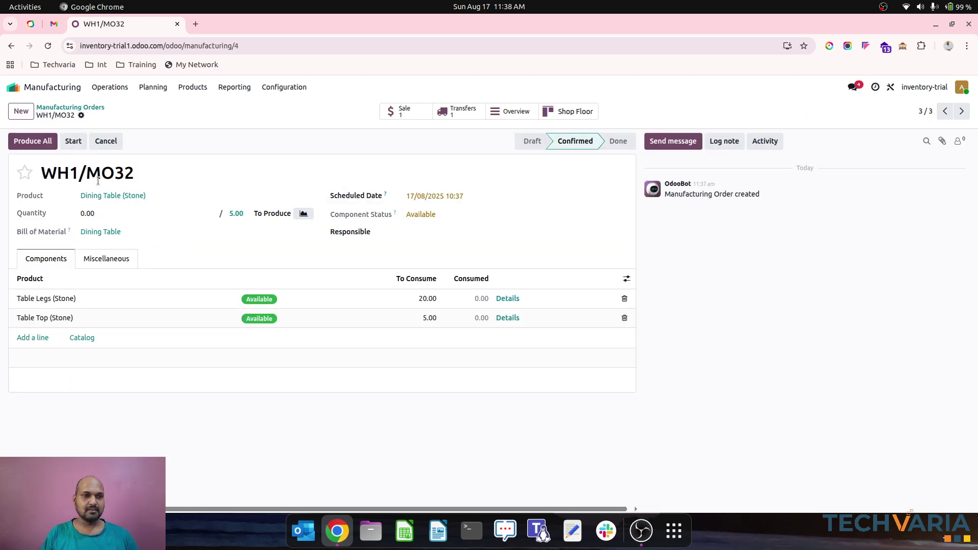
click(84, 107)
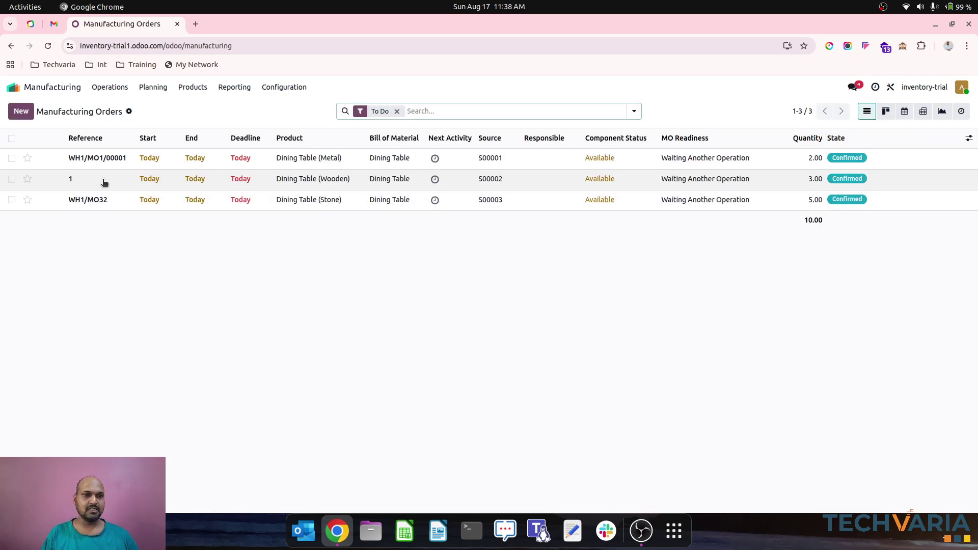
click(101, 178)
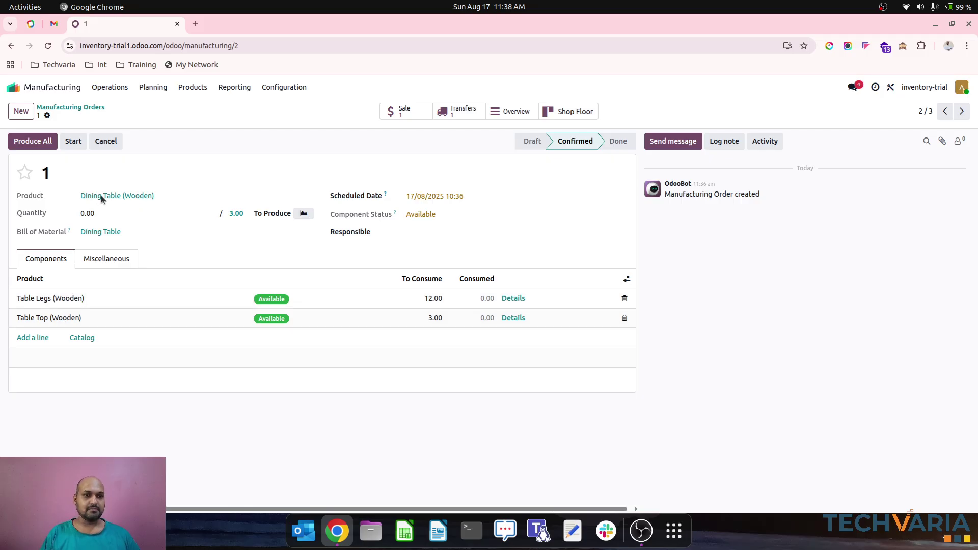
click(70, 107)
click(102, 159)
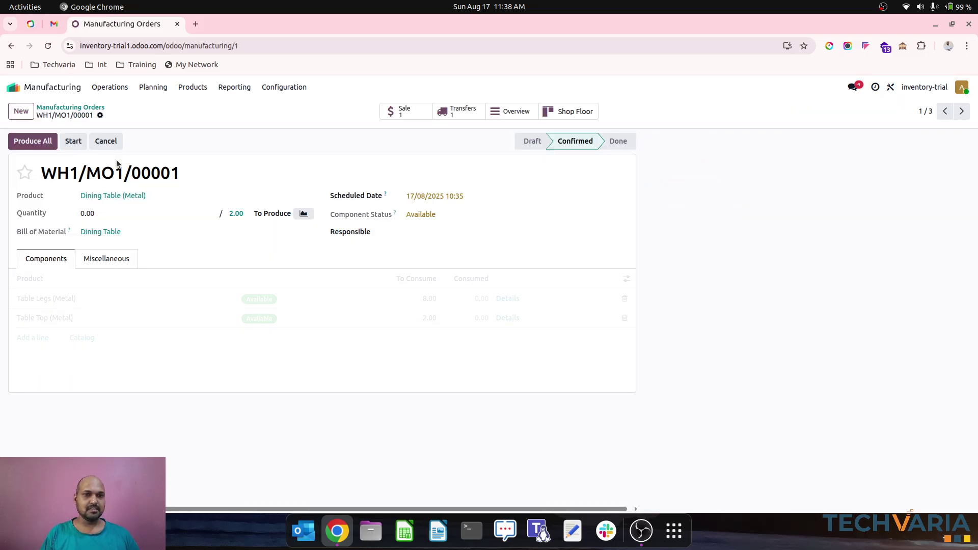
click(82, 260)
click(46, 259)
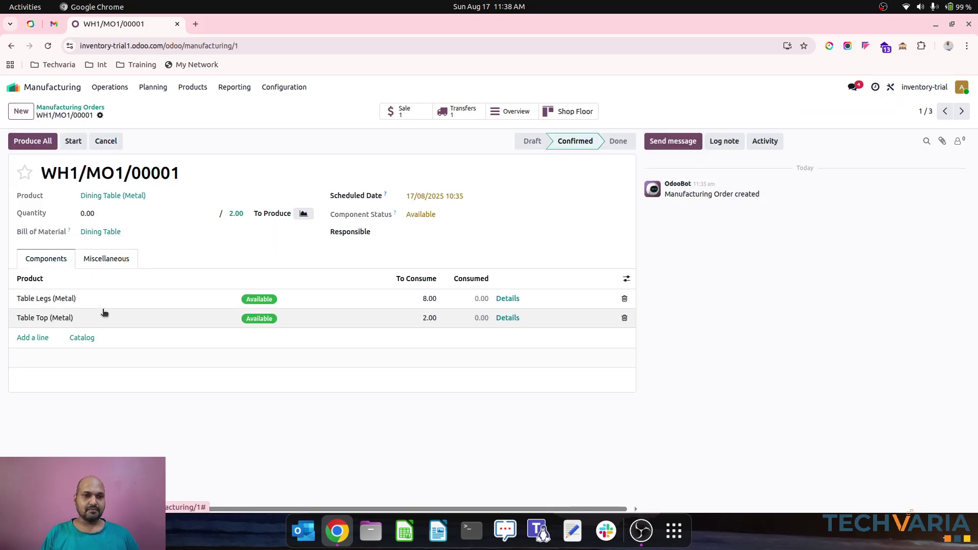
click(108, 258)
click(55, 258)
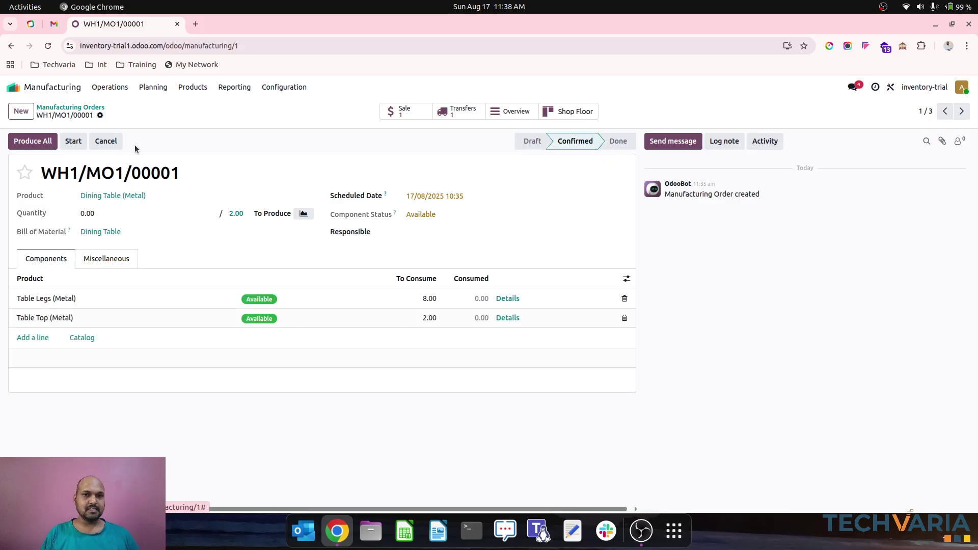
click(76, 108)
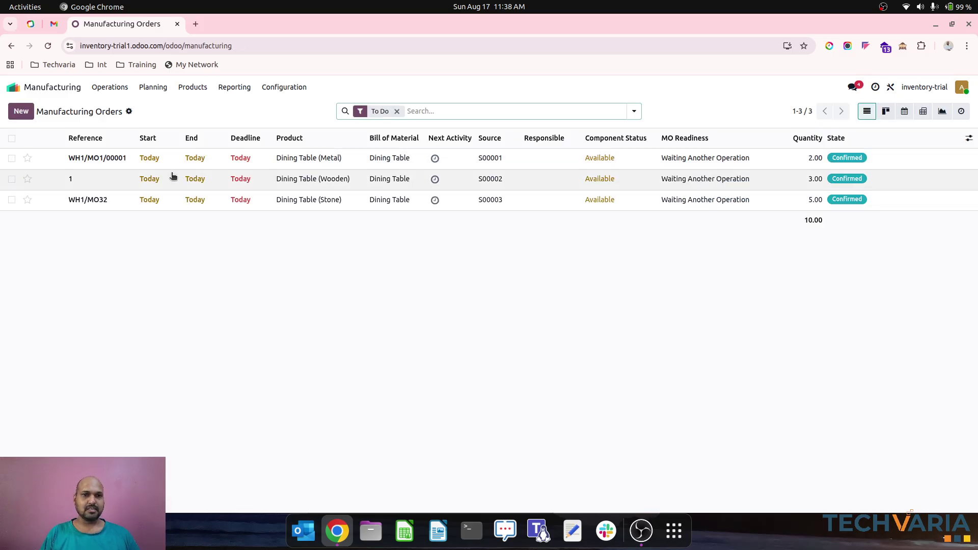
Step: Validate the component picking transfer of the metal dining table's manufacturing order and return to the orders list
click(199, 158)
click(465, 109)
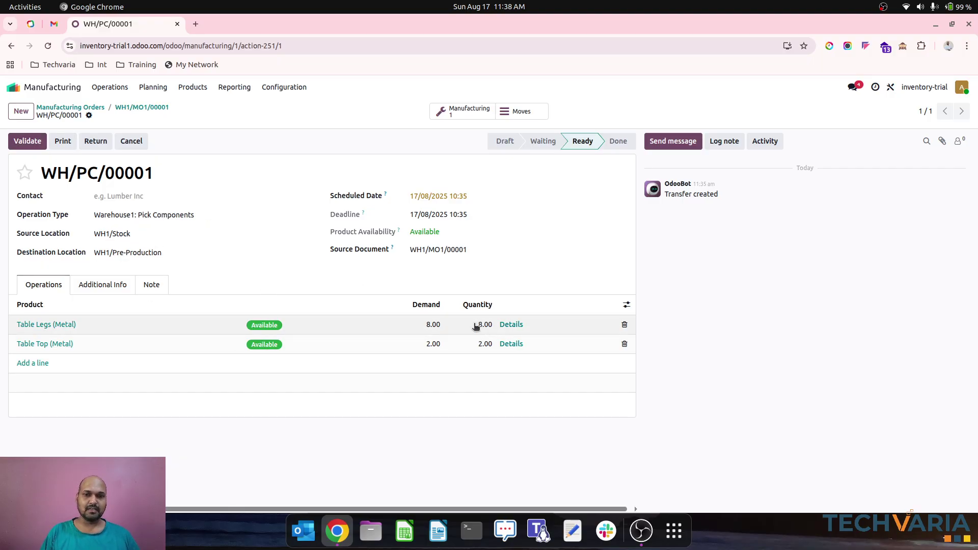
click(27, 141)
click(141, 107)
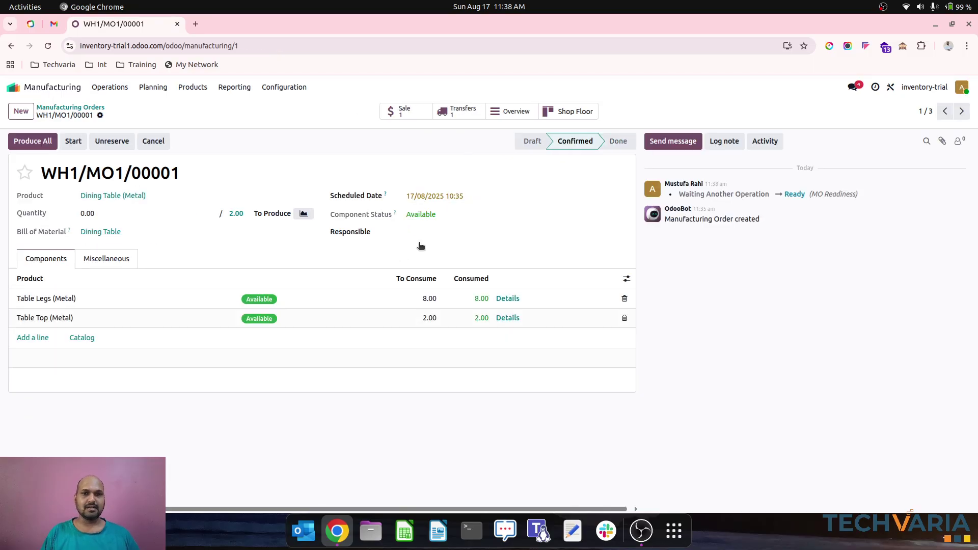
click(97, 107)
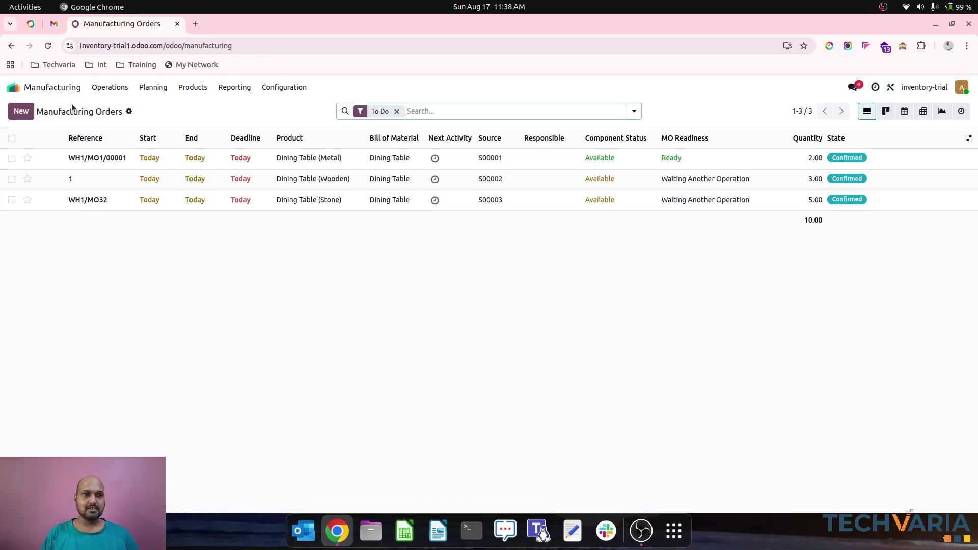
Step: Switch to Inventory and validate the ready Pick Components transfer for the wooden table legs and top
click(13, 87)
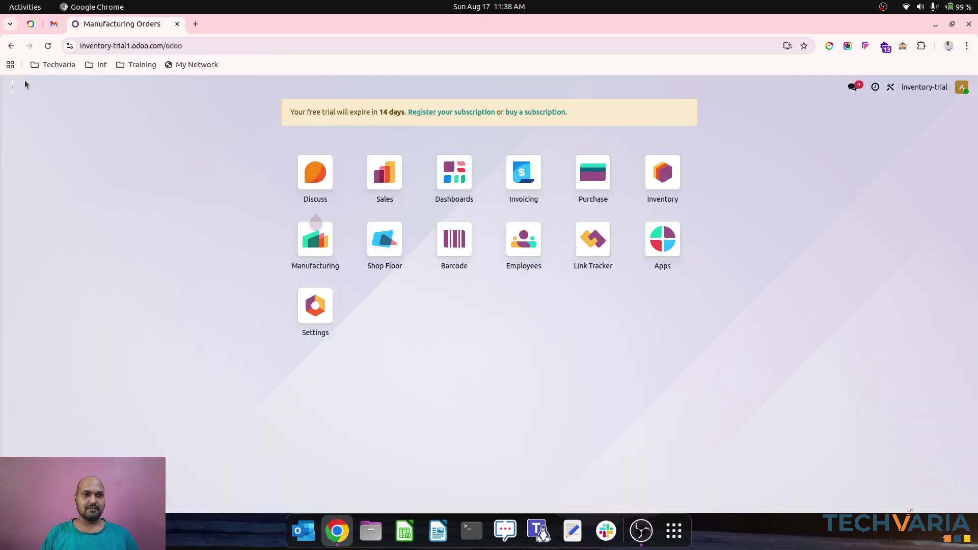
click(662, 176)
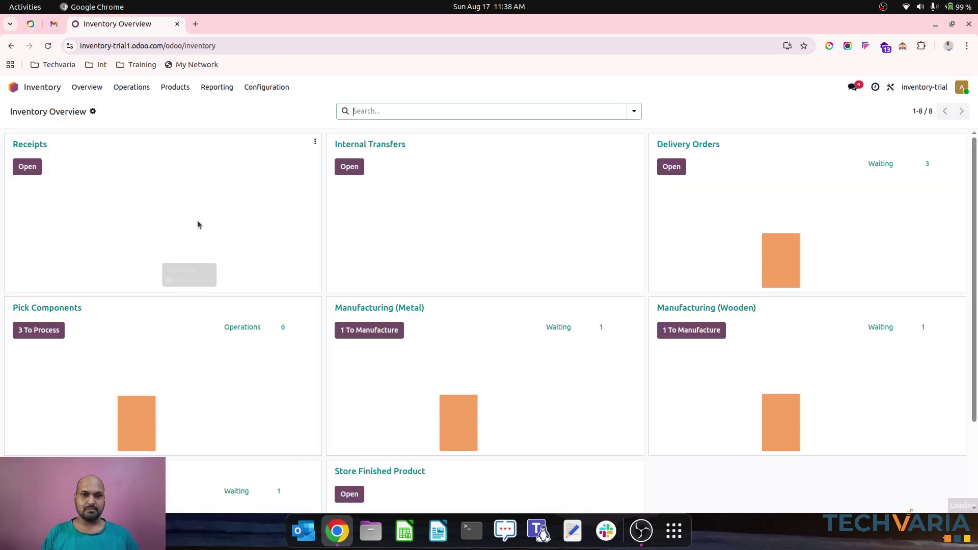
click(49, 329)
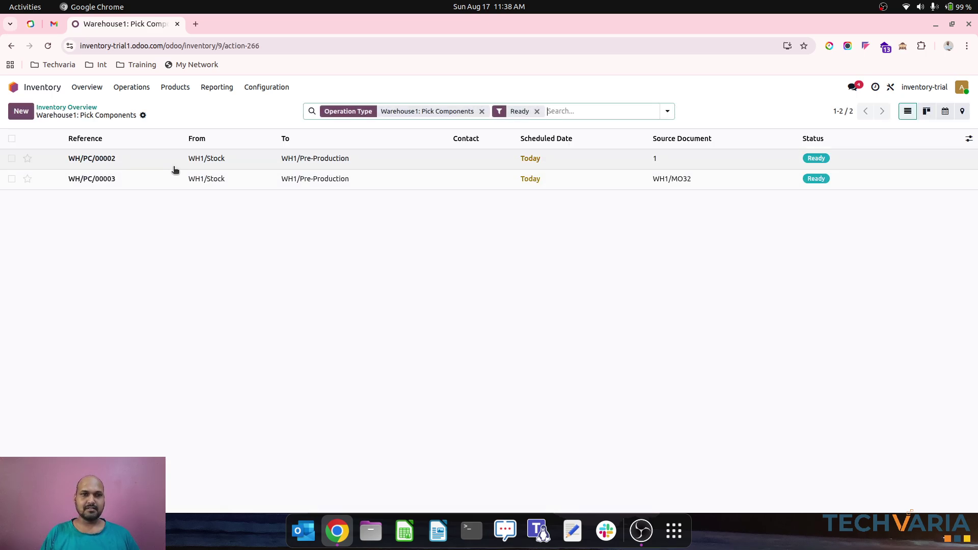
click(174, 166)
click(41, 138)
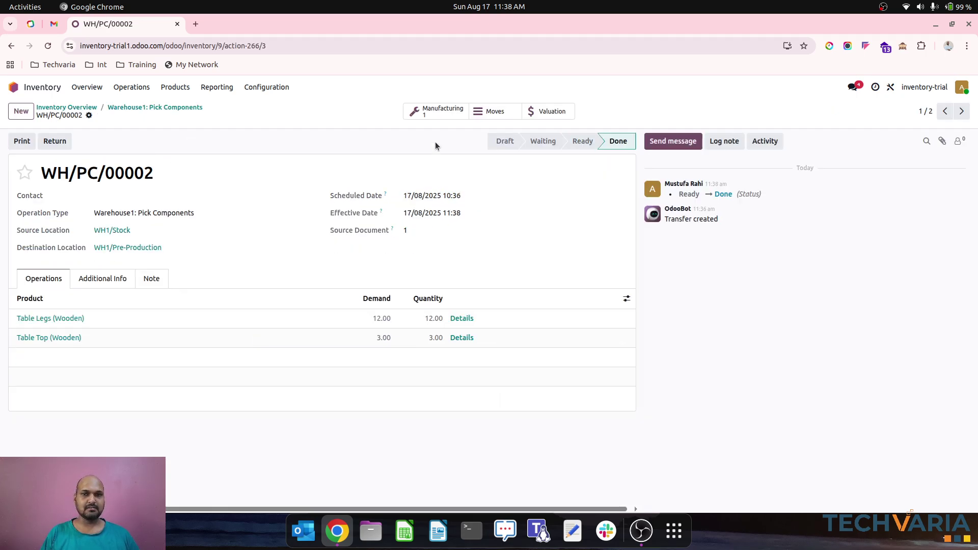
Step: Validate the Pick Components transfer for the stone table legs and top and return to the Inventory overview
click(961, 112)
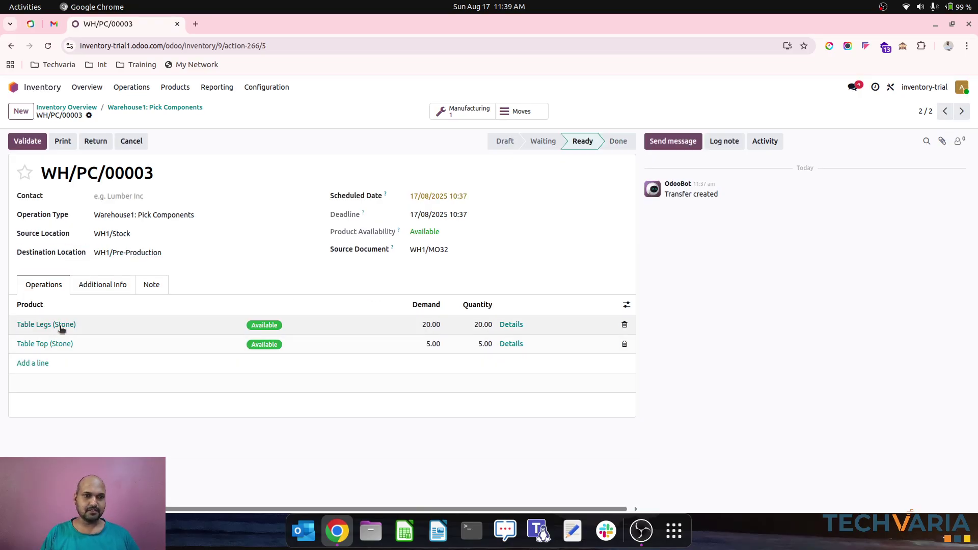
click(27, 141)
click(115, 107)
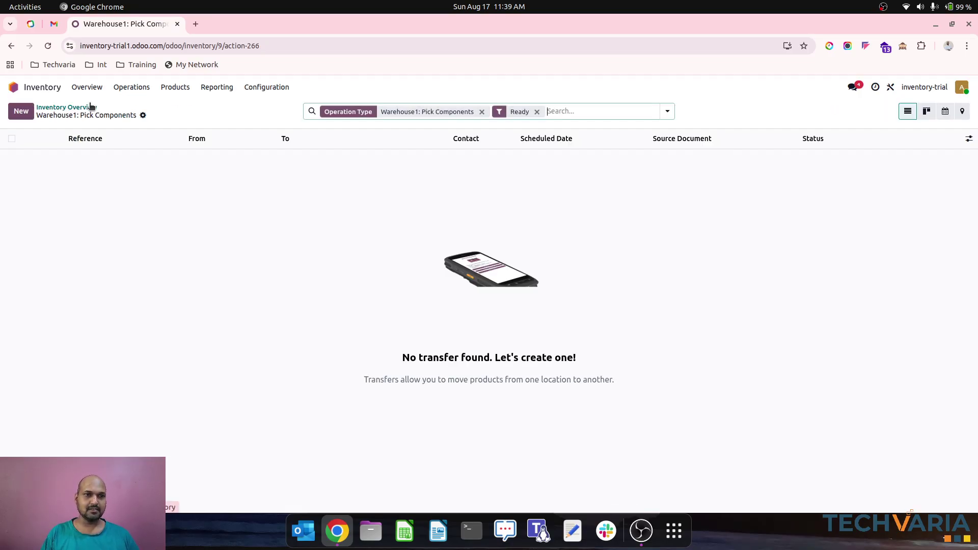
click(82, 106)
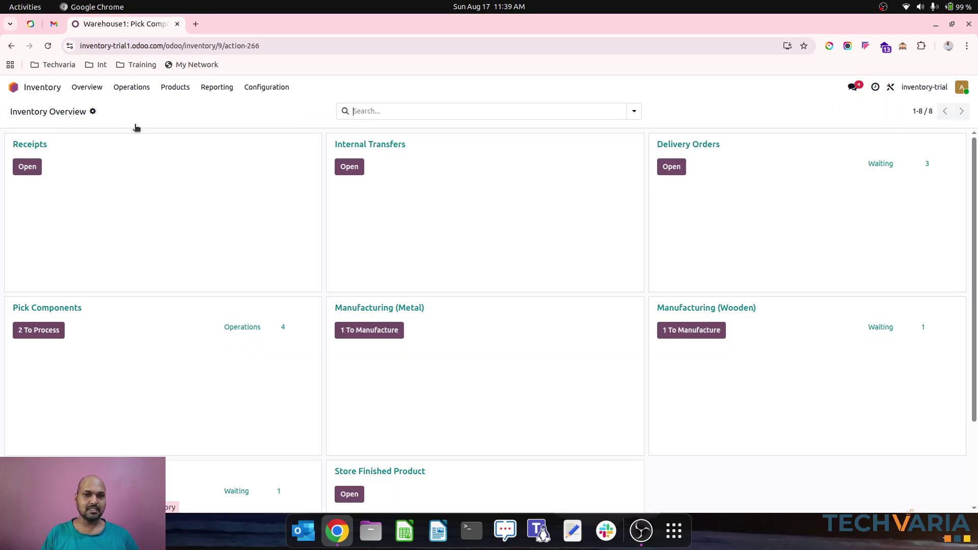
Step: Switch to Manufacturing, check the metal dining table order's operation type and locations, and produce its full quantity
click(14, 86)
text(manu)
key(Return)
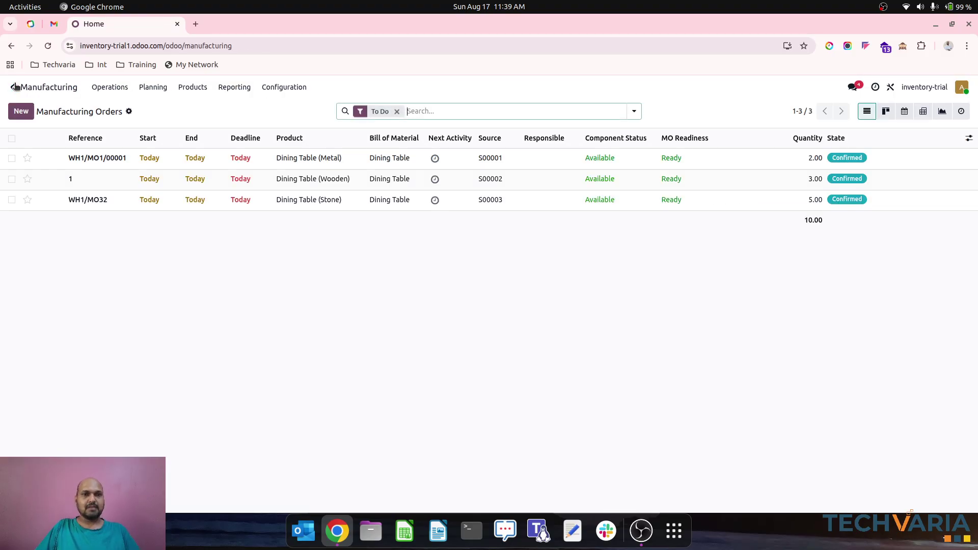
click(122, 151)
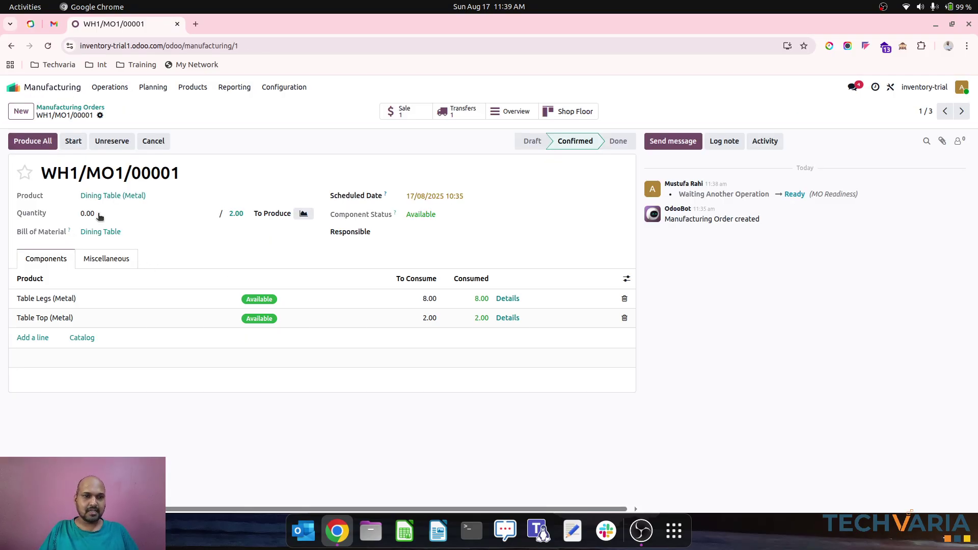
click(106, 258)
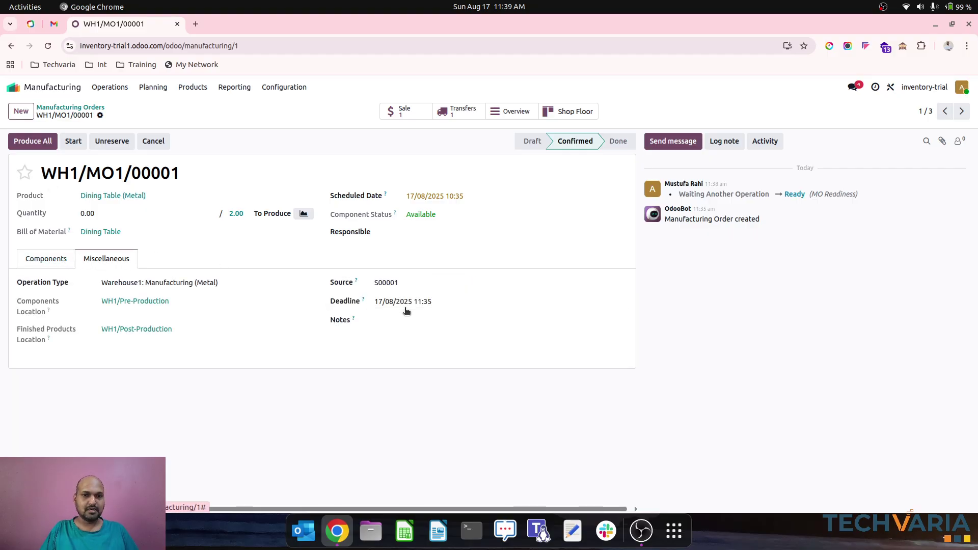
click(50, 256)
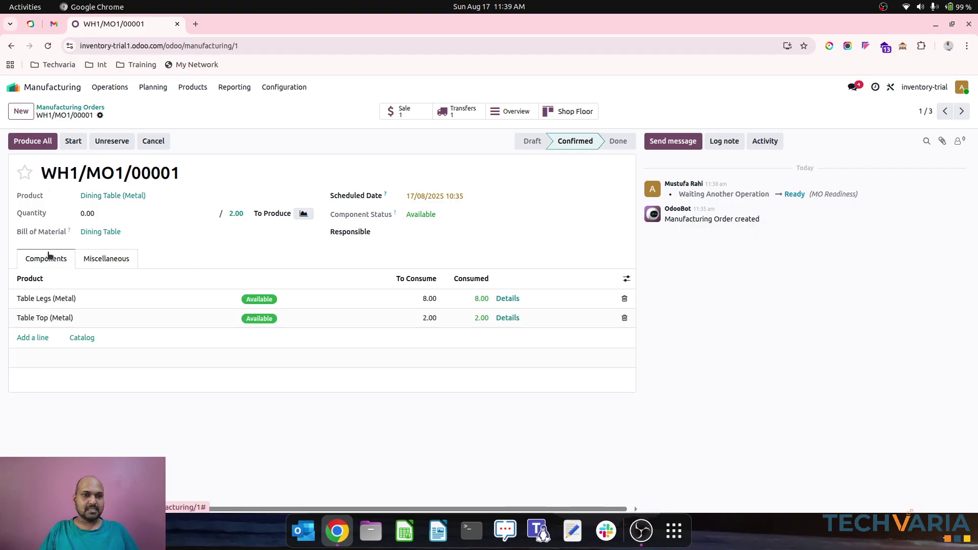
click(85, 108)
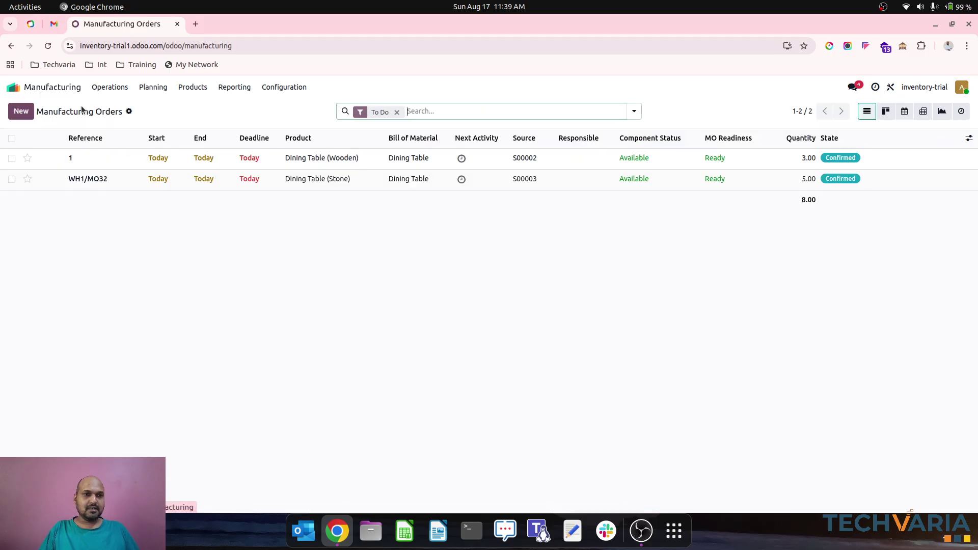
Step: Produce the full quantity on the wooden dining table's manufacturing order and return to the orders list
click(113, 159)
click(50, 143)
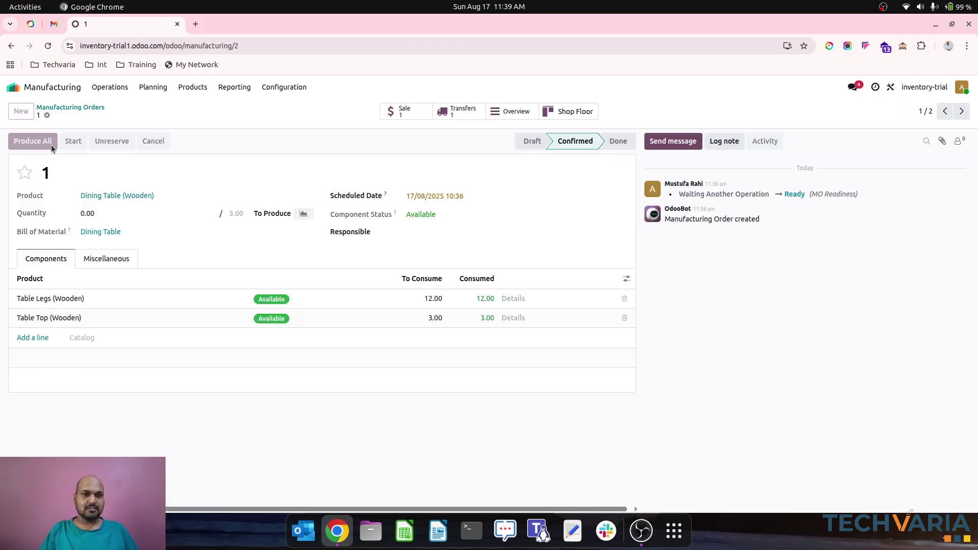
click(56, 105)
Step: Produce the full quantity on the stone dining table's manufacturing order and return to the apps home screen
click(43, 157)
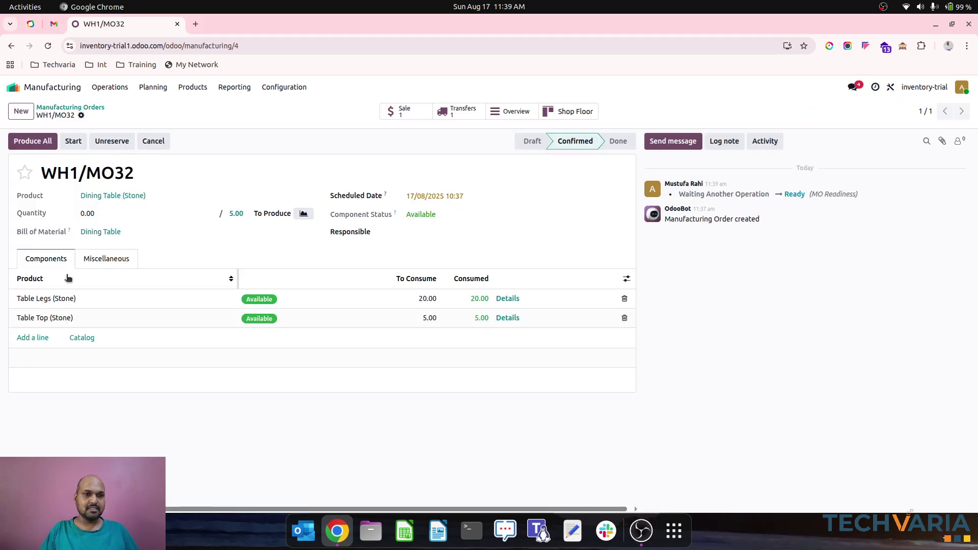
click(43, 141)
click(74, 107)
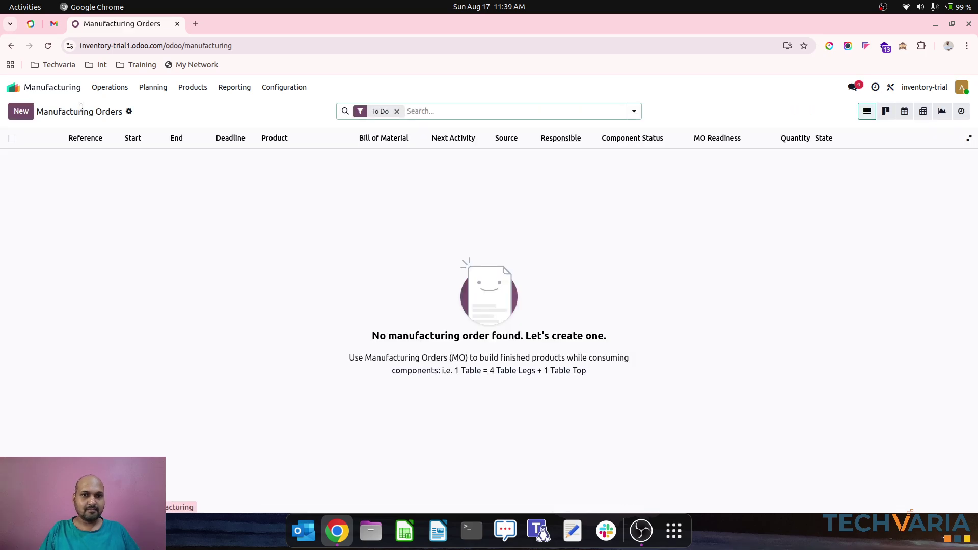
click(55, 89)
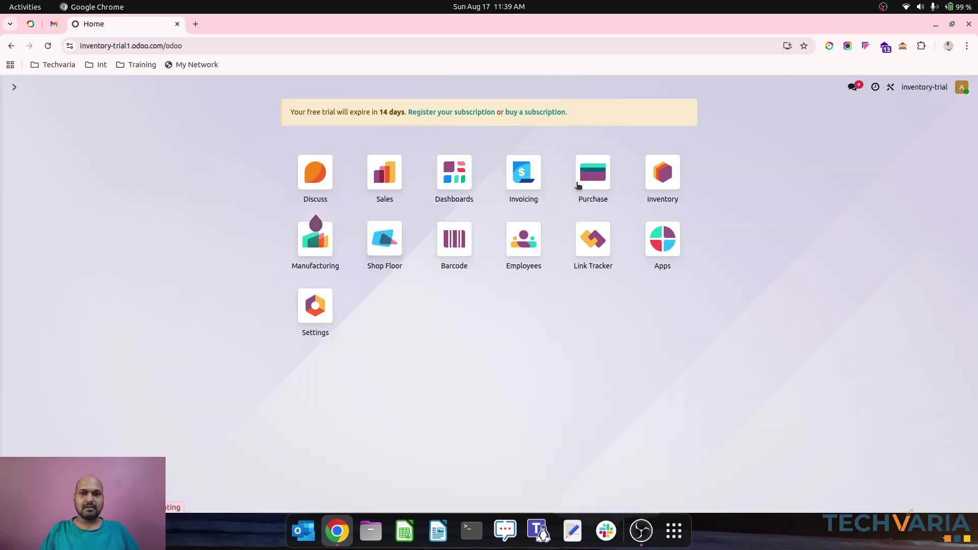
Step: Validate all pending Store Finished Product transfers from Post-Production to Stock together in Inventory
click(660, 173)
scroll(382, 346, down, 3)
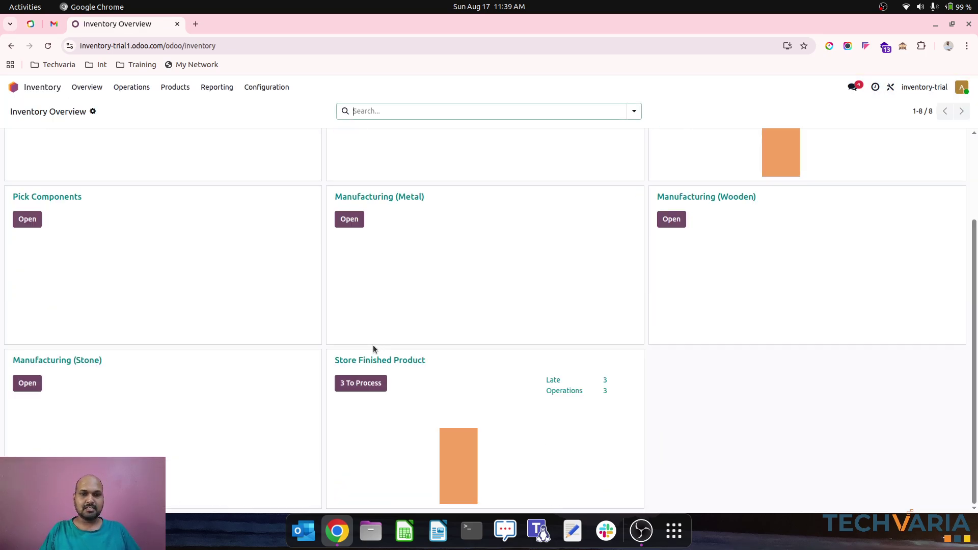
click(367, 382)
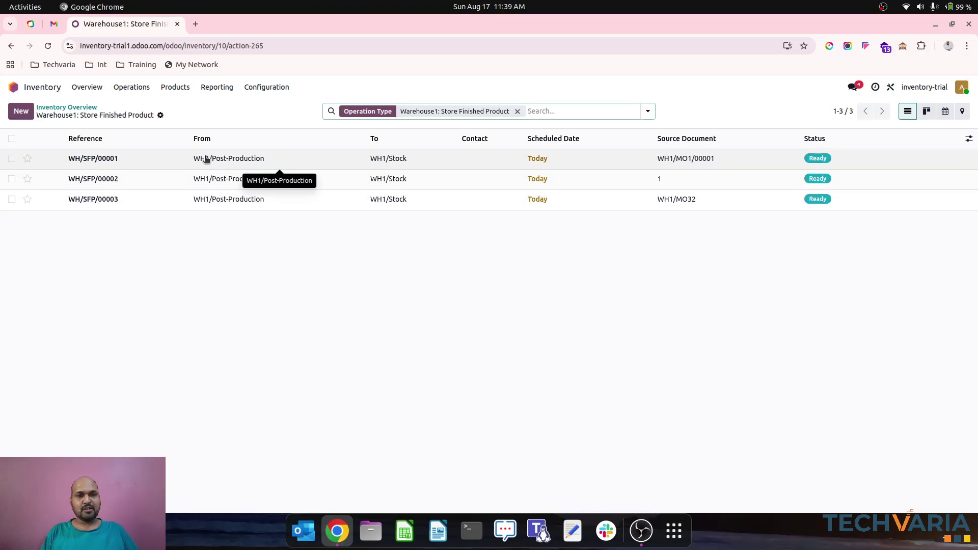
click(12, 139)
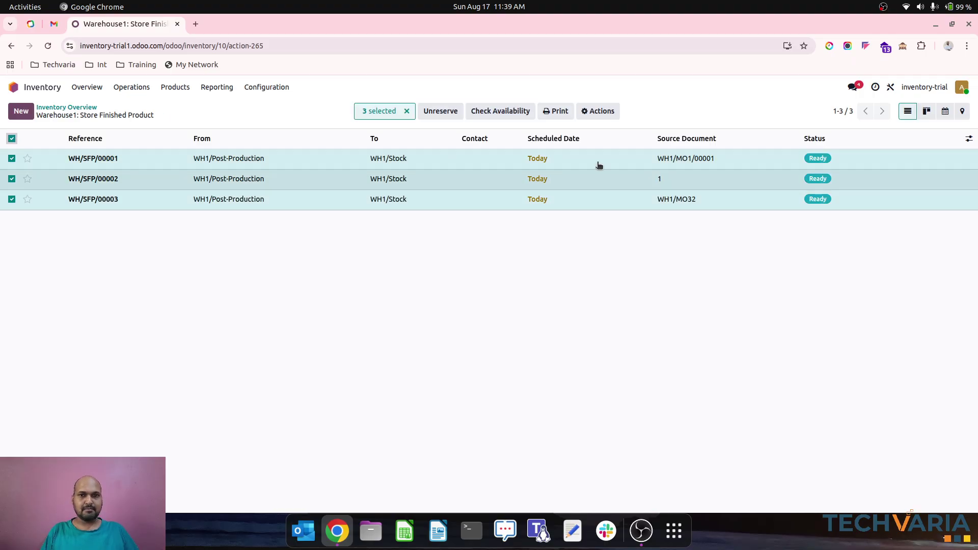
click(592, 111)
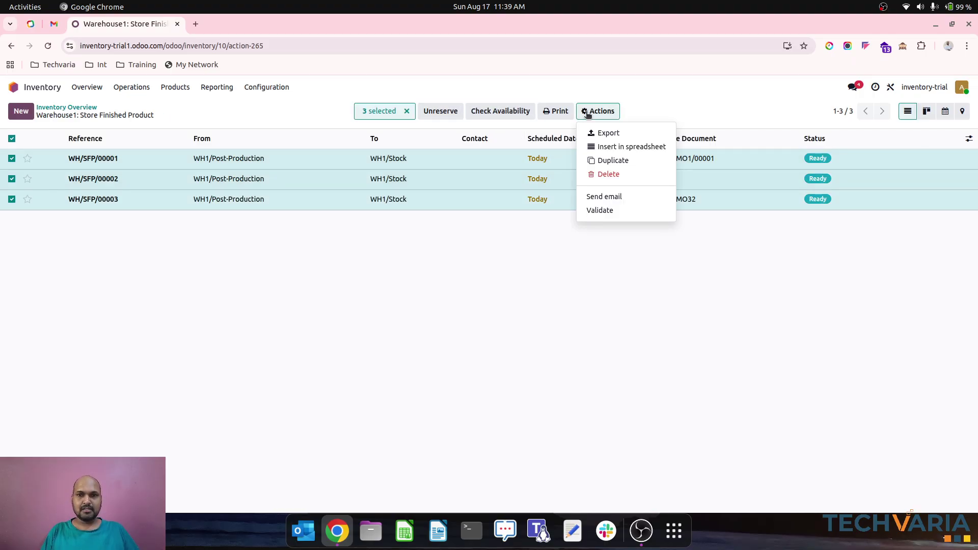
click(611, 216)
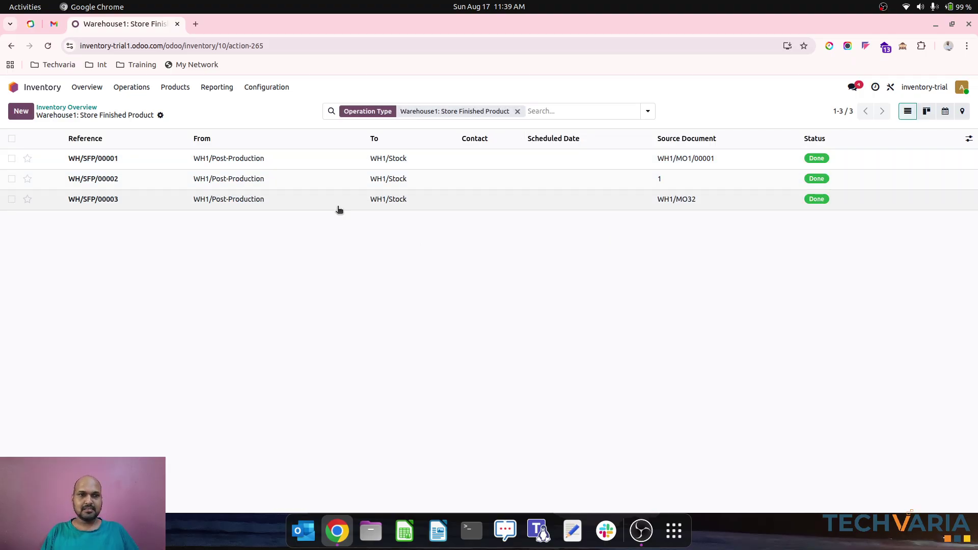
Step: Reopen Inventory and bring up the stock report for all products
click(14, 87)
text(inv)
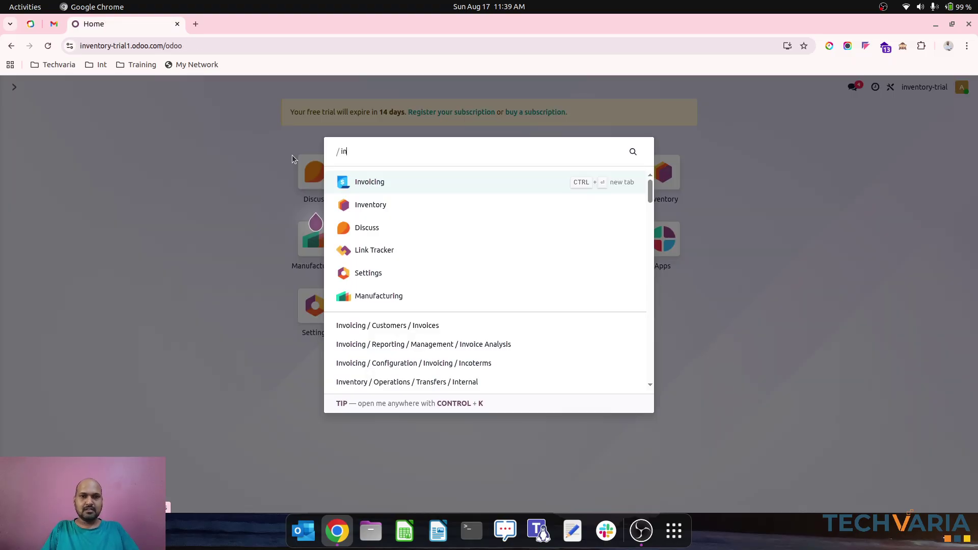
key(Return)
click(175, 87)
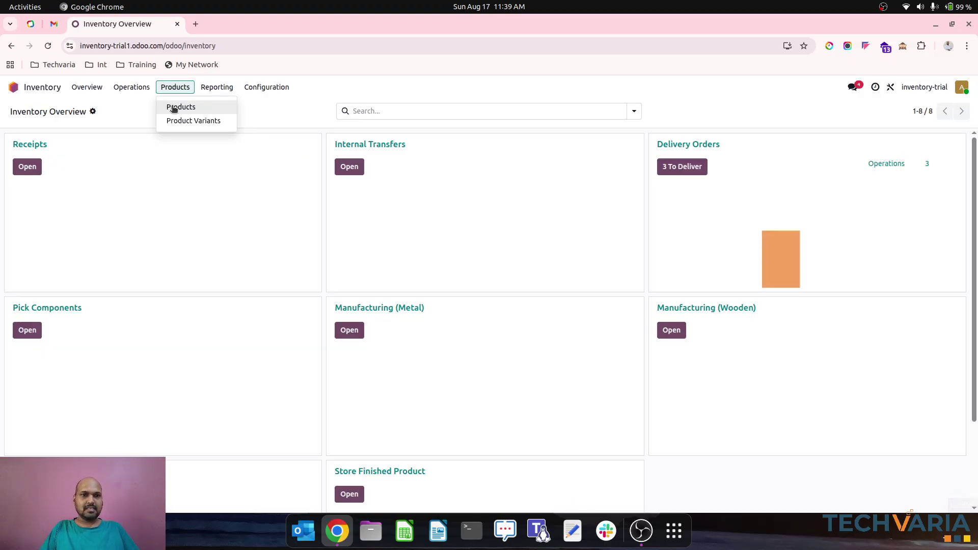
click(172, 107)
click(216, 87)
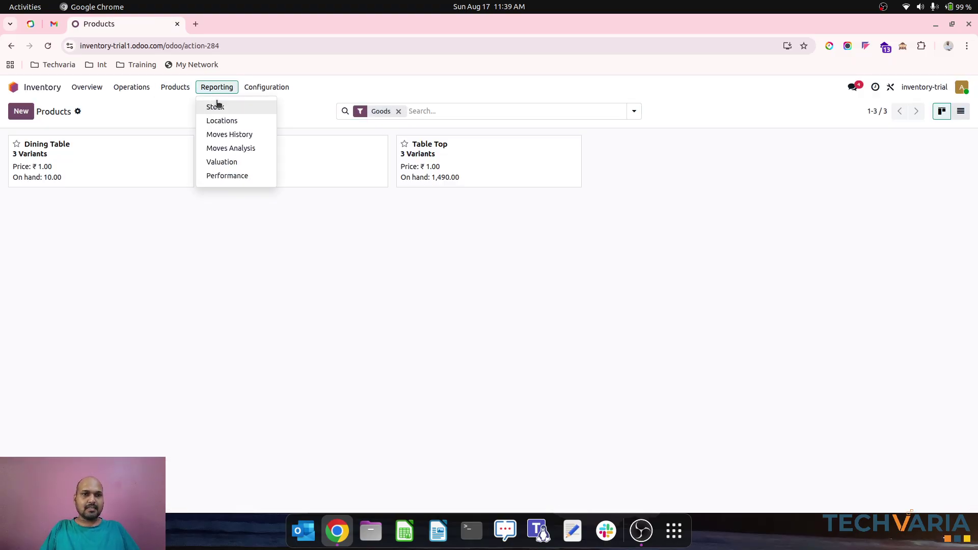
click(216, 104)
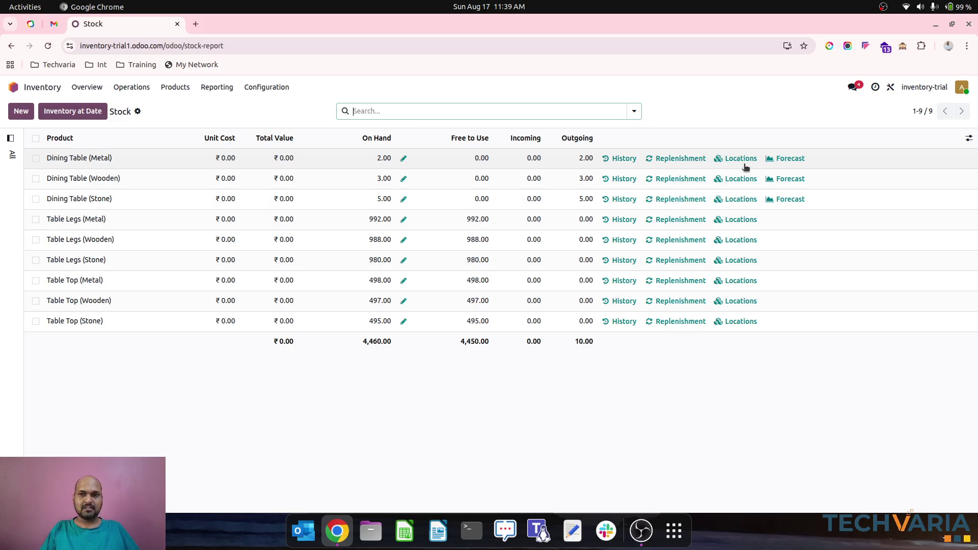
Step: Check the forecasted reports of the metal, wooden and stone dining tables for their reserved deliveries
click(785, 161)
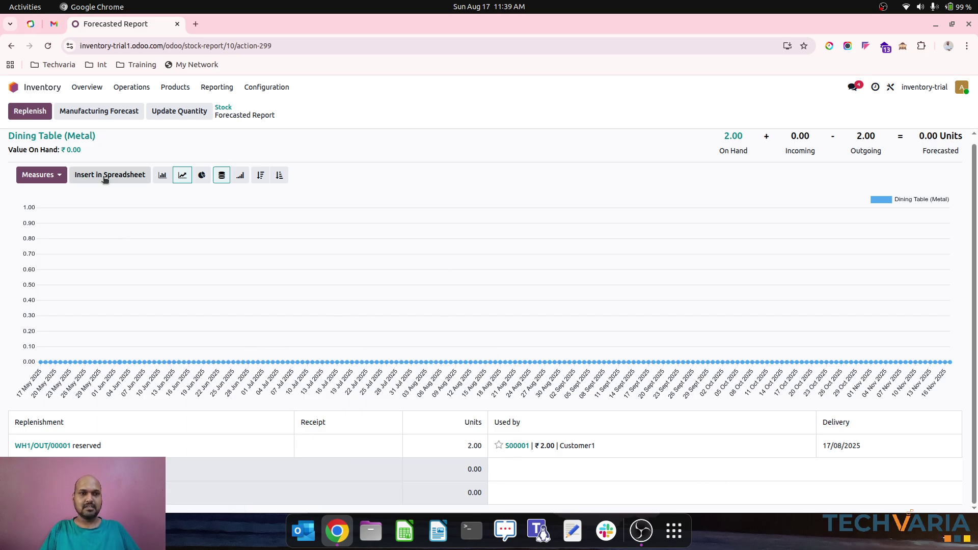
click(222, 107)
click(785, 180)
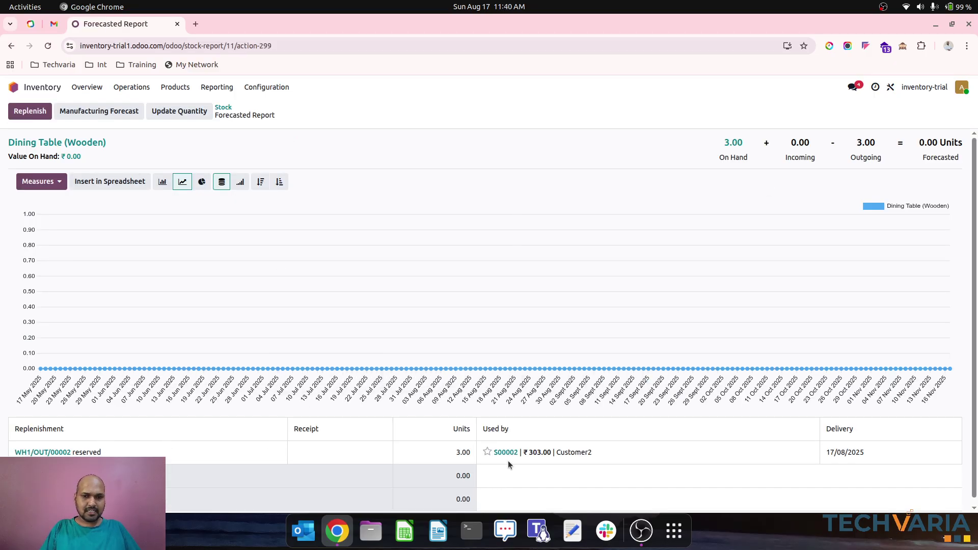
click(223, 108)
click(514, 201)
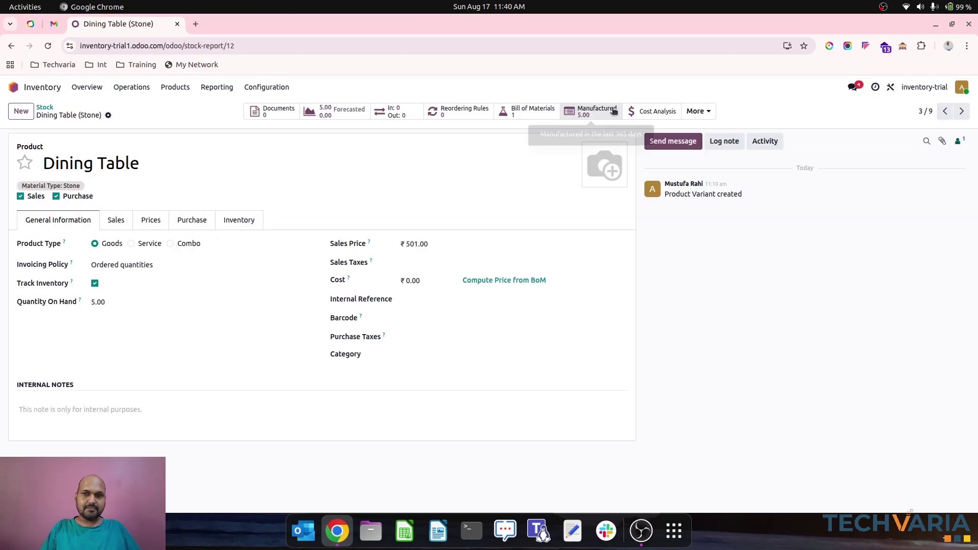
click(337, 112)
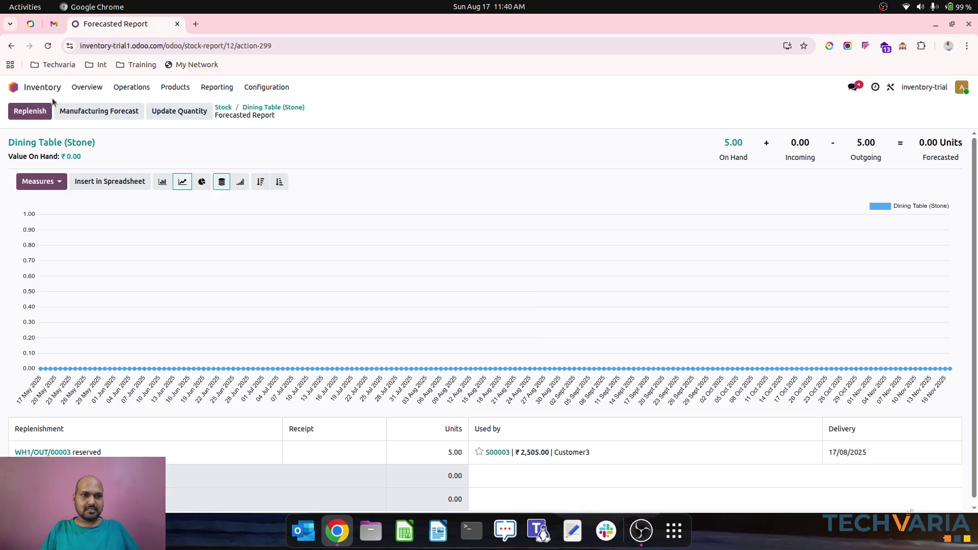
Step: Switch to Sales, validate the delivery of the stone dining table order and return to the quotations list
click(13, 88)
click(392, 184)
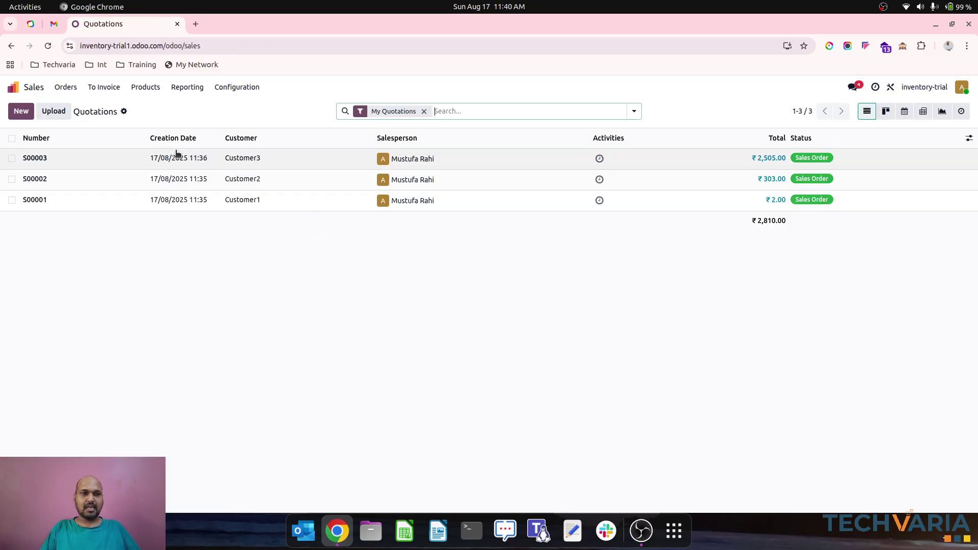
click(155, 160)
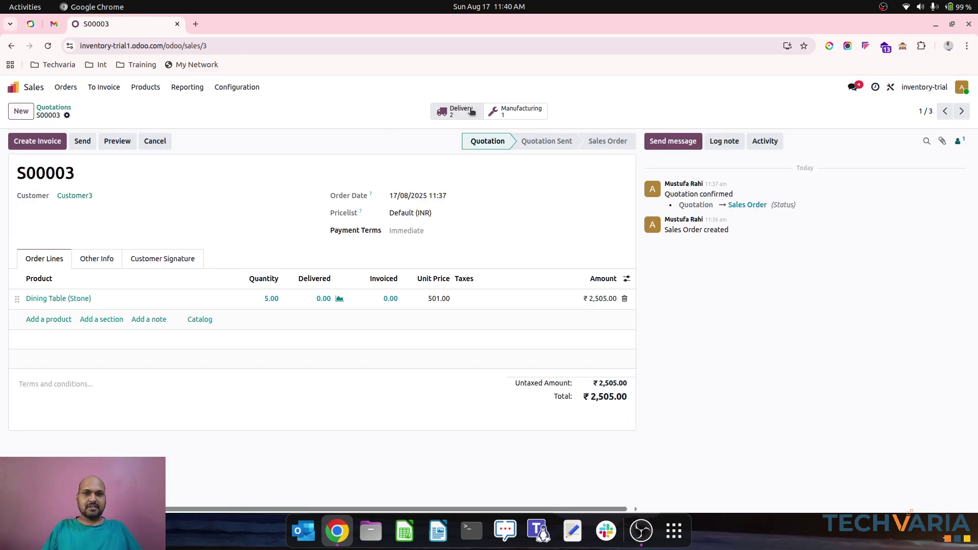
click(463, 119)
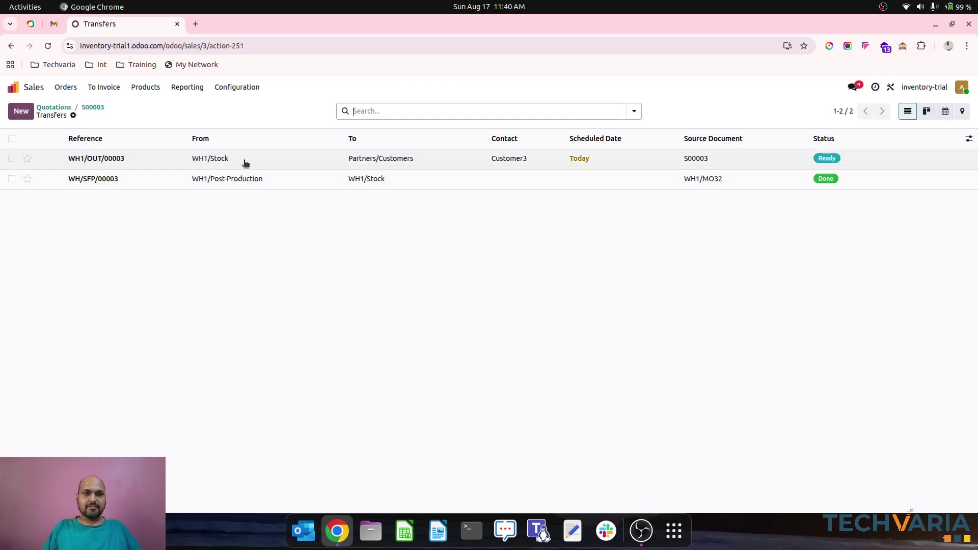
click(99, 159)
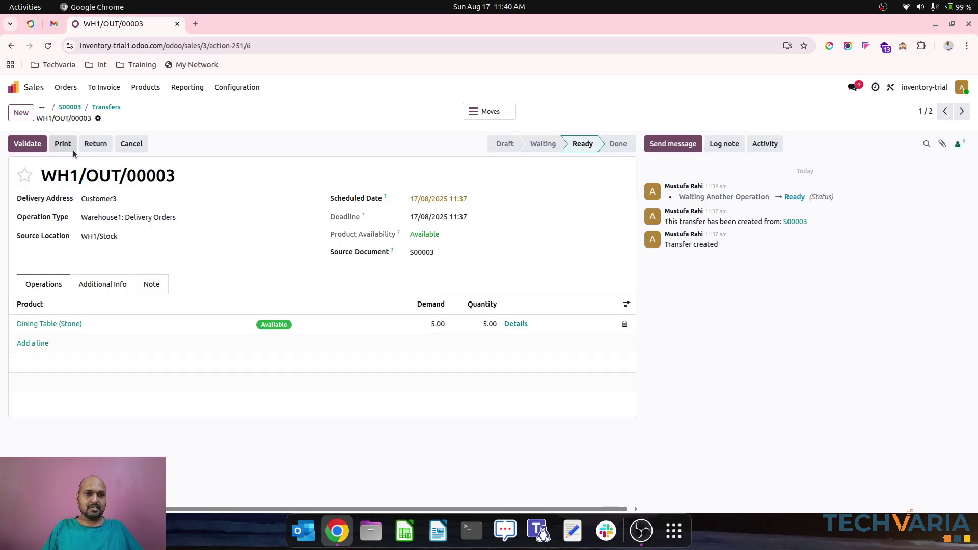
click(26, 144)
click(114, 109)
click(91, 107)
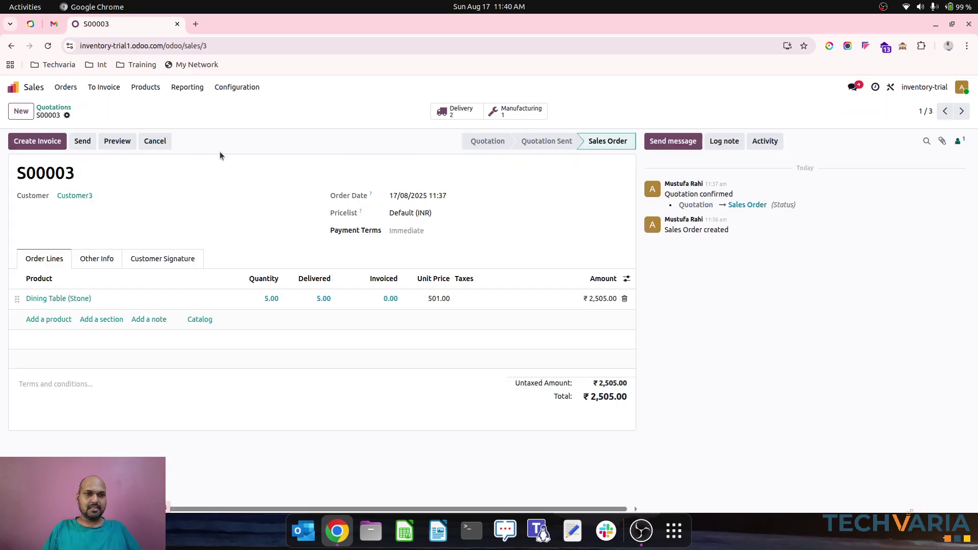
click(65, 109)
Step: Validate the delivery of the wooden dining table sales order and return to the quotations list
click(114, 177)
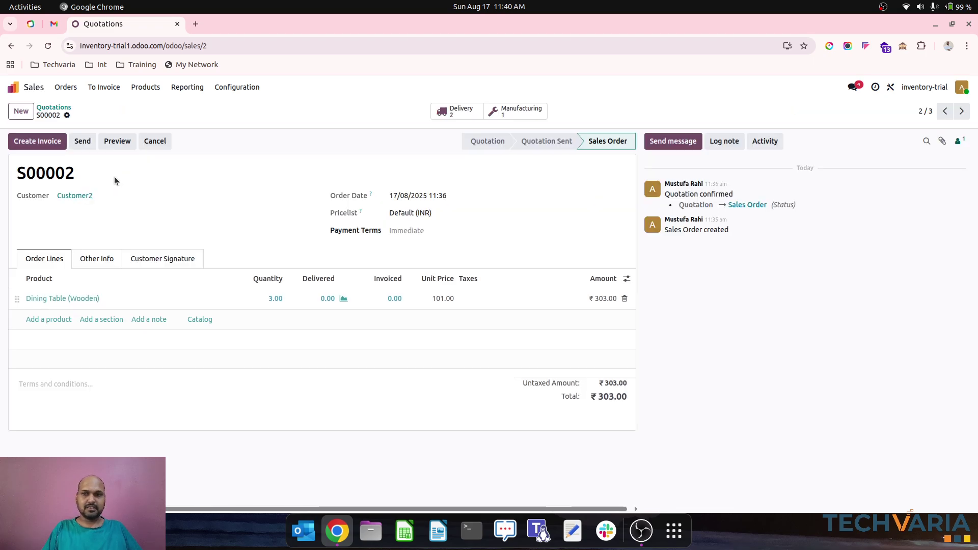
click(451, 113)
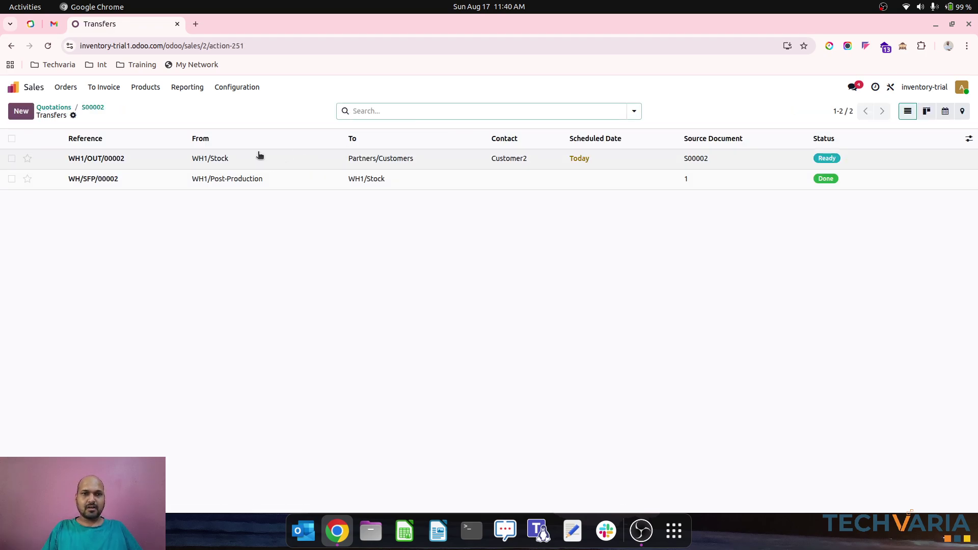
click(259, 155)
click(26, 144)
click(96, 107)
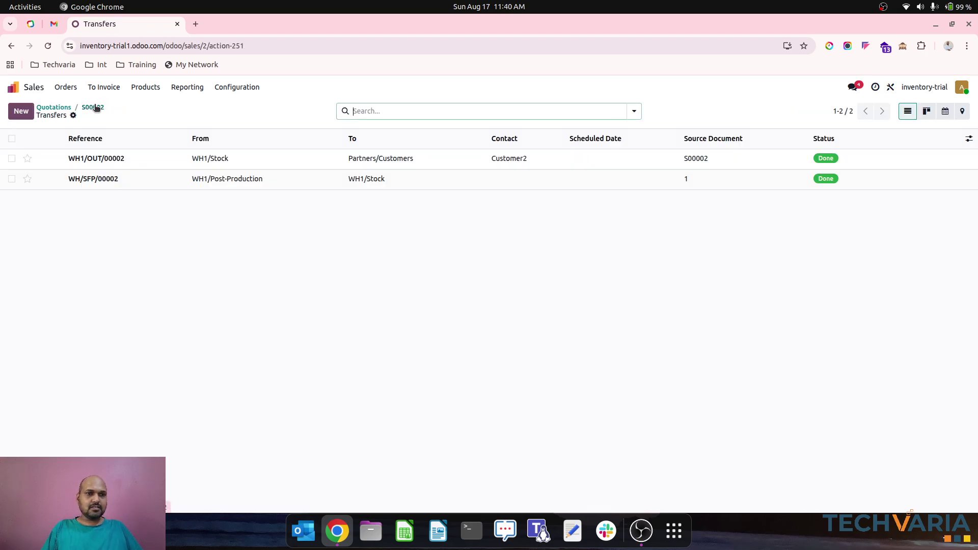
click(97, 107)
click(54, 111)
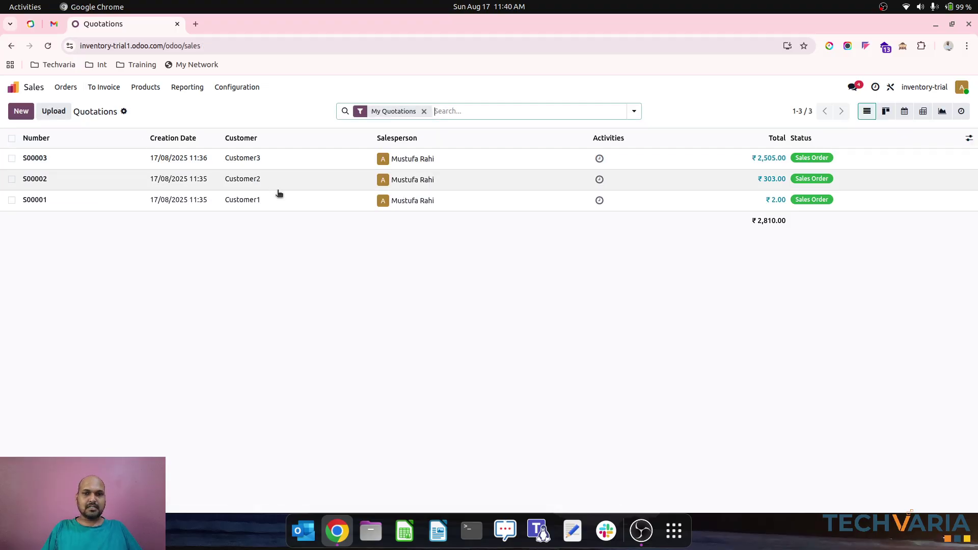
Step: Validate the delivery of the metal dining table sales order and return to the quotations list
click(282, 202)
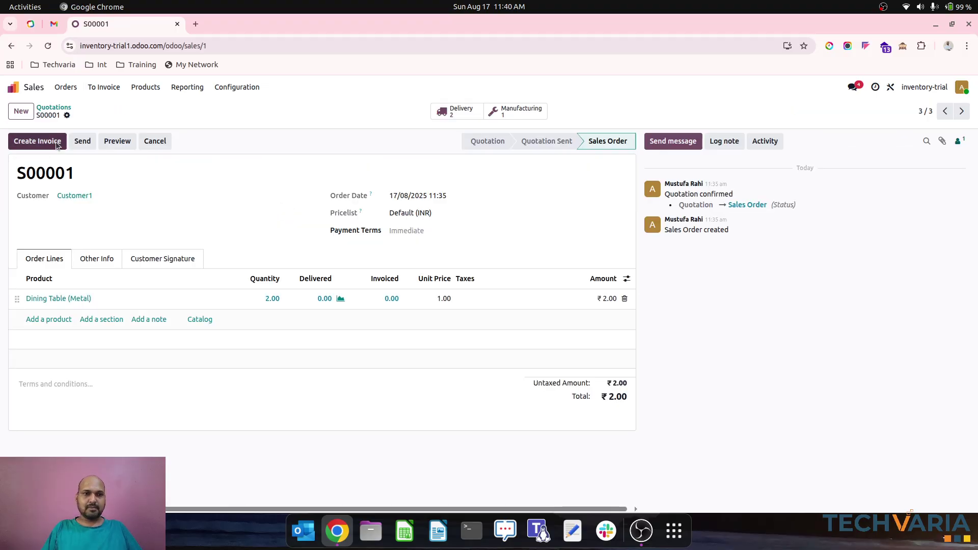
click(454, 110)
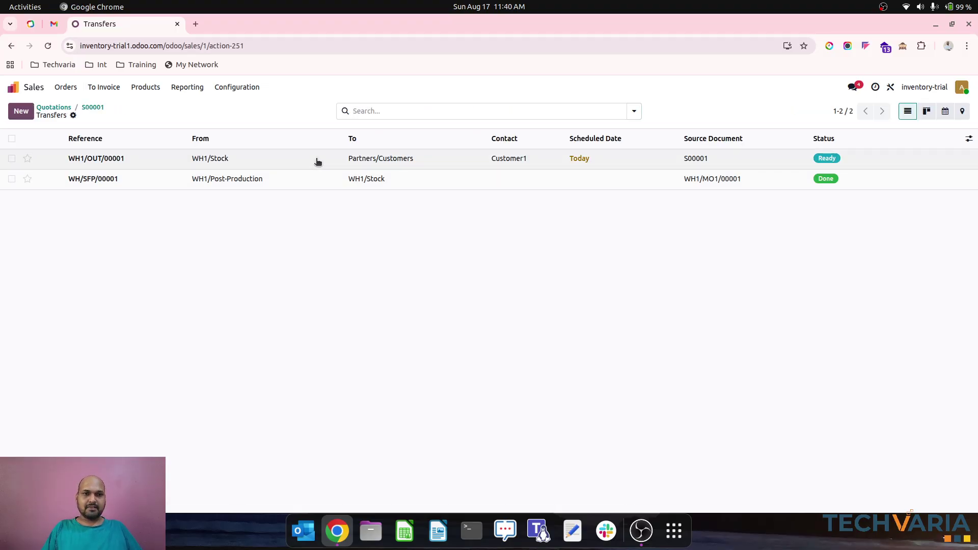
click(316, 159)
click(26, 143)
click(72, 108)
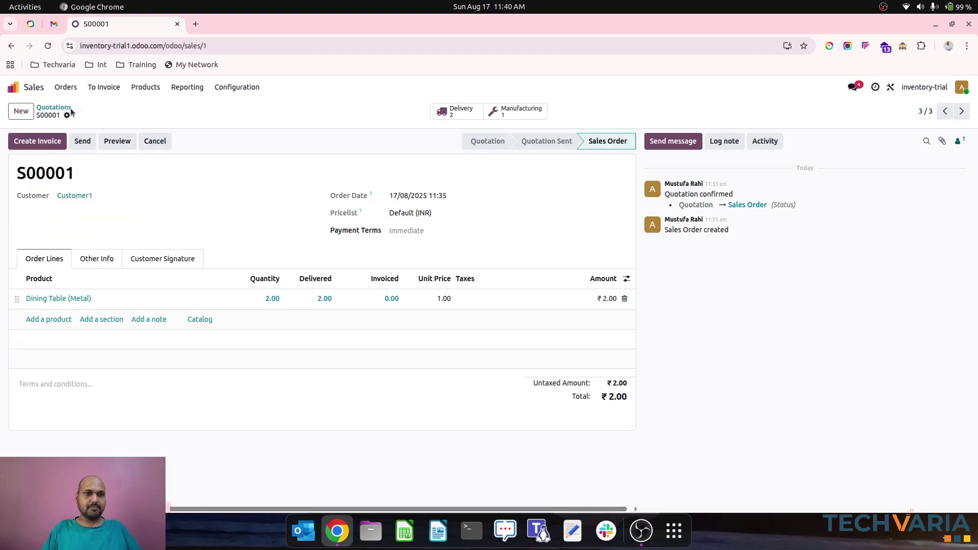
click(56, 107)
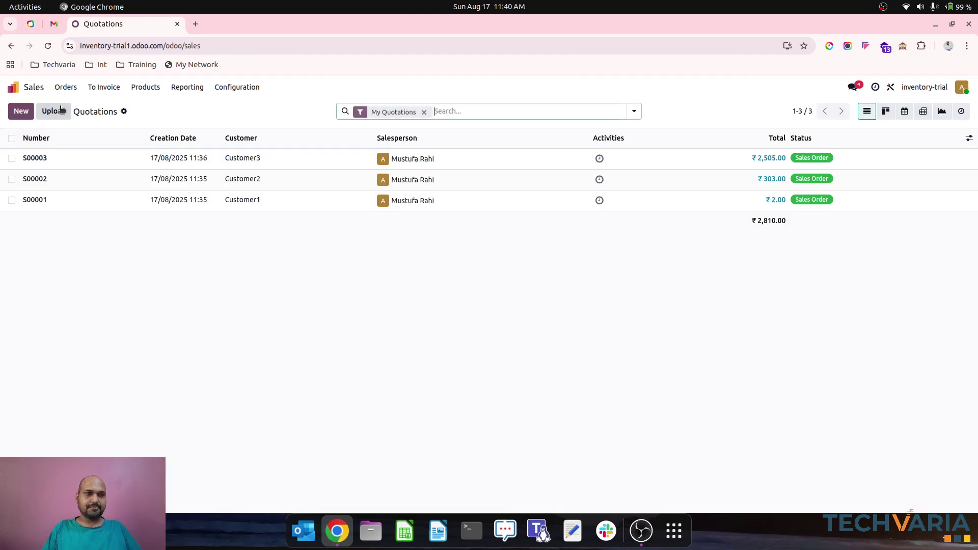
Step: Switch to Inventory and review the overview of all operation types for remaining transfers
click(29, 89)
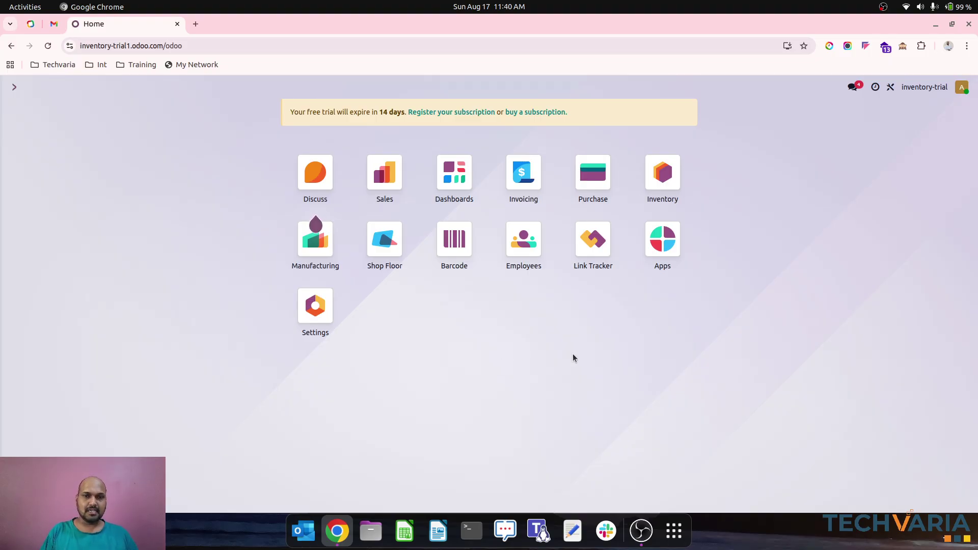
click(663, 179)
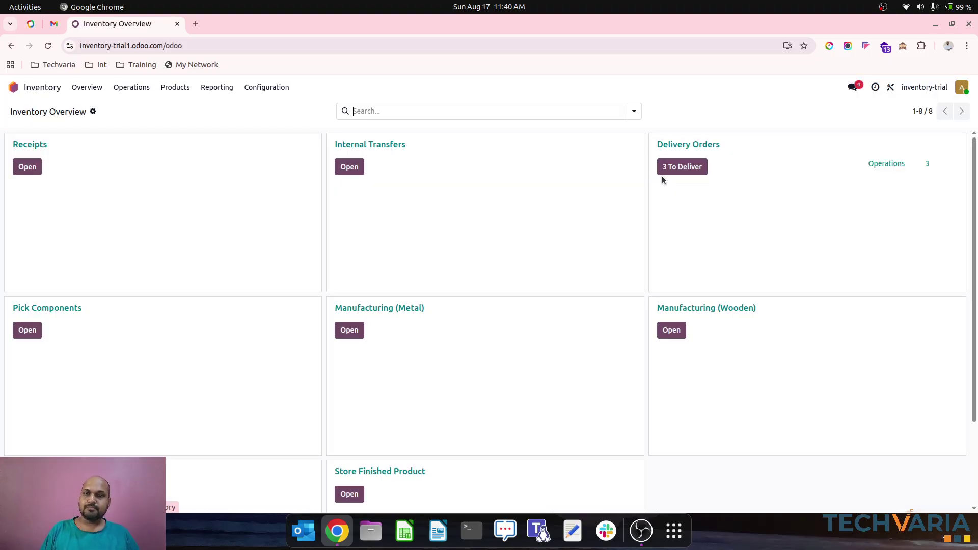
scroll(377, 310, down, 2)
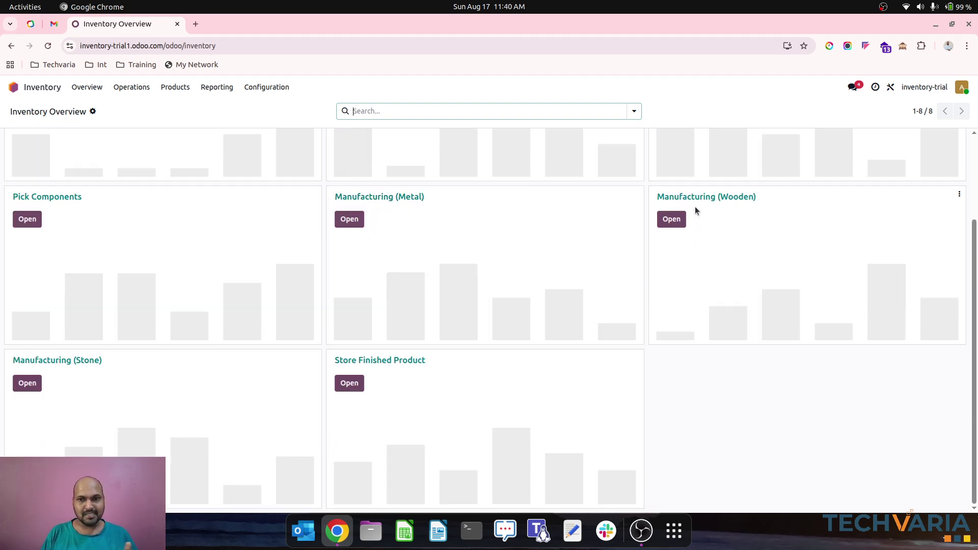
scroll(366, 260, up, 2)
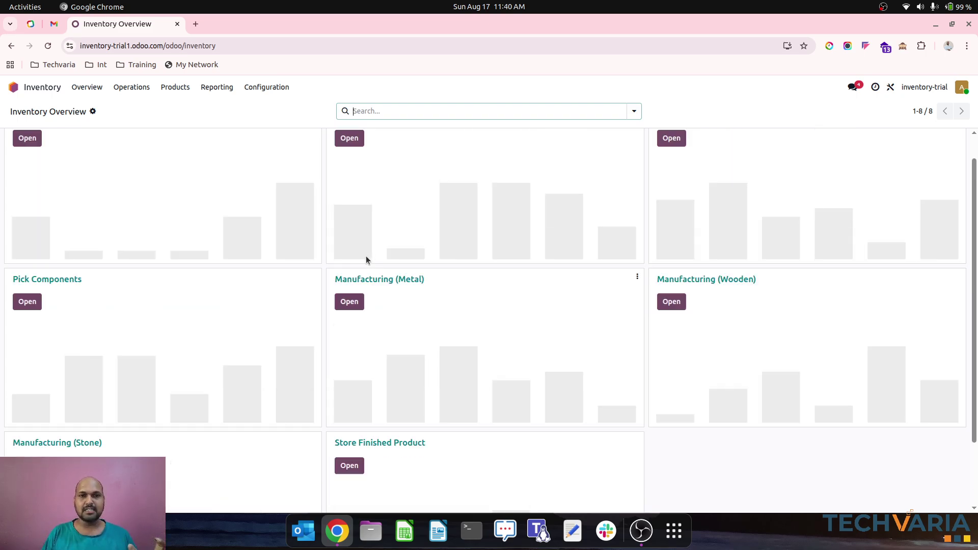